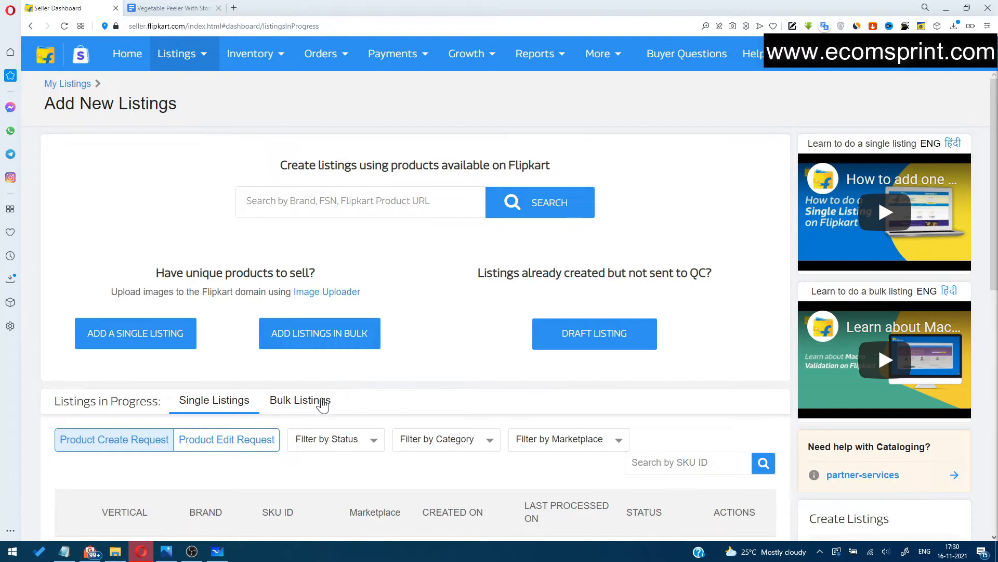
Switch to Microsoft Whiteboard and draw check marks beside product images, title, description, product details, package size and package weight.
click(217, 551)
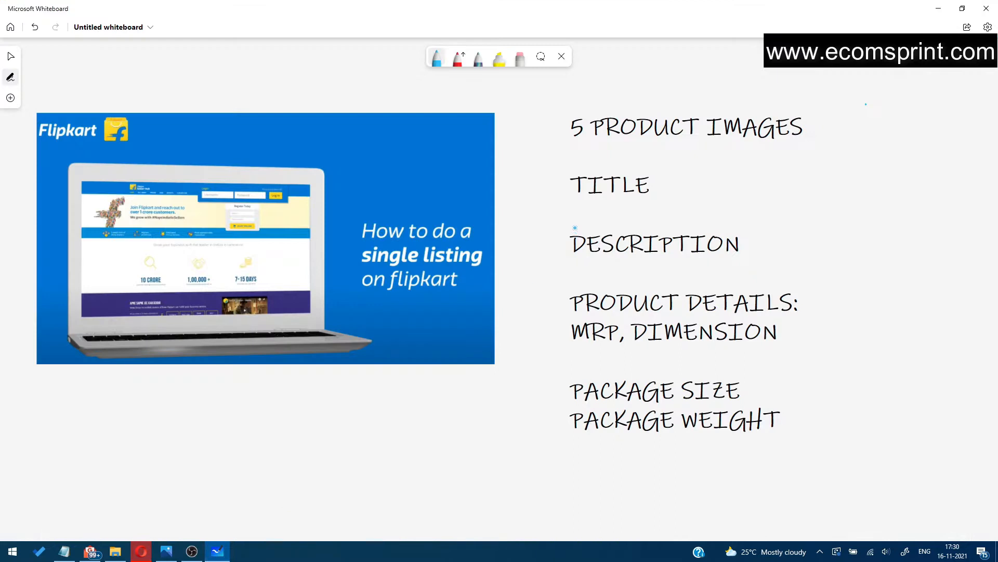
drag(538, 131, 614, 98)
drag(542, 192, 568, 178)
drag(541, 247, 576, 230)
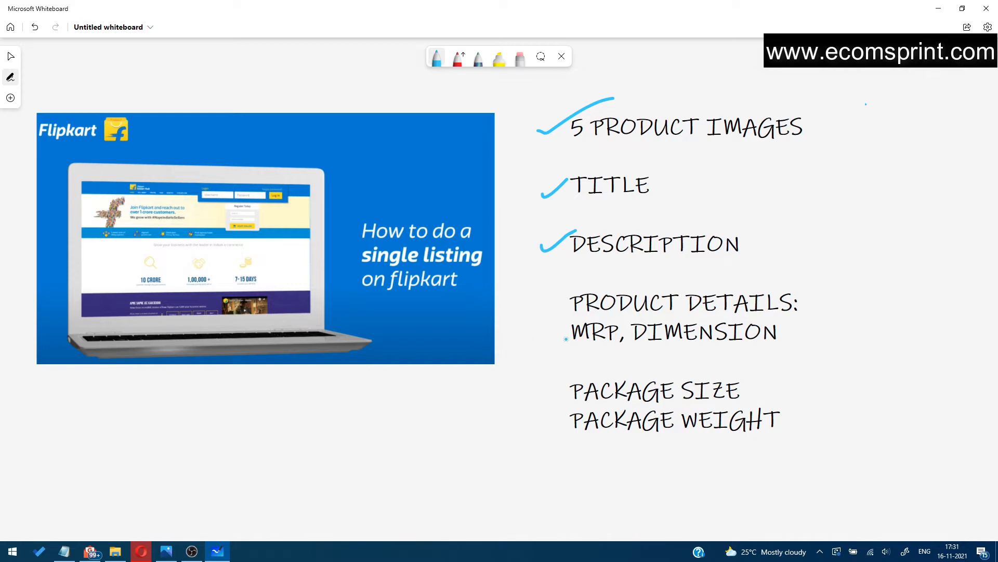
drag(533, 306, 580, 290)
drag(537, 386, 581, 370)
drag(532, 421, 562, 412)
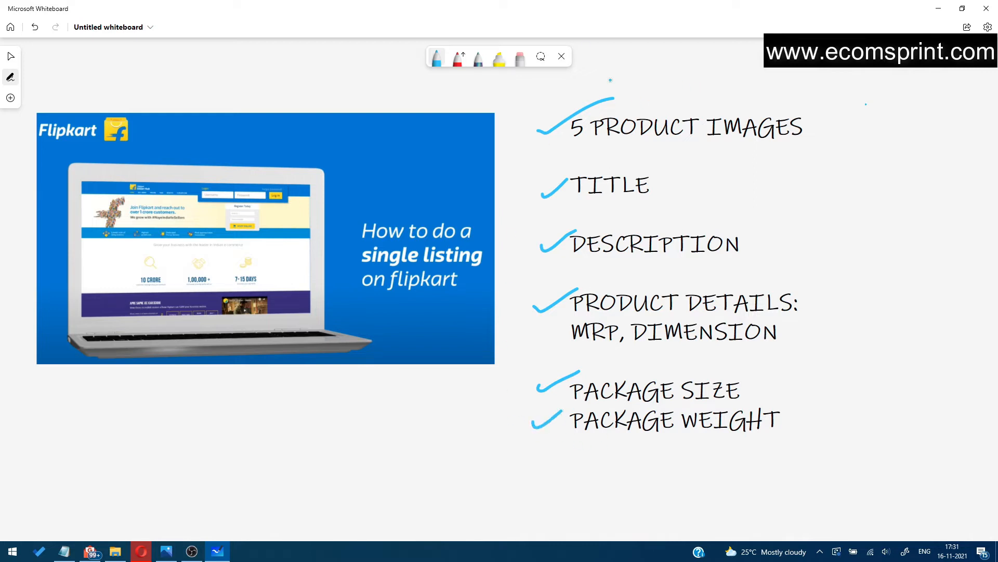
Leave the whiteboard and review the Vegetable Peeler With Storage document before returning to the seller dashboard.
click(939, 16)
click(172, 8)
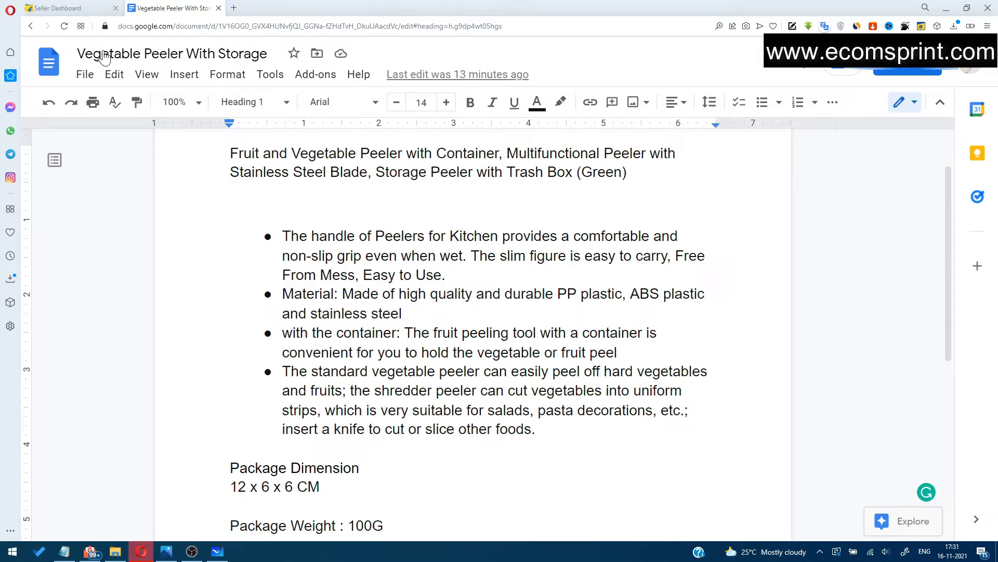
click(78, 8)
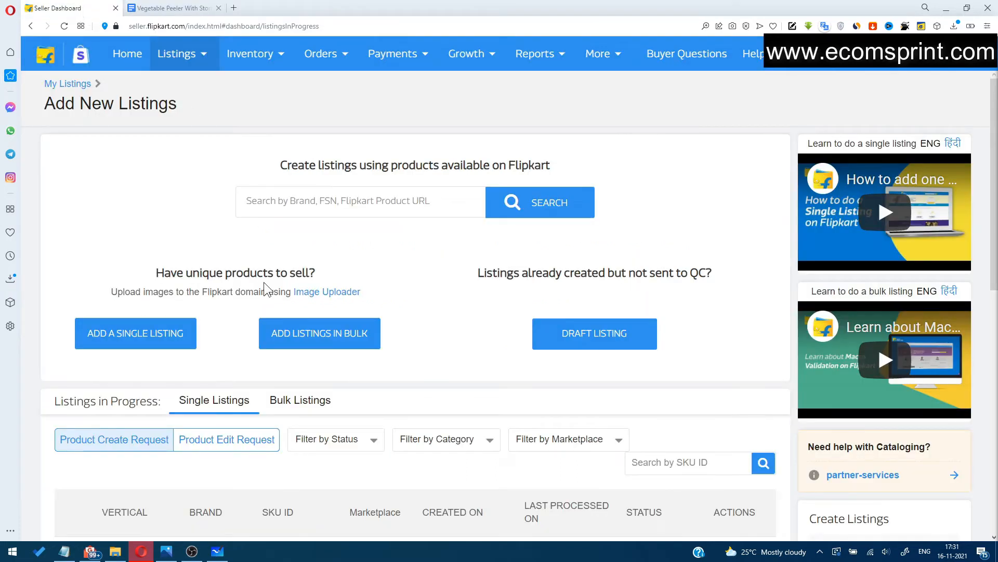
Start adding a single listing and view the storage-vegetable-peeler1.jpg product photo.
click(139, 341)
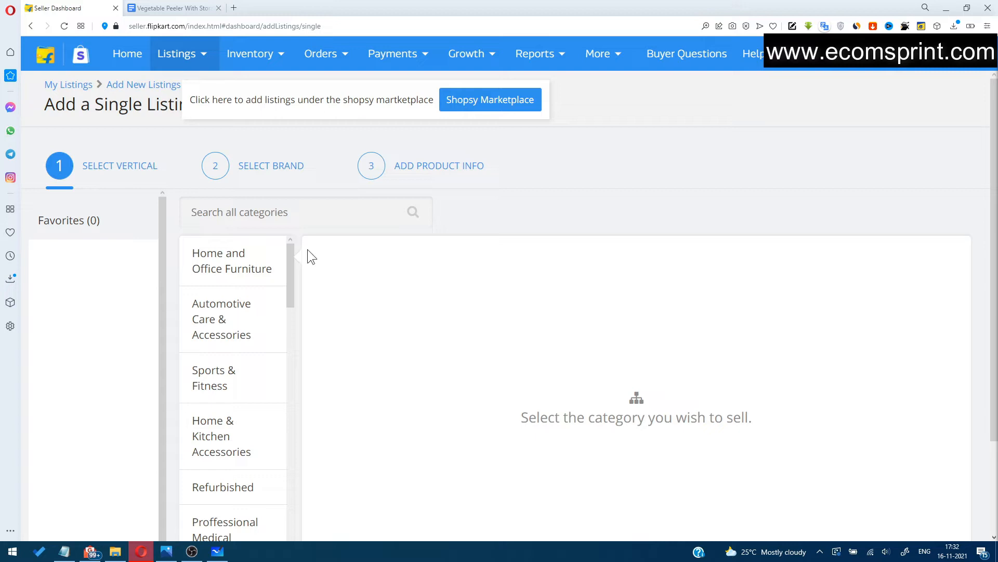
click(166, 551)
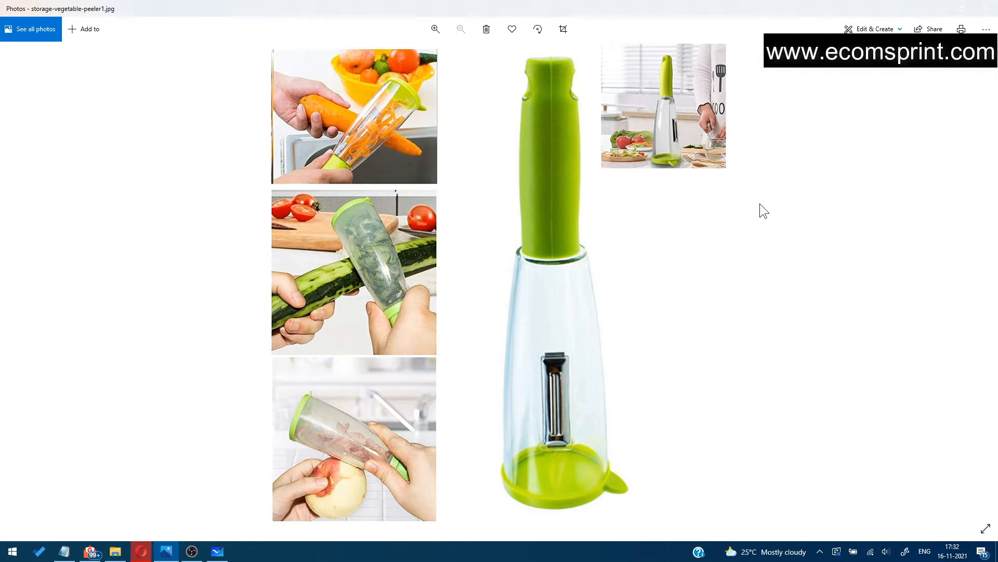
click(934, 10)
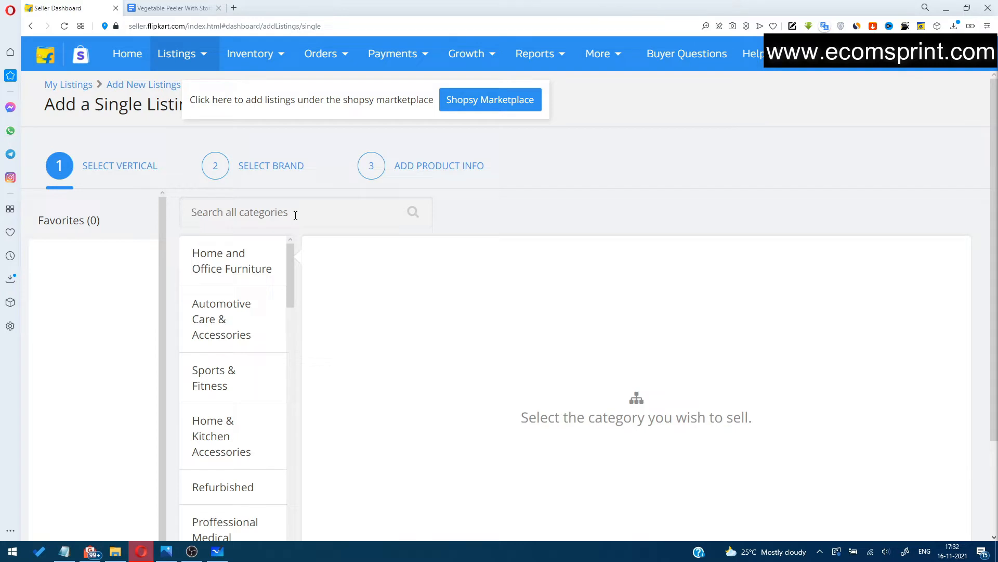
Browse the category list and choose Home & Kitchen Accessories with the Kitchen Tools sub-category.
drag(291, 277, 296, 460)
scroll(224, 293, up, 10)
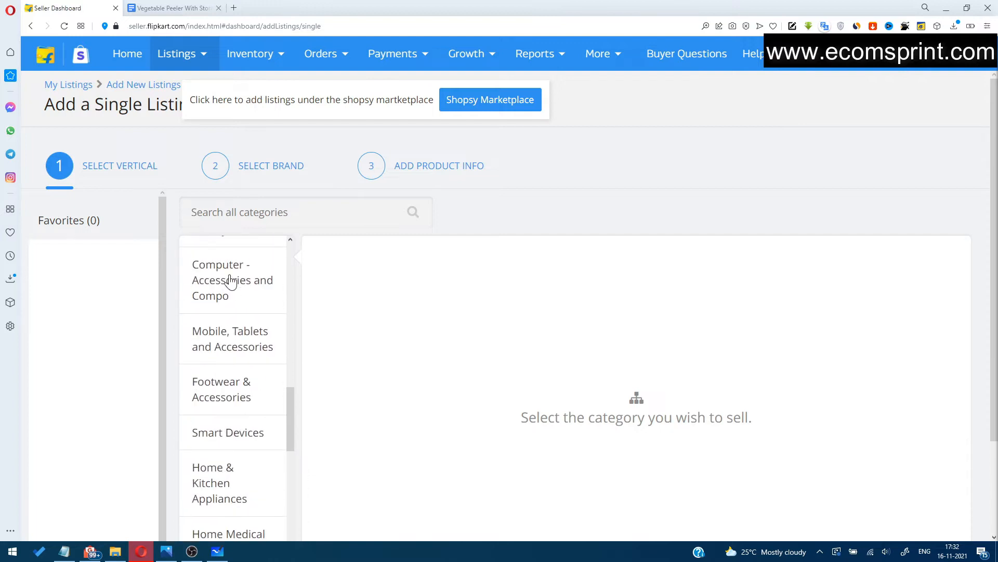
scroll(238, 365, up, 10)
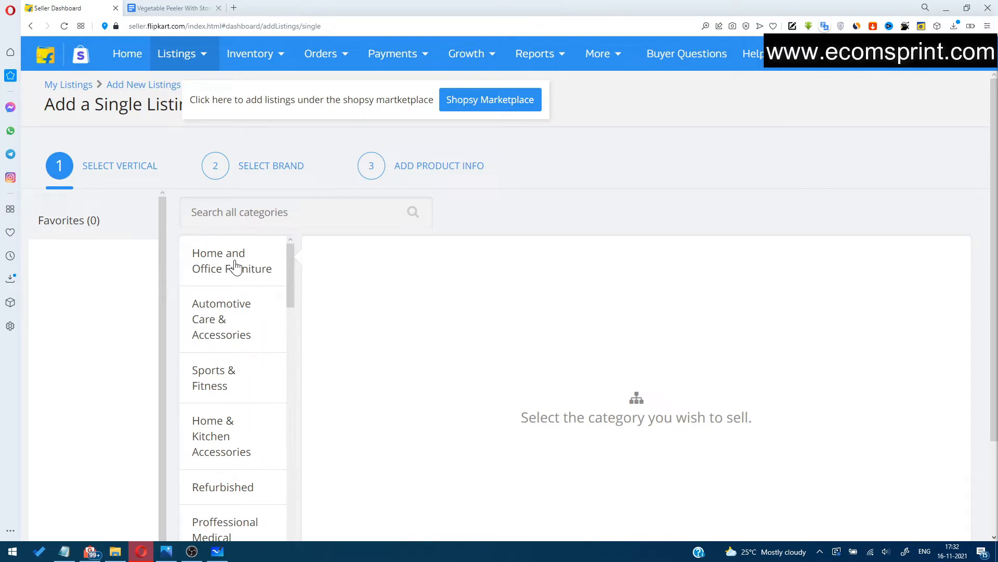
click(215, 448)
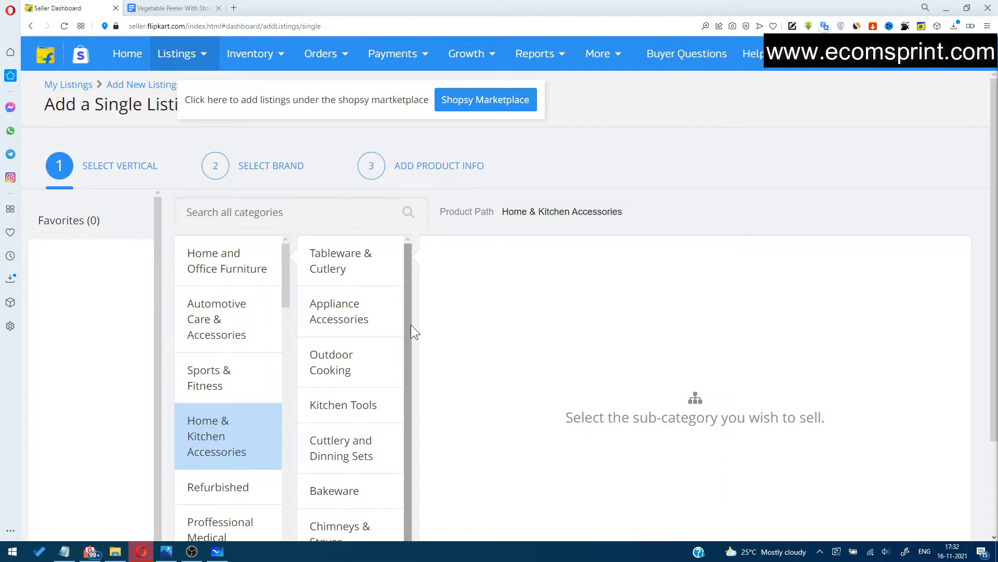
scroll(411, 354, down, 1)
click(364, 355)
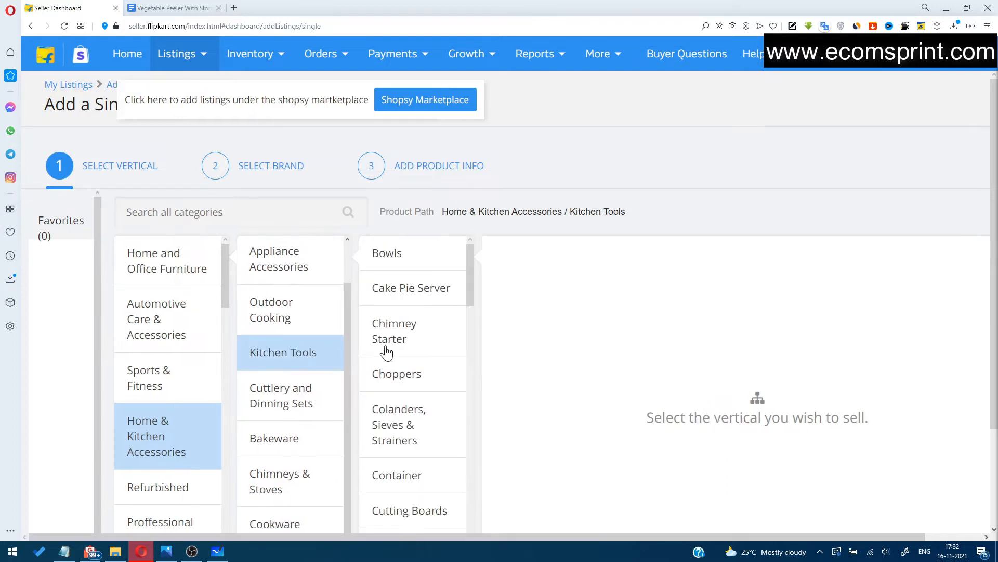
Preview the Choppers vertical under Kitchen Tools and select Peelers as the vertical instead.
scroll(470, 273, down, 2)
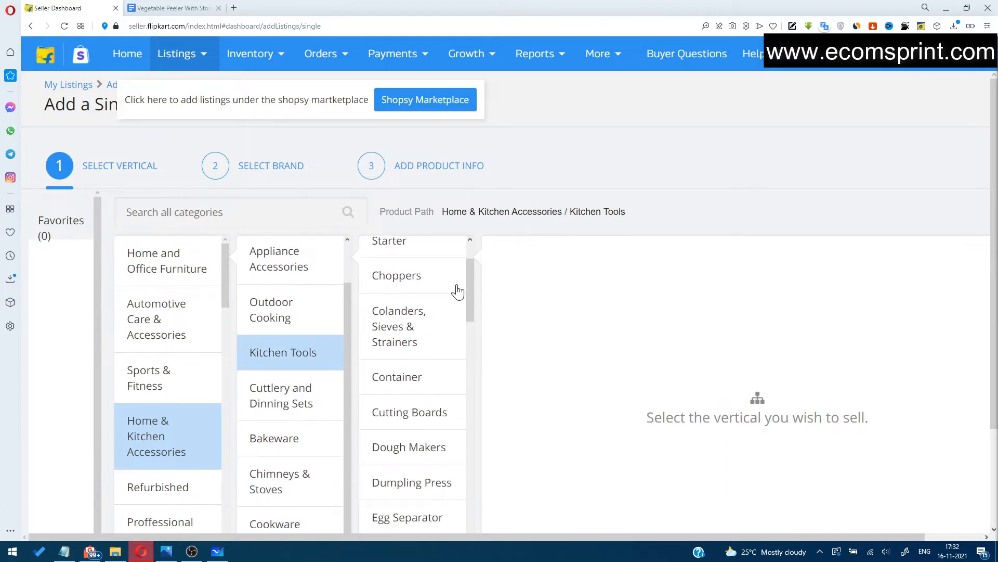
click(423, 285)
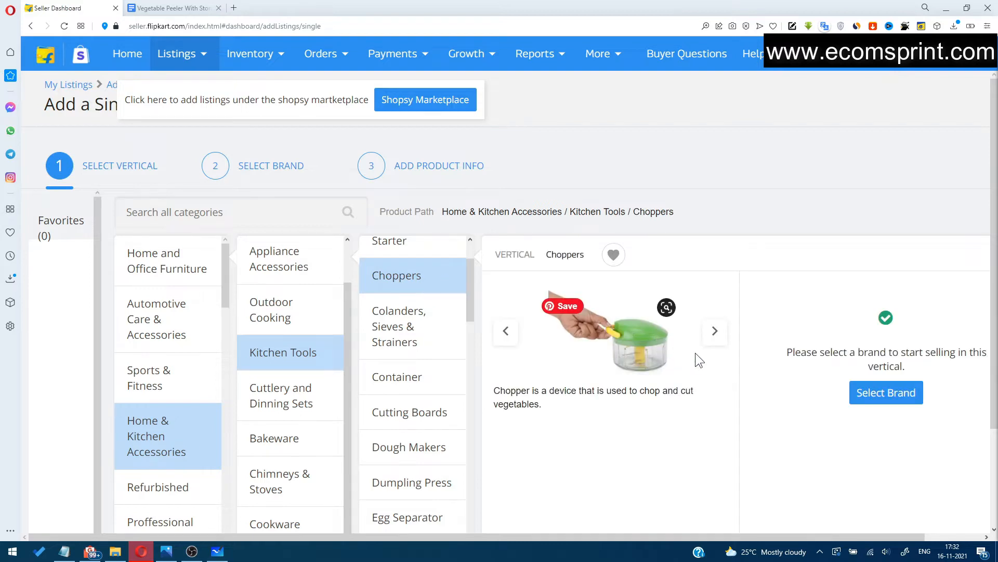
scroll(470, 305, down, 3)
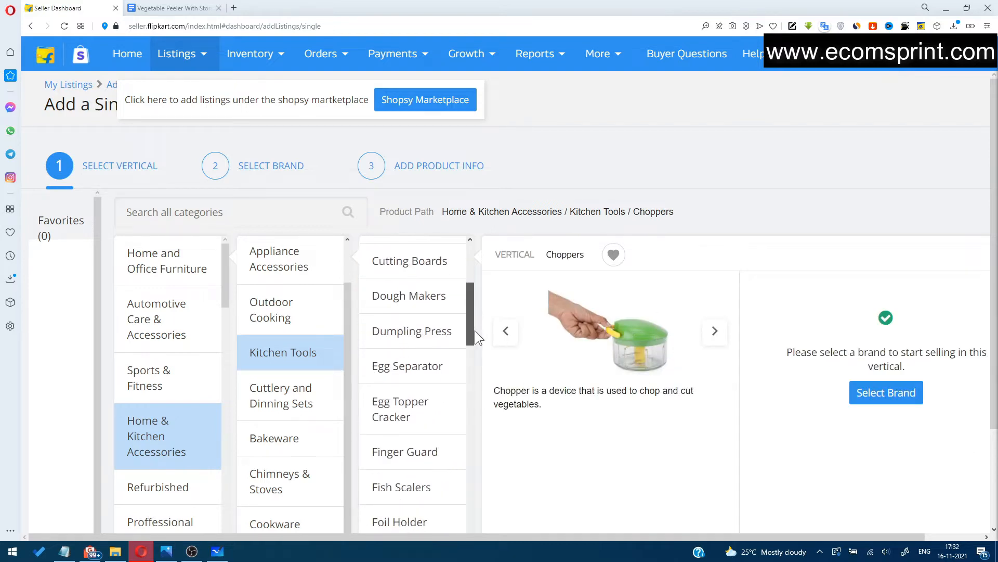
scroll(475, 337, down, 2)
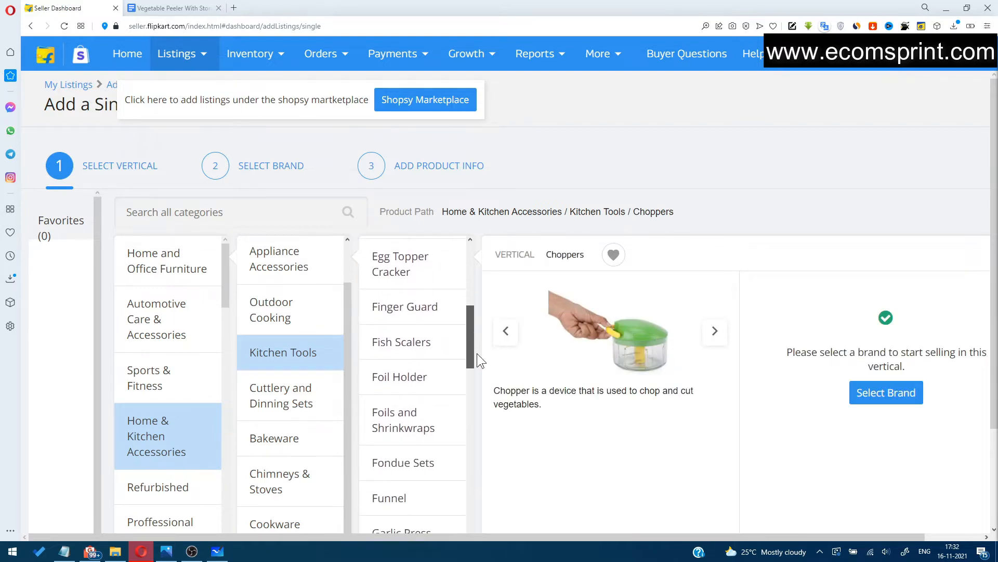
drag(476, 354, 475, 516)
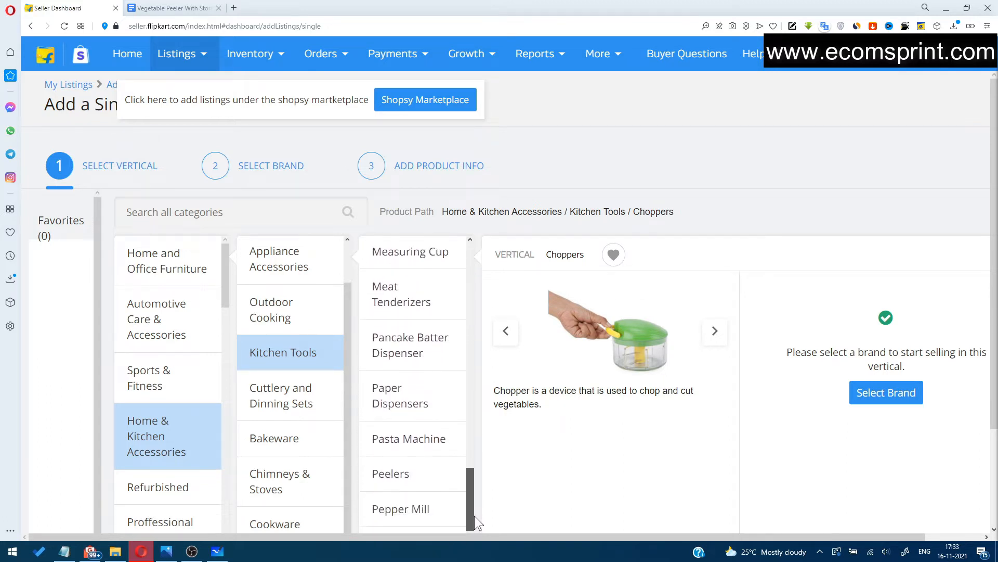
click(404, 485)
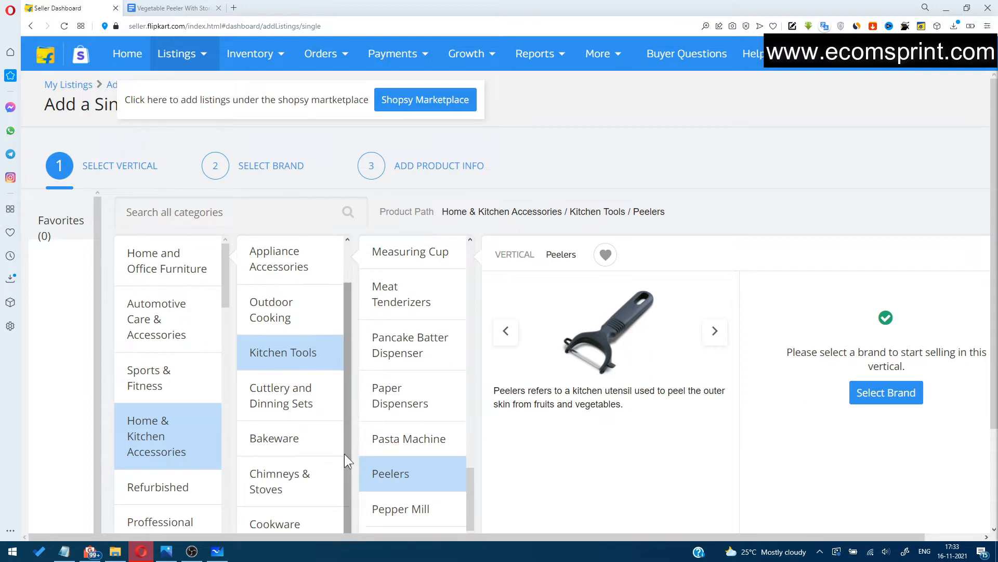
Search all categories for PEELER and choose Home & Kitchen Accessories / Kitchen Tools / Peelers.
click(202, 218)
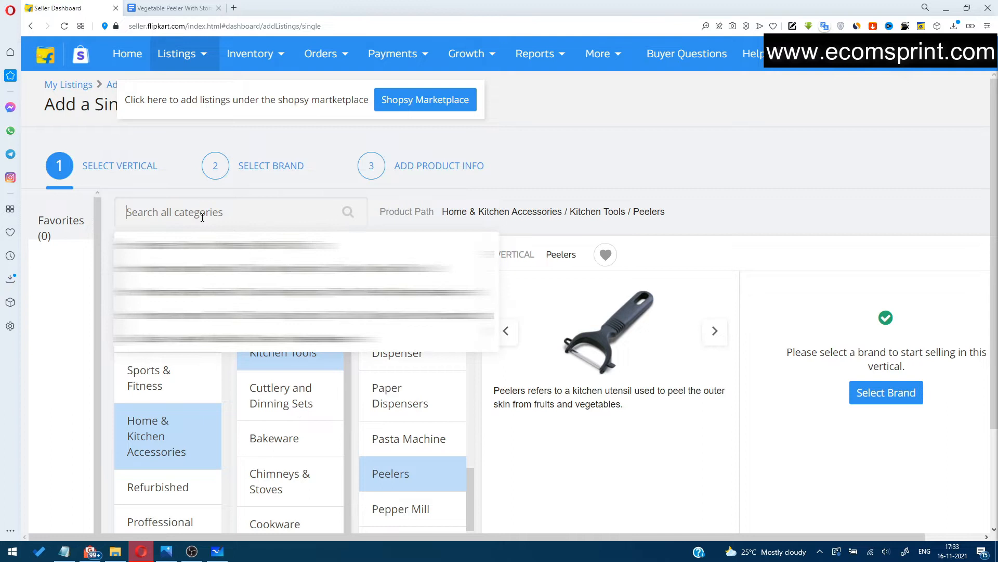
text(PELLE)
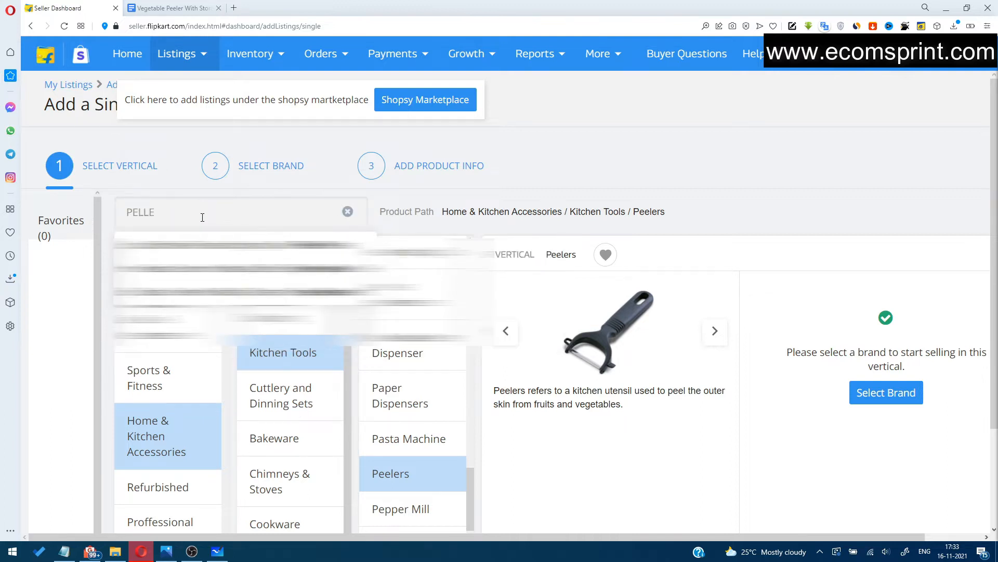
key(BackSpace)
key(BackSpace)
key(BackSpace)
text(ELER)
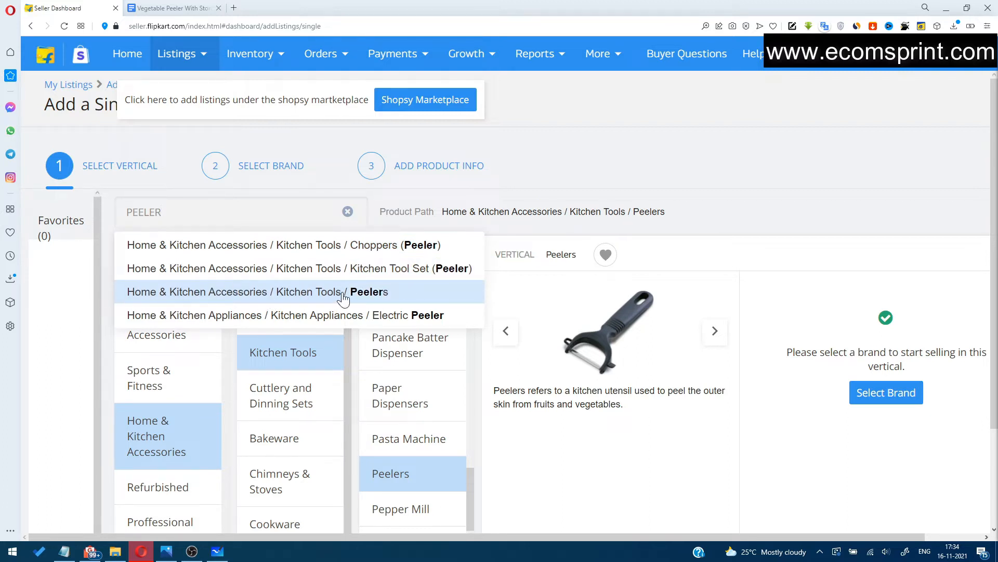
click(389, 294)
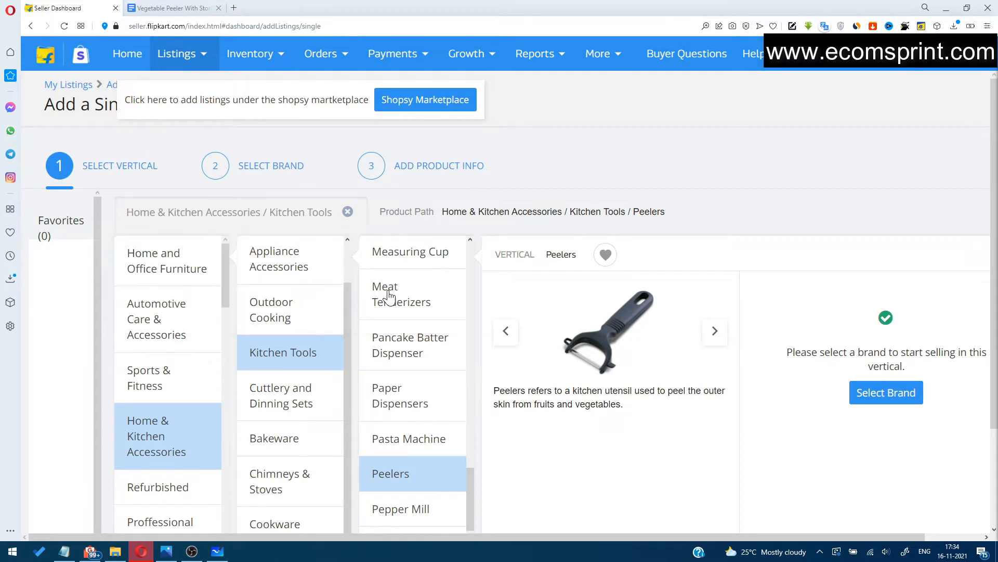
Continue to brand selection, check the brand PRESTIGE and read the approval requirement.
click(874, 402)
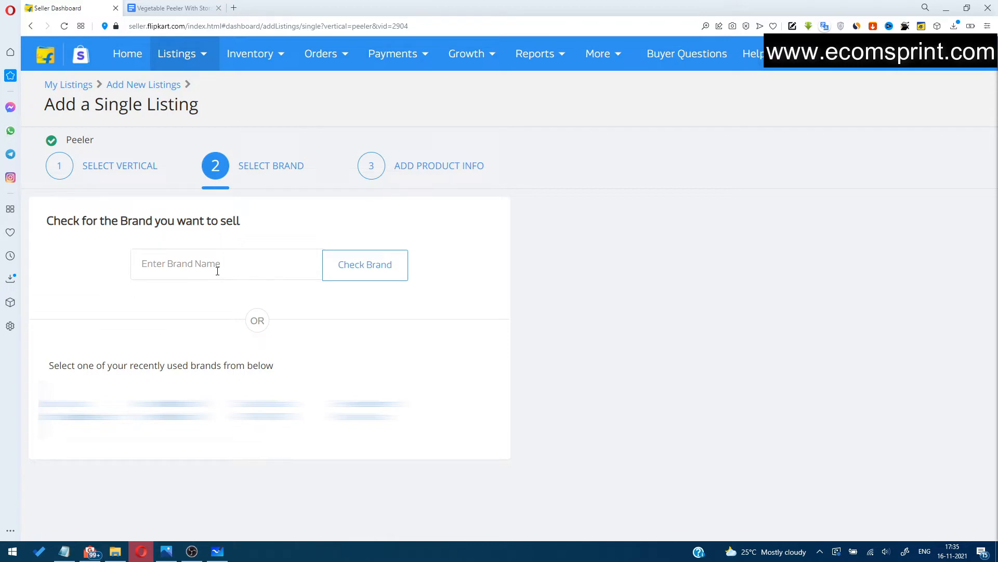
text(P)
key(BackSpace)
text(PRESTIGE)
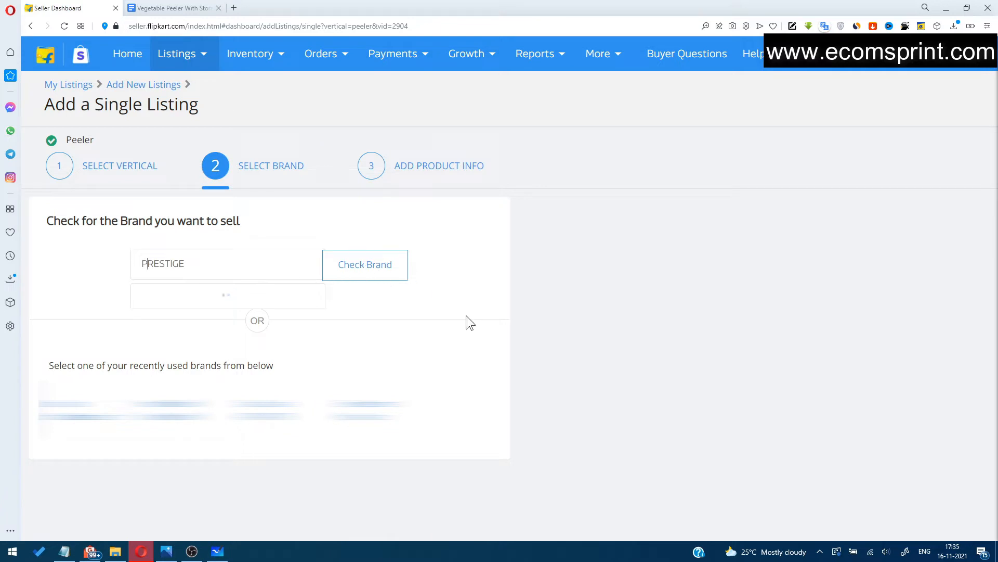
click(368, 269)
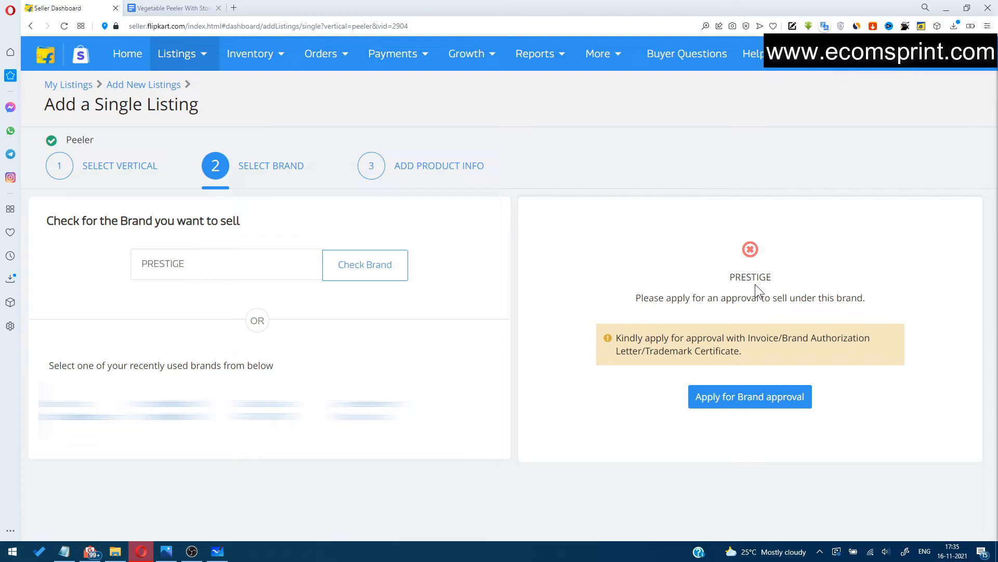
drag(640, 298, 871, 297)
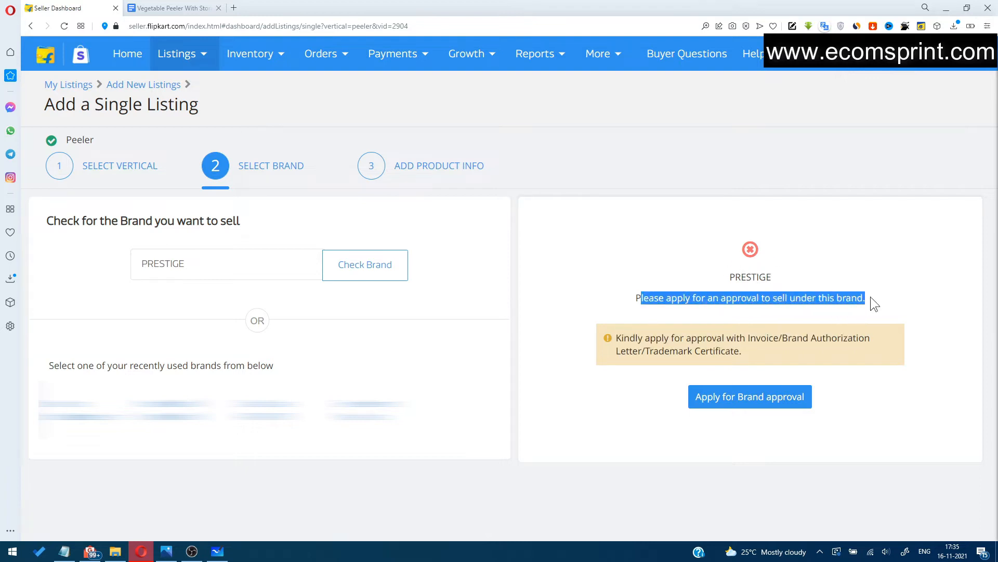
click(887, 313)
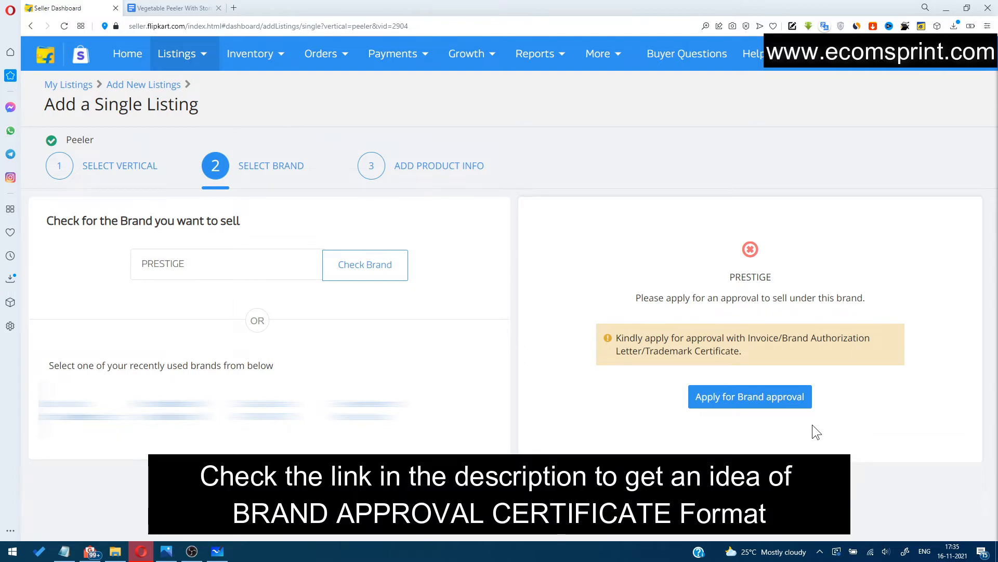
Open the brand approval application for PRESTIGE and answer Yes to whether the brand is widely distributed offline.
click(727, 402)
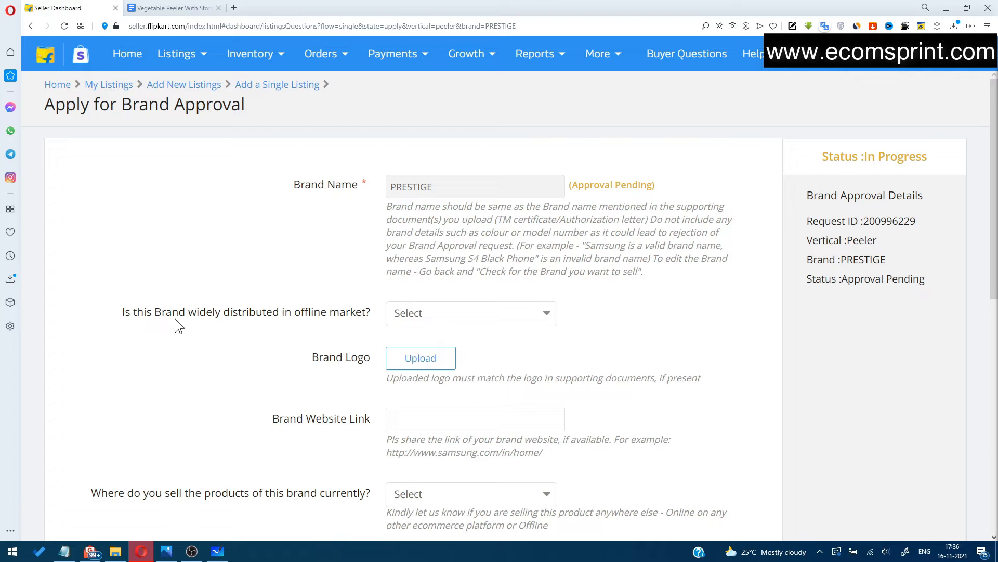
click(408, 314)
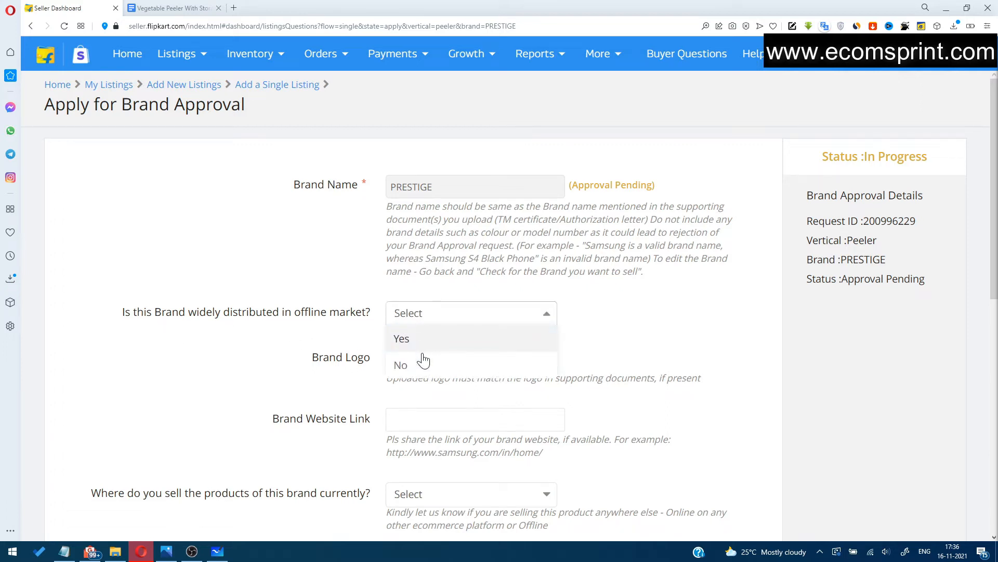
click(659, 328)
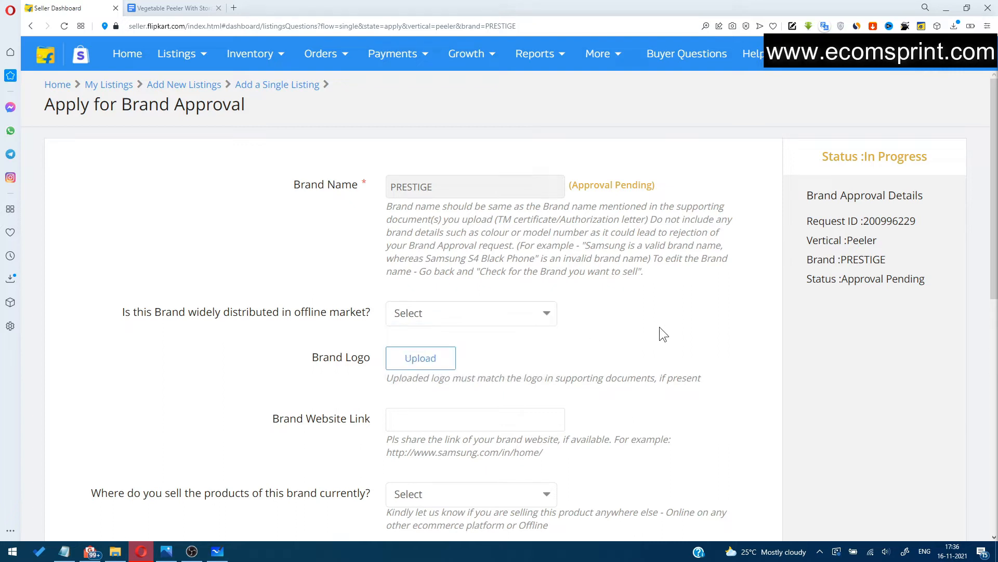
click(457, 322)
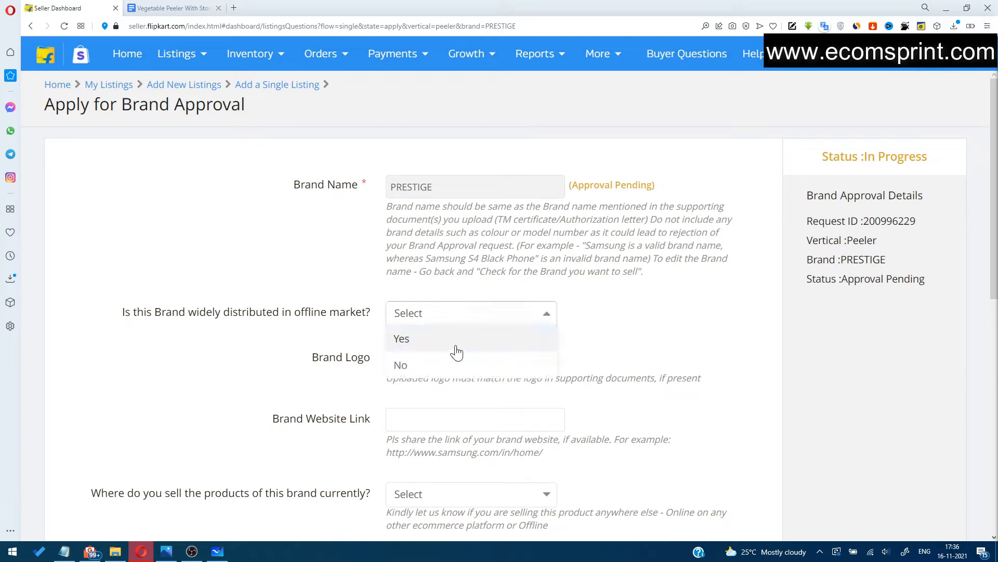
click(455, 343)
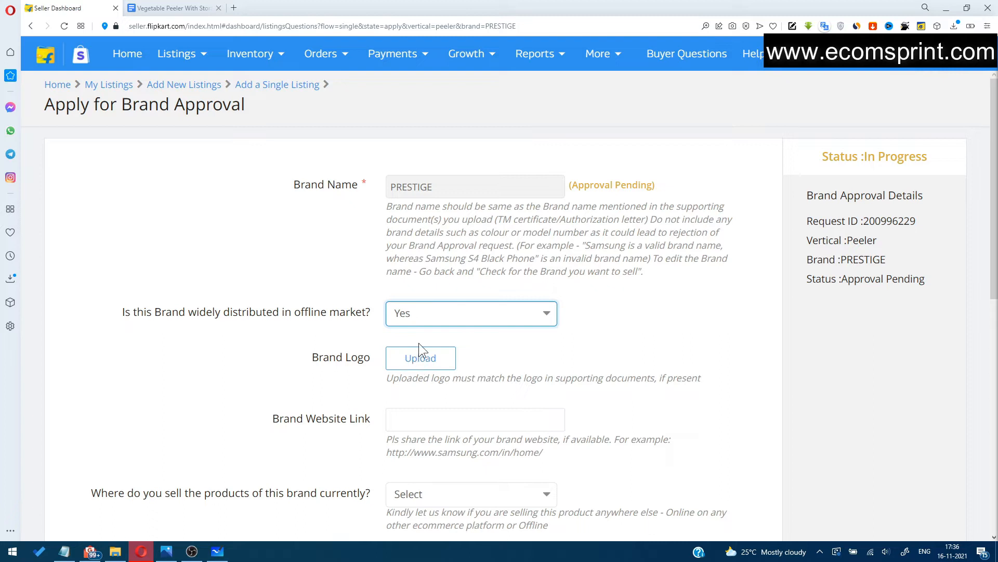
Set where the brand's products are currently sold to Wholesale Distribution in the brand approval application.
scroll(406, 339, down, 2)
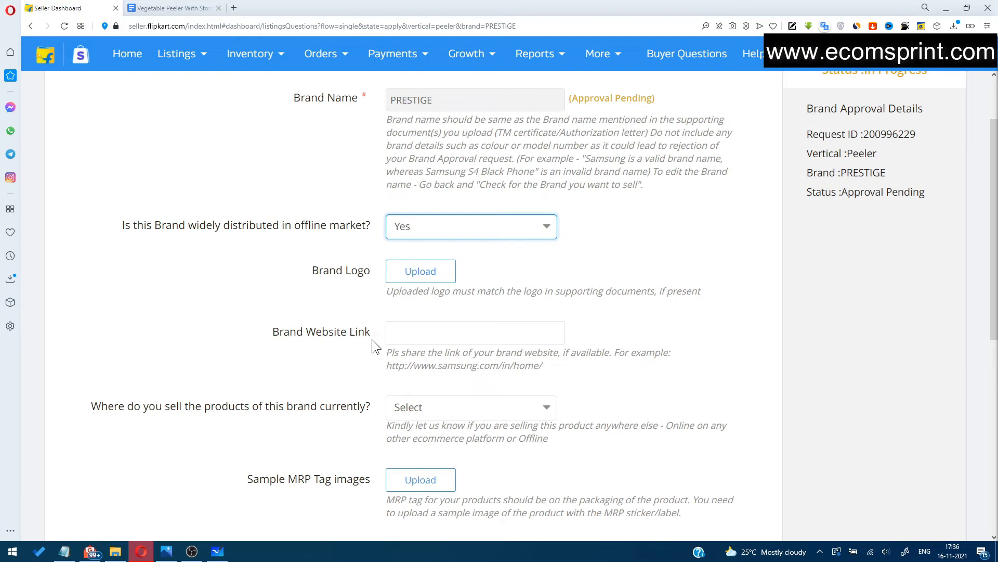
scroll(440, 349, down, 2)
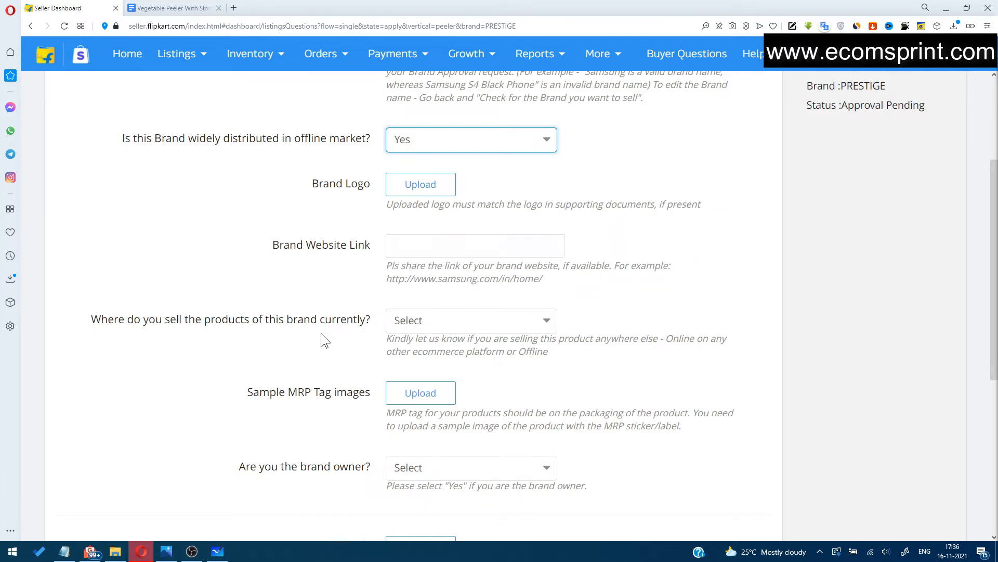
click(439, 323)
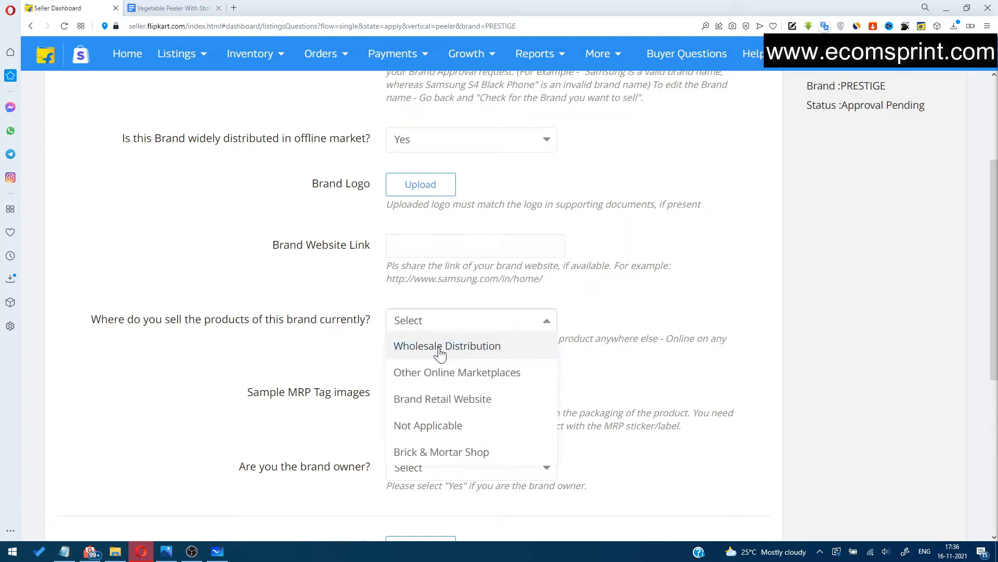
click(481, 357)
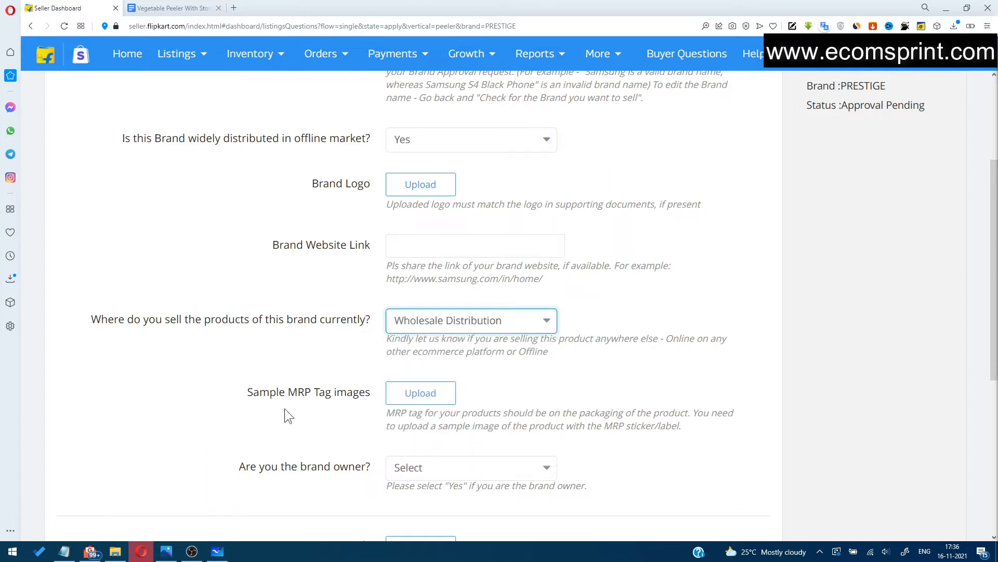
Answer the brand owner question with Yes and change the answer to No.
scroll(358, 398, down, 2)
click(430, 387)
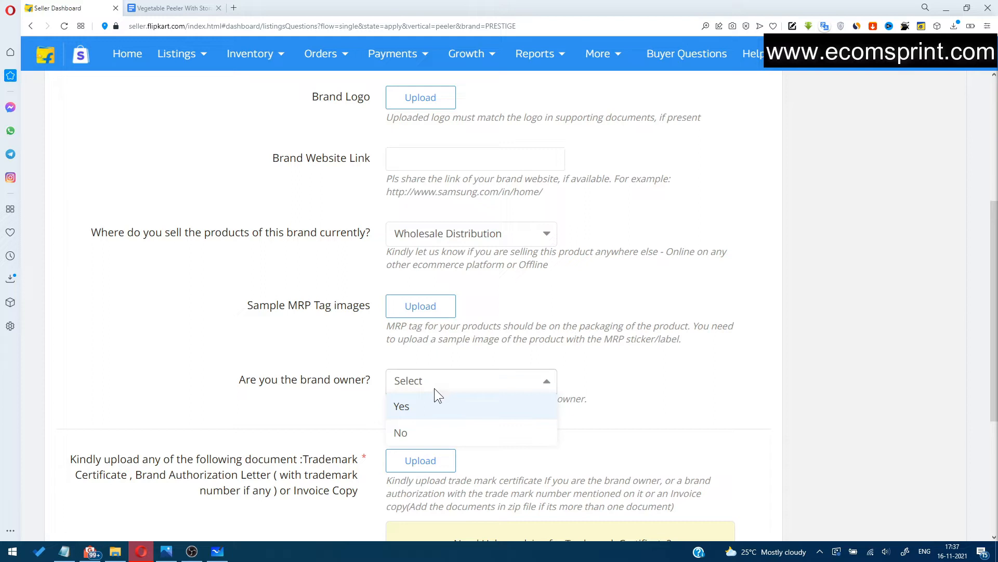
click(434, 400)
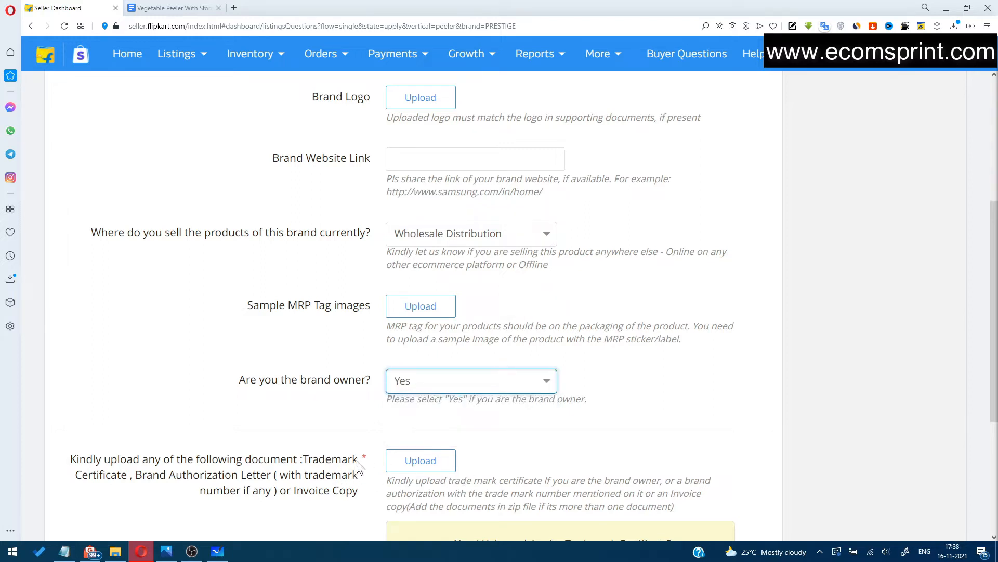
click(466, 382)
click(458, 430)
scroll(450, 354, down, 2)
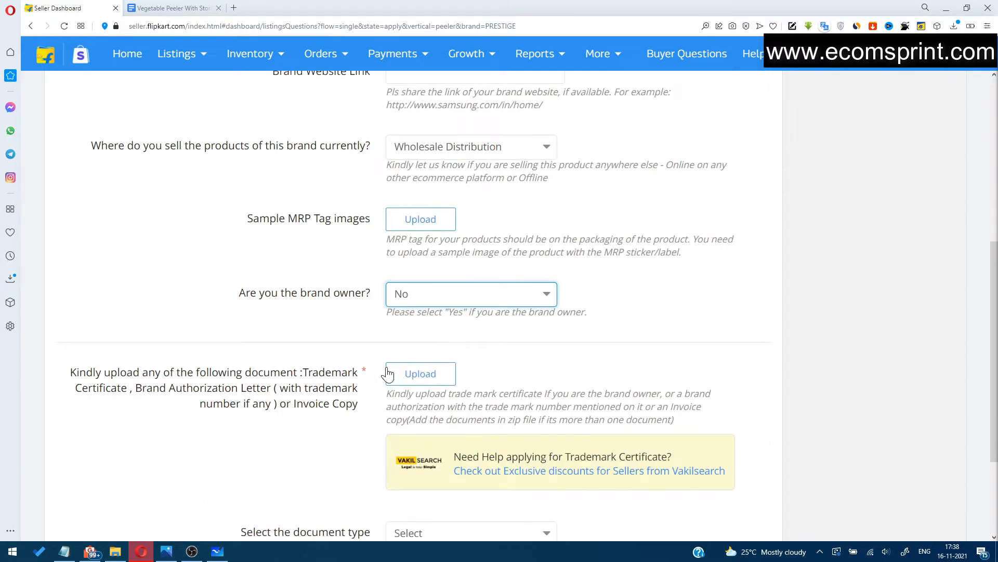
Review which supporting documents the brand approval requires and which document types can be selected.
drag(138, 389, 274, 395)
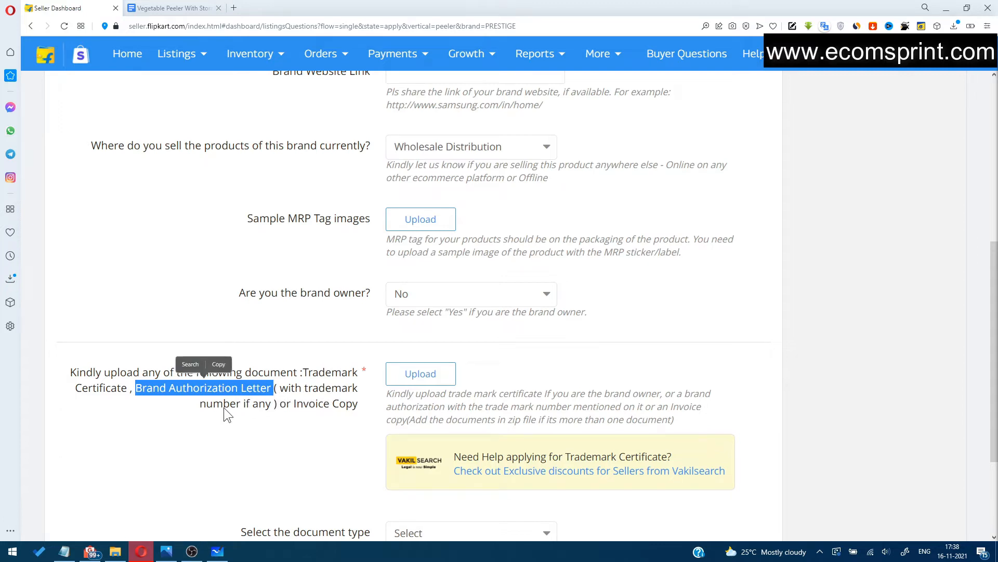
mouse_move(294, 405)
mouse_down()
mouse_move(357, 407)
mouse_move(291, 407)
mouse_up()
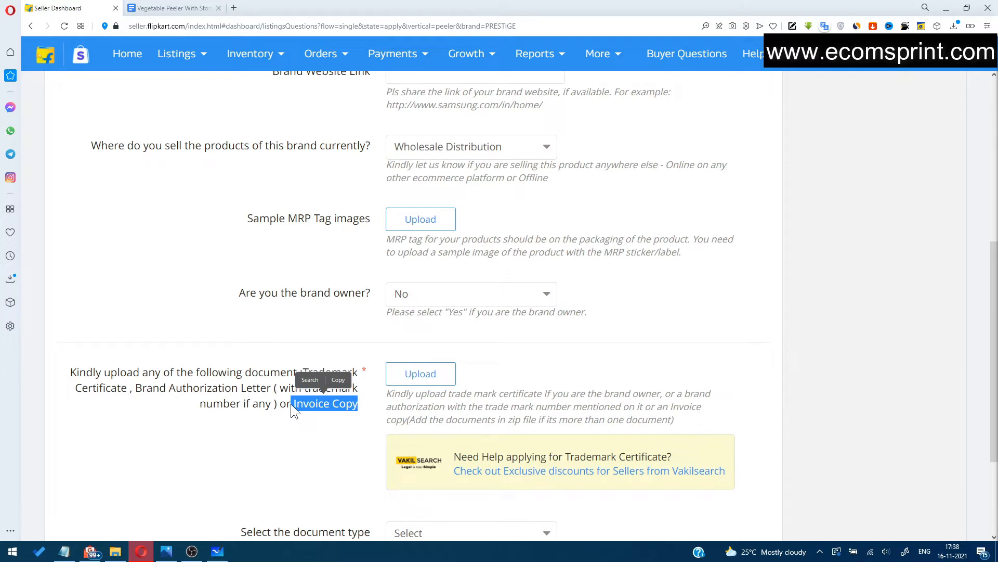
click(474, 365)
scroll(473, 365, down, 2)
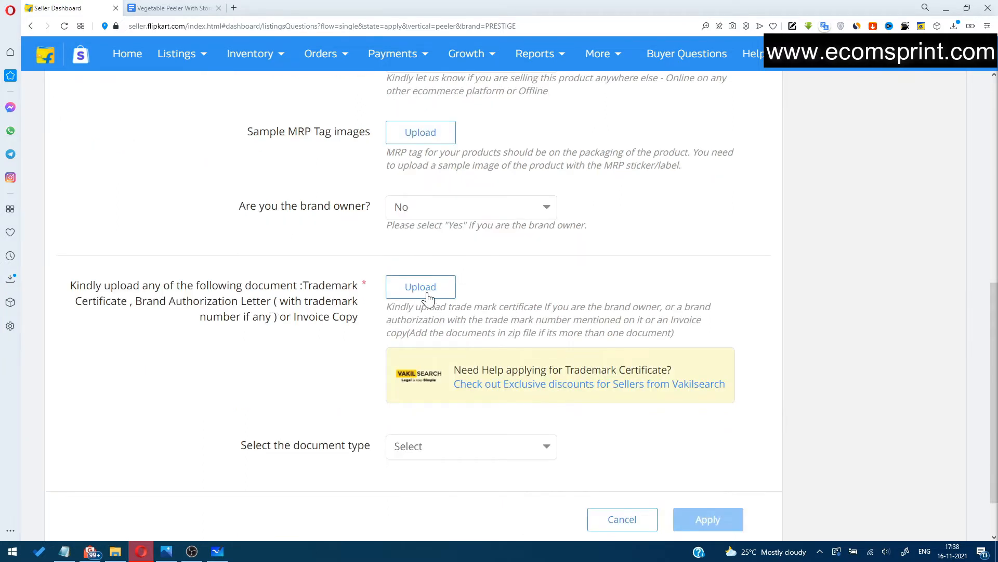
click(425, 447)
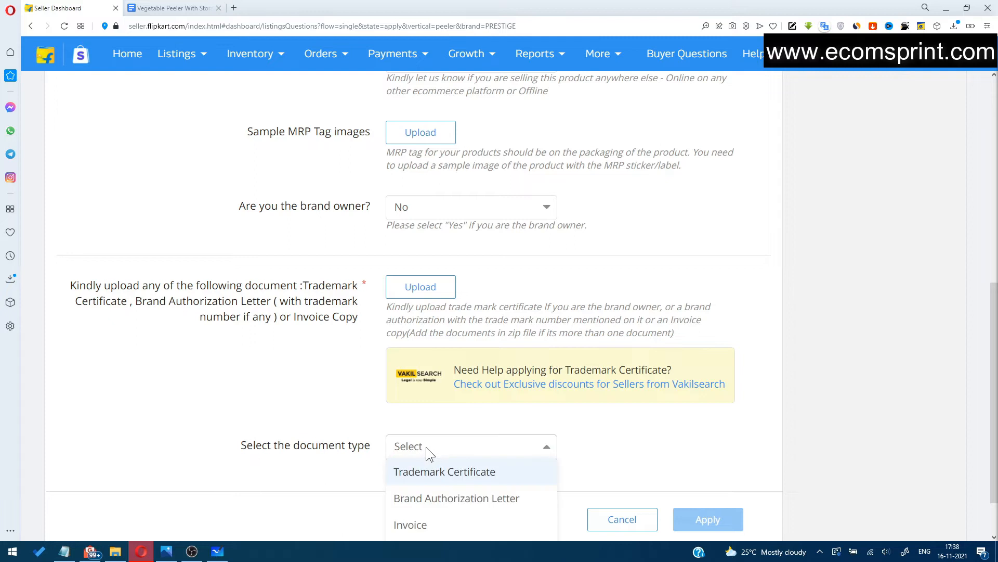
scroll(551, 407, down, 1)
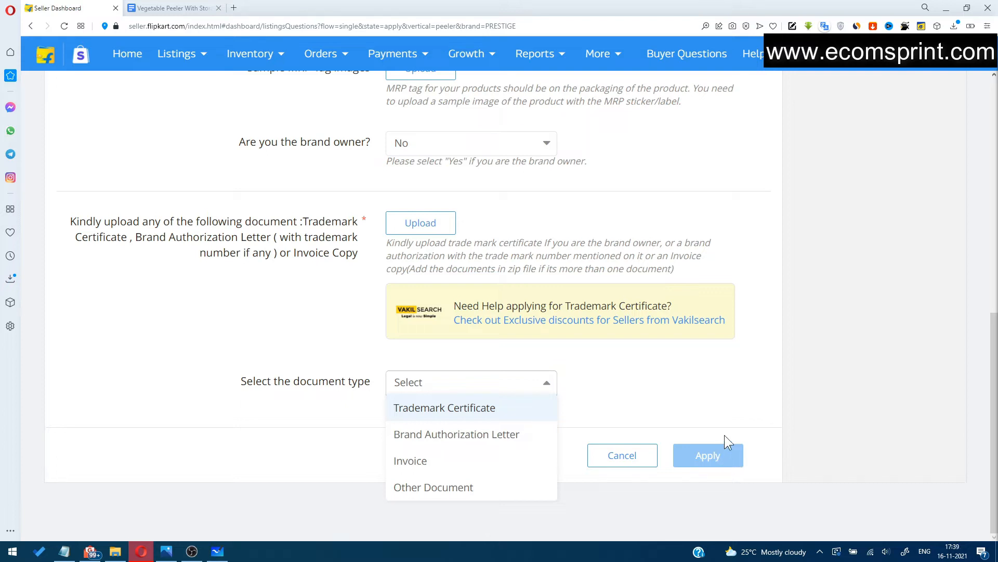
scroll(477, 360, up, 5)
scroll(119, 109, up, 5)
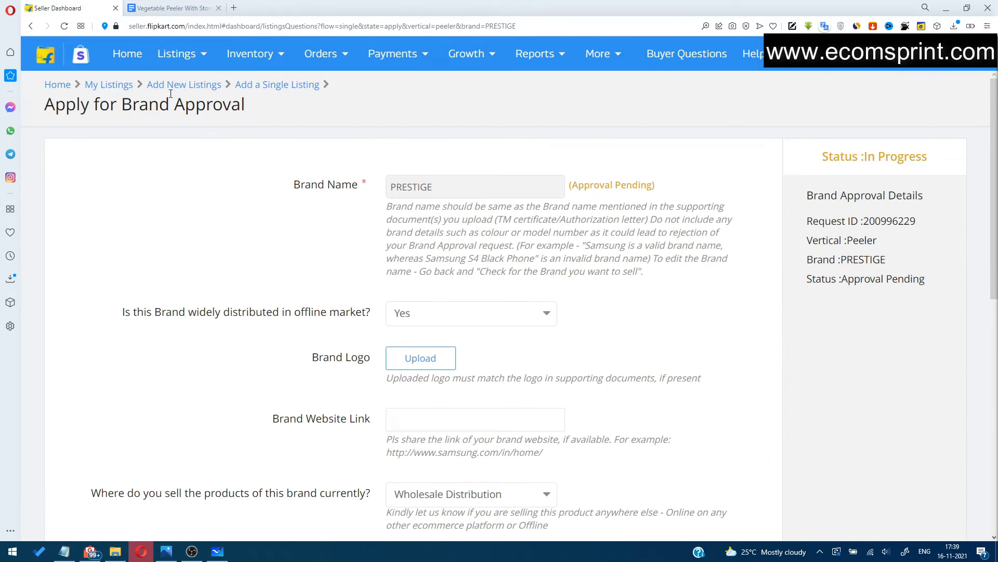
Leave the approval application, return to brand selection for the Peeler vertical and check the brand Shree.
click(193, 89)
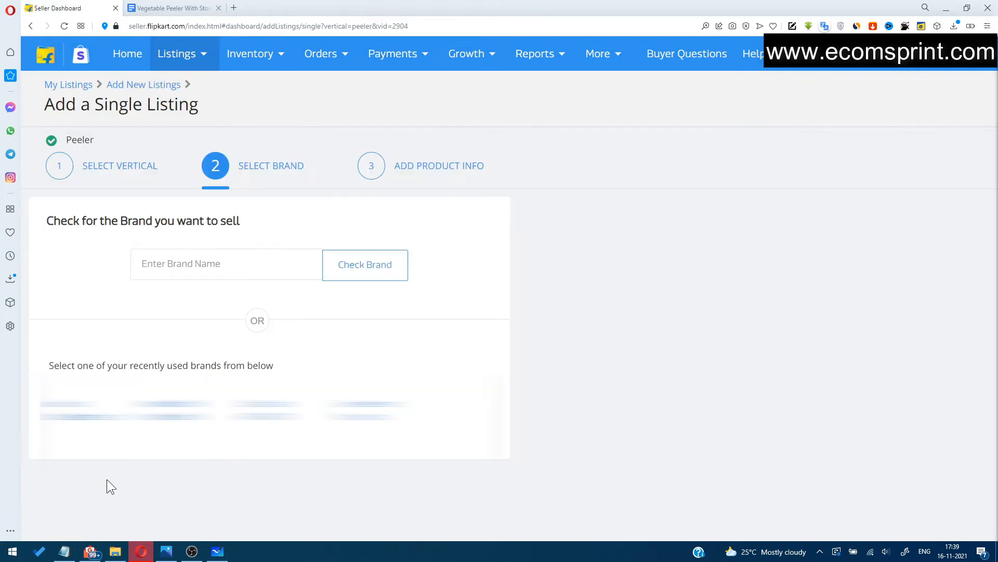
click(64, 552)
click(63, 552)
text(Shree)
click(345, 269)
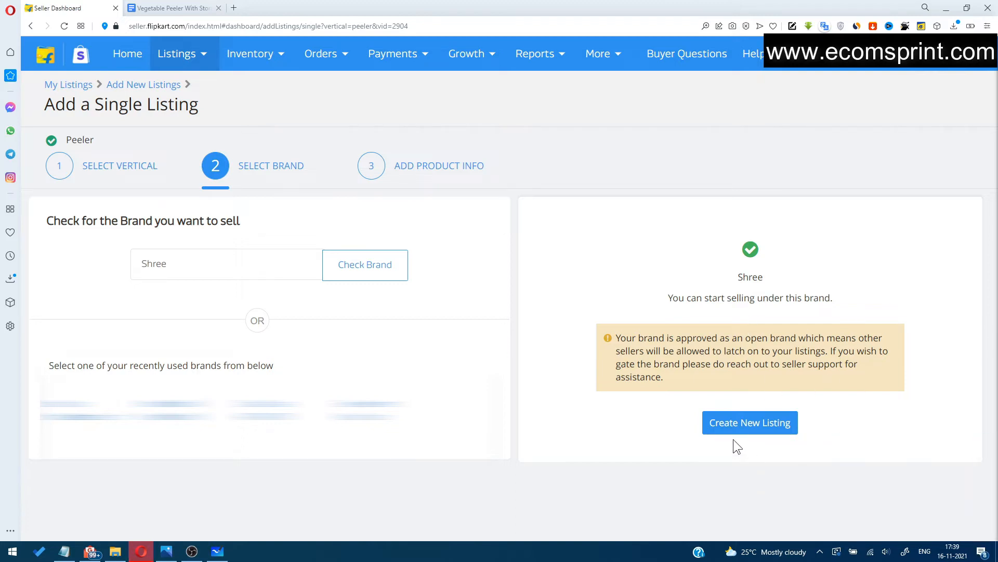
Create a new listing under the brand Shree and open its product photos to read the Diagonal View image guidelines.
drag(667, 298, 850, 303)
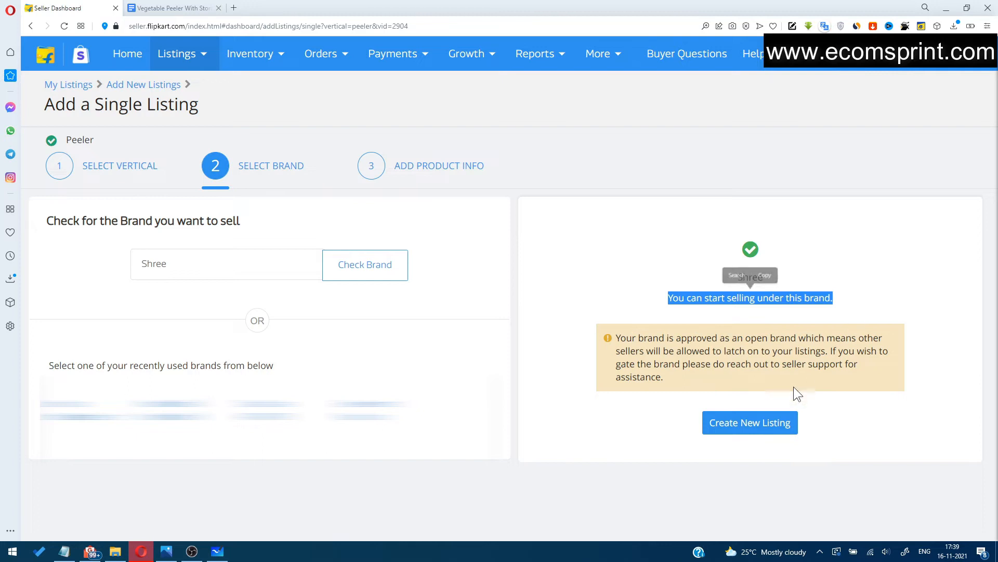
click(737, 436)
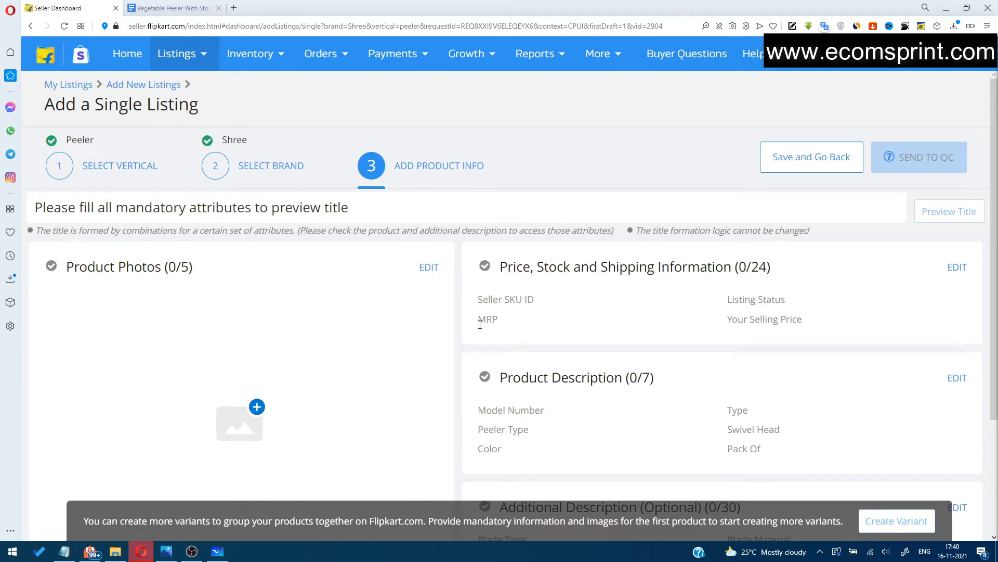
key(ctrl+minus)
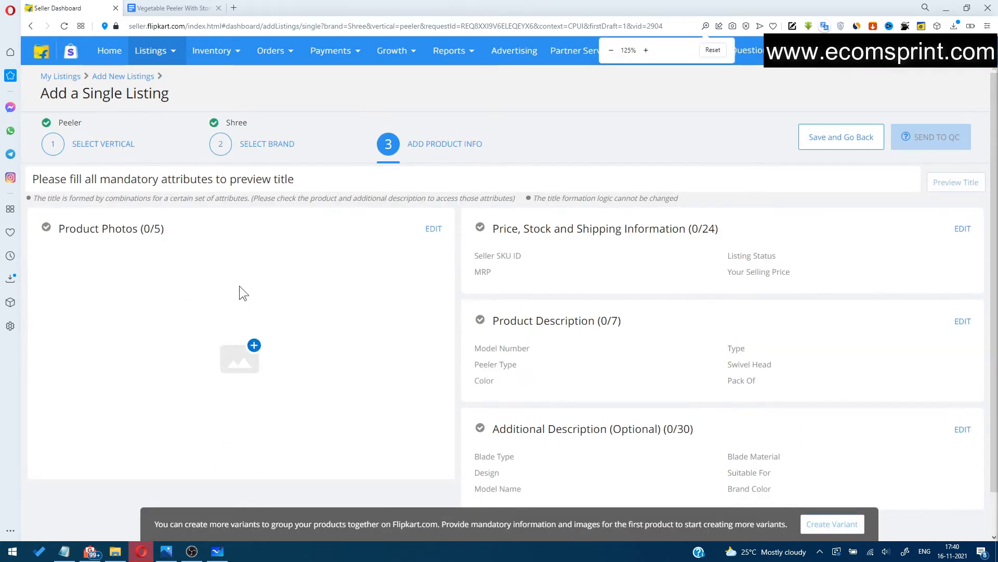
click(254, 347)
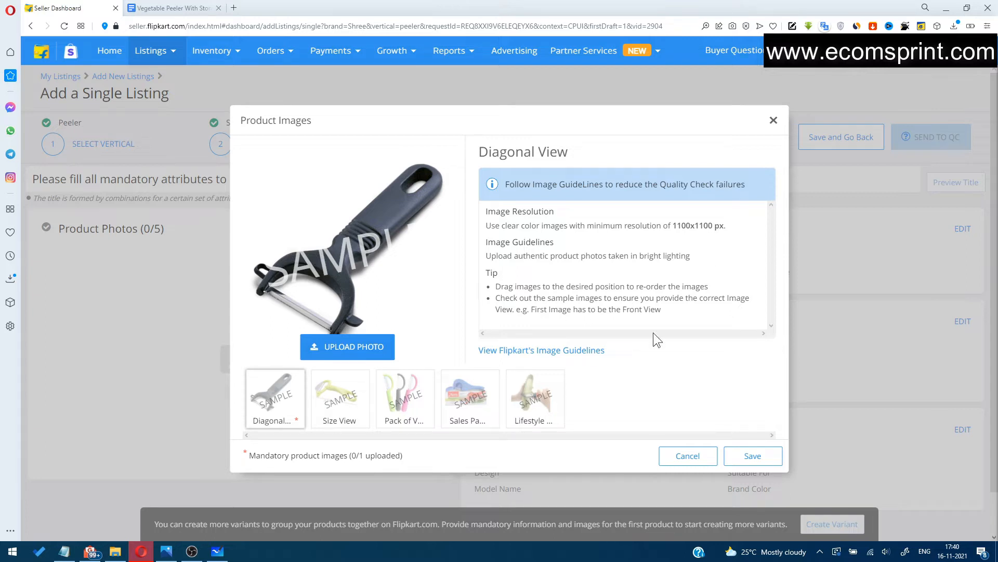
click(116, 551)
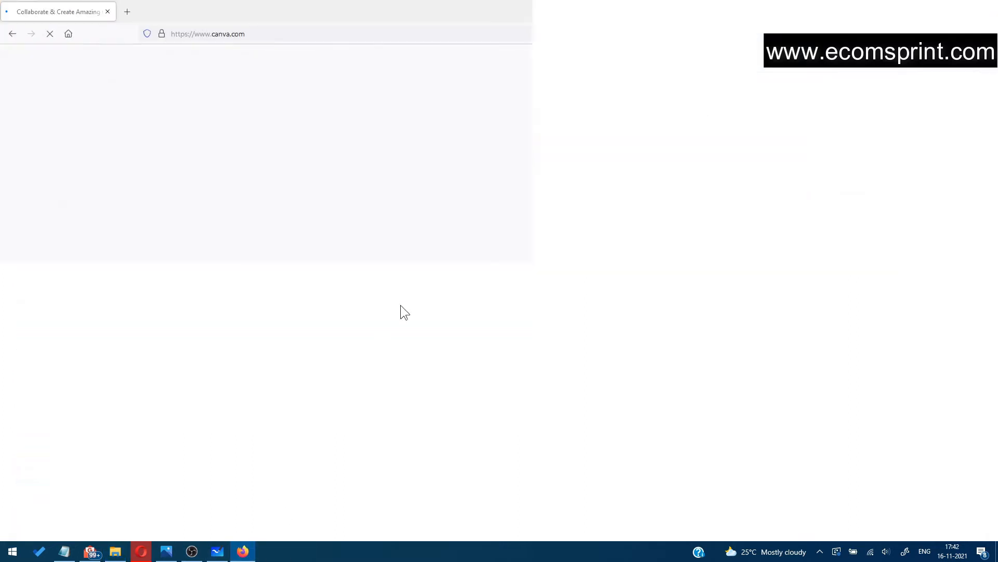
Switch to Canva in Firefox and sign in with the first suggested Google account.
mouse_move(232, 65)
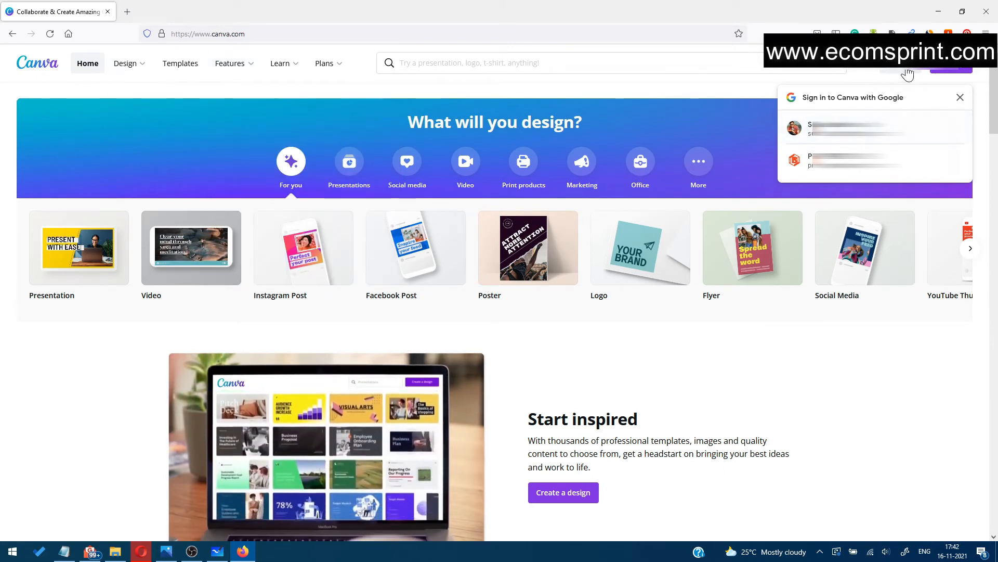
click(858, 128)
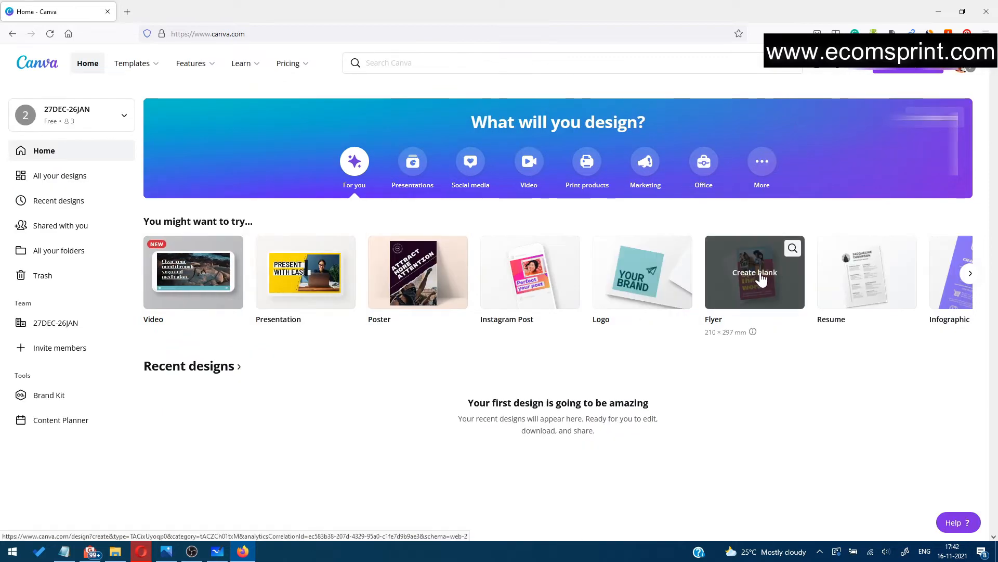
Recheck Flipkart's image resolution requirement and create a custom-size Canva design of 1500 × 1500 px.
click(914, 72)
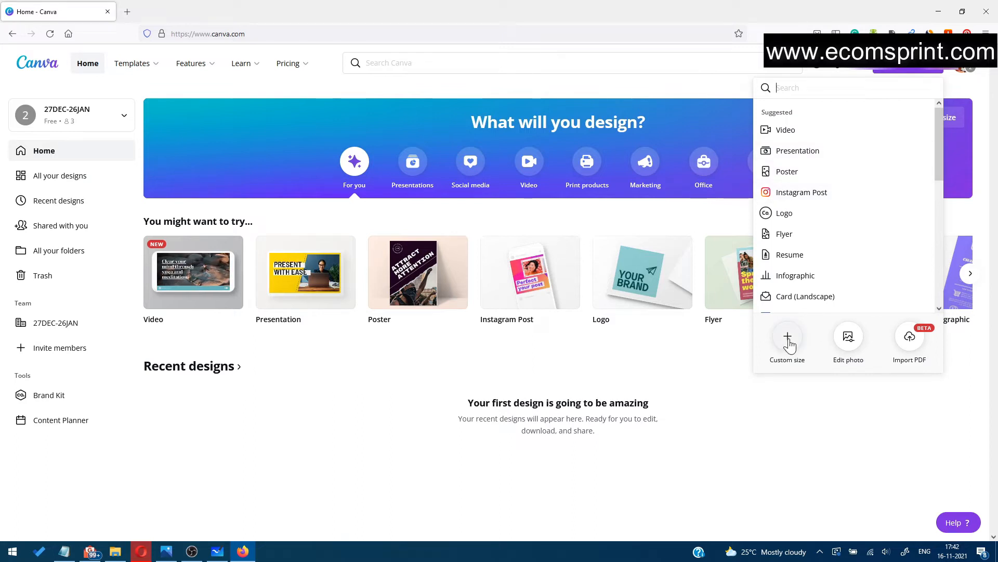
click(143, 555)
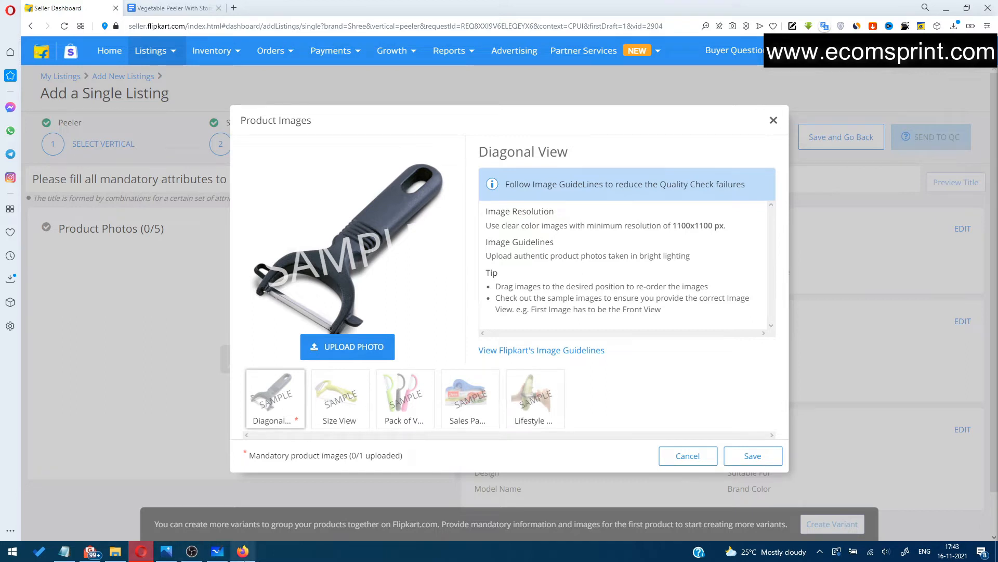
click(243, 552)
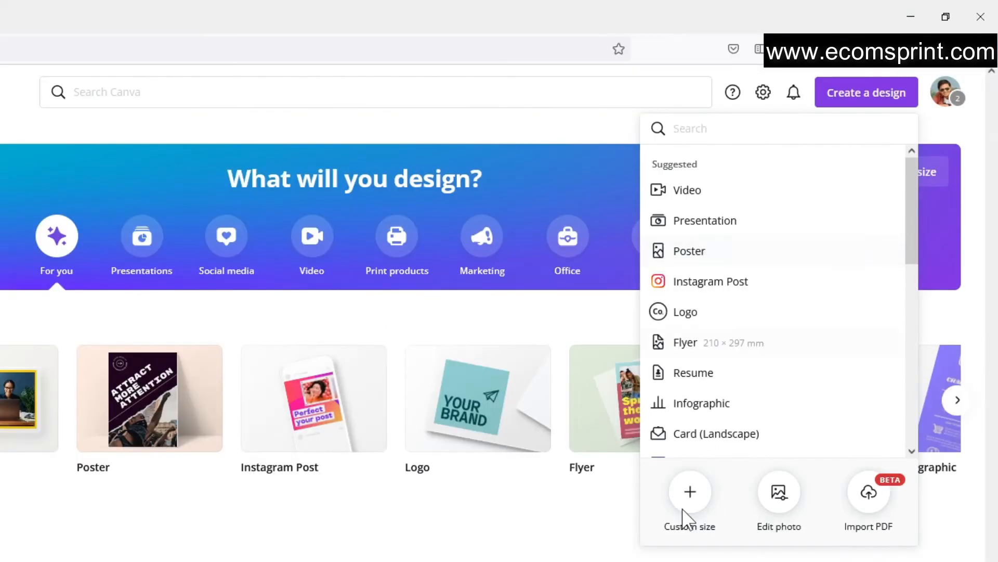
click(704, 498)
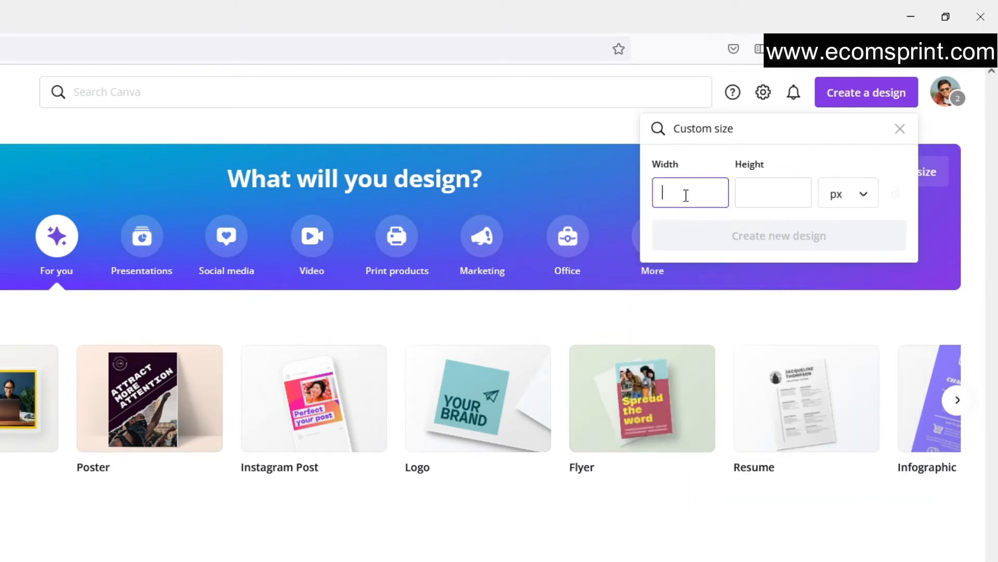
text(1500)
click(764, 195)
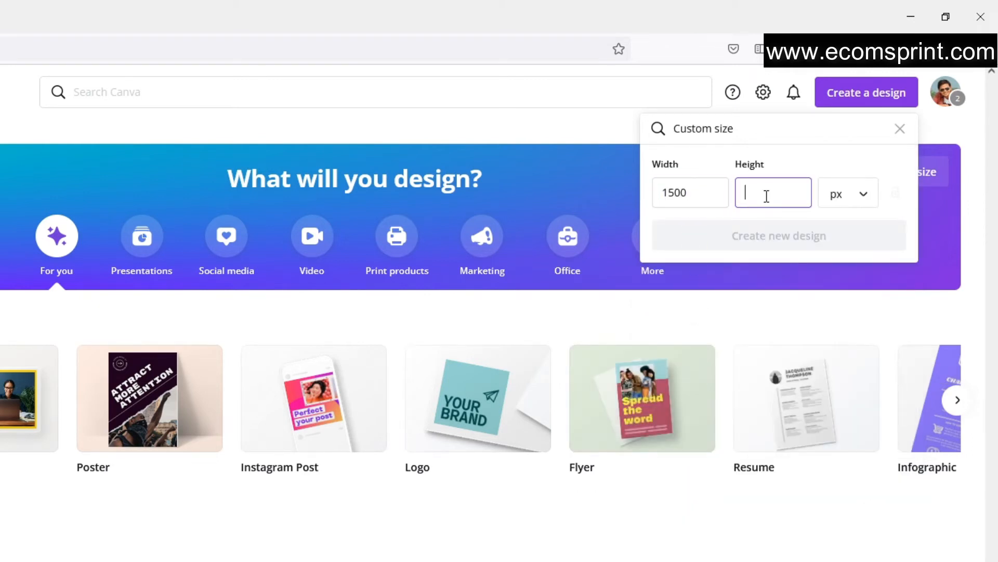
text(1500)
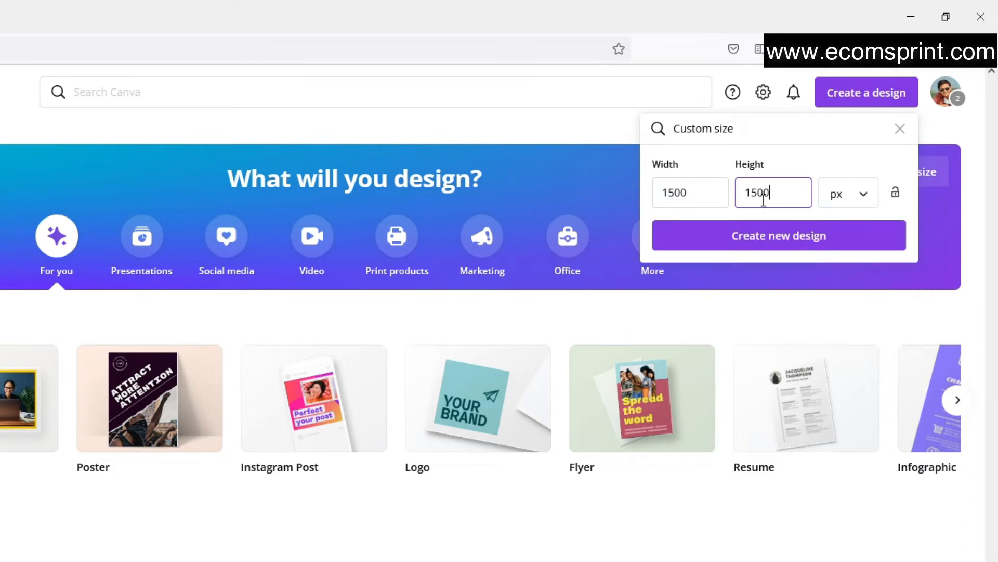
click(783, 247)
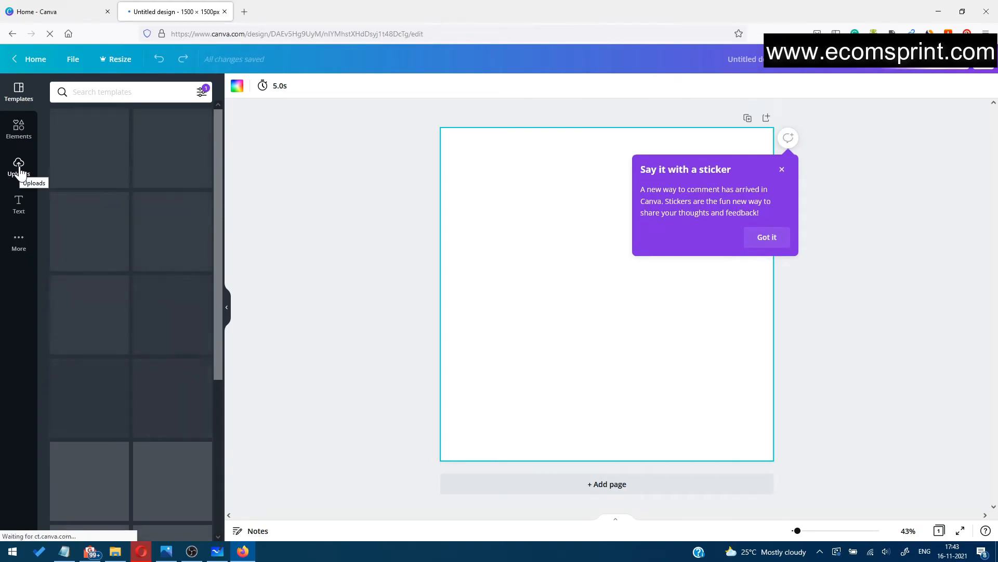
Upload storage-vegetable-peeler1.jpg and storage-vegetable-peeler2.jpg from the Storage Peeler folder to the design's media.
click(19, 171)
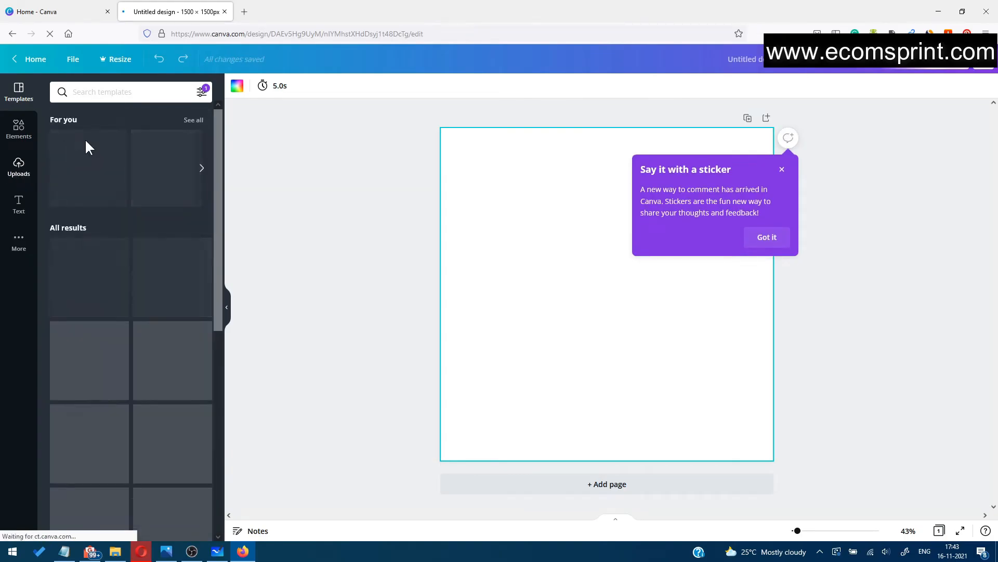
click(109, 93)
click(177, 87)
ctrl+click(225, 103)
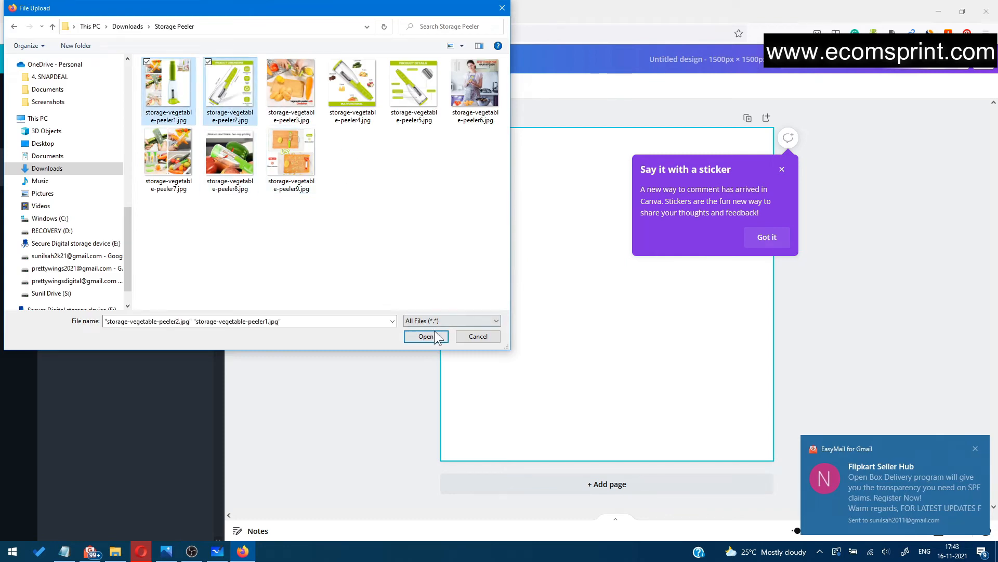
click(432, 336)
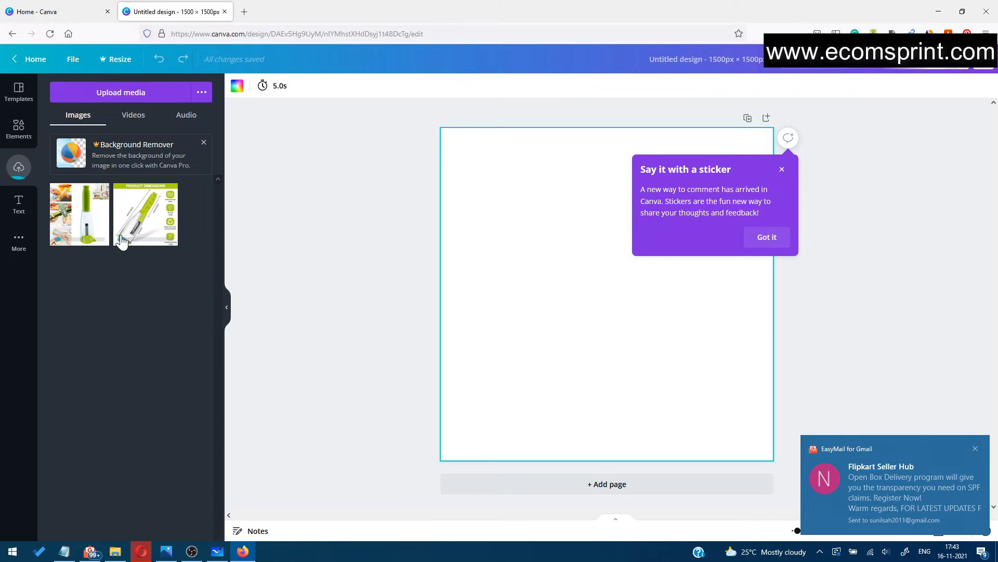
Place the uploaded storage-vegetable-peeler1 image on the blank page and enlarge it to fill the page.
click(77, 225)
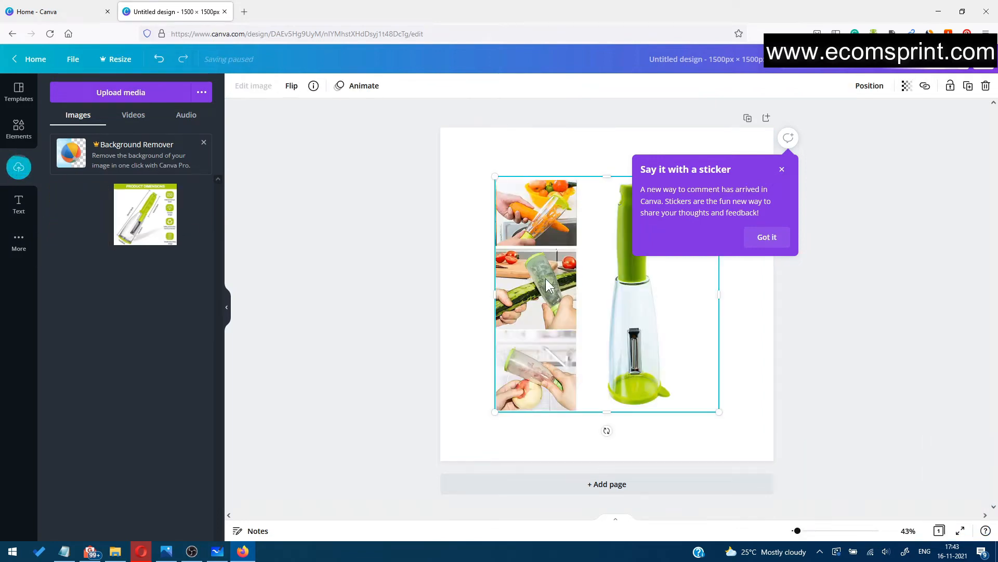
drag(628, 289, 574, 243)
drag(667, 366, 778, 450)
drag(665, 433, 671, 433)
Deselect the placed image and add a second blank page to the design.
click(588, 496)
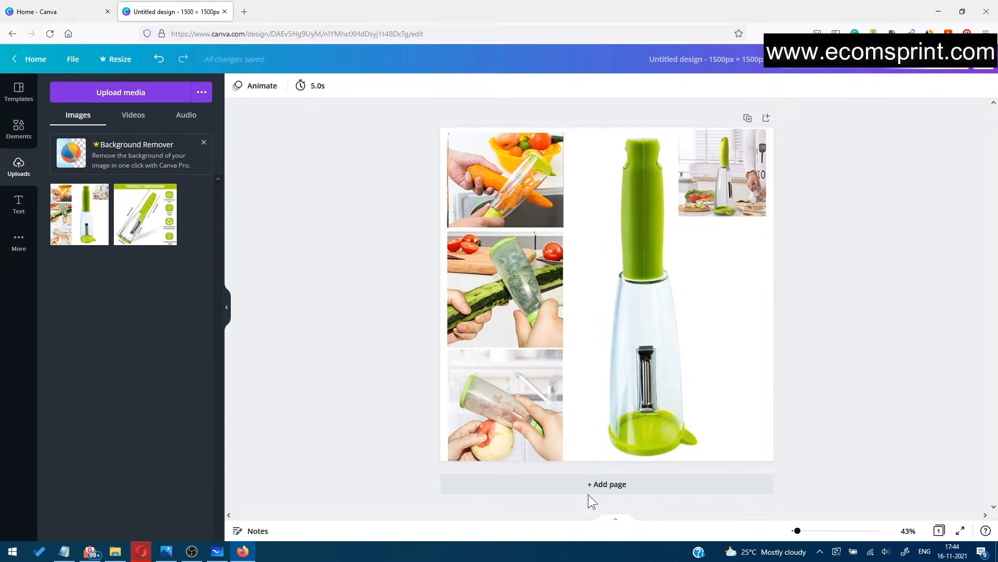
click(651, 485)
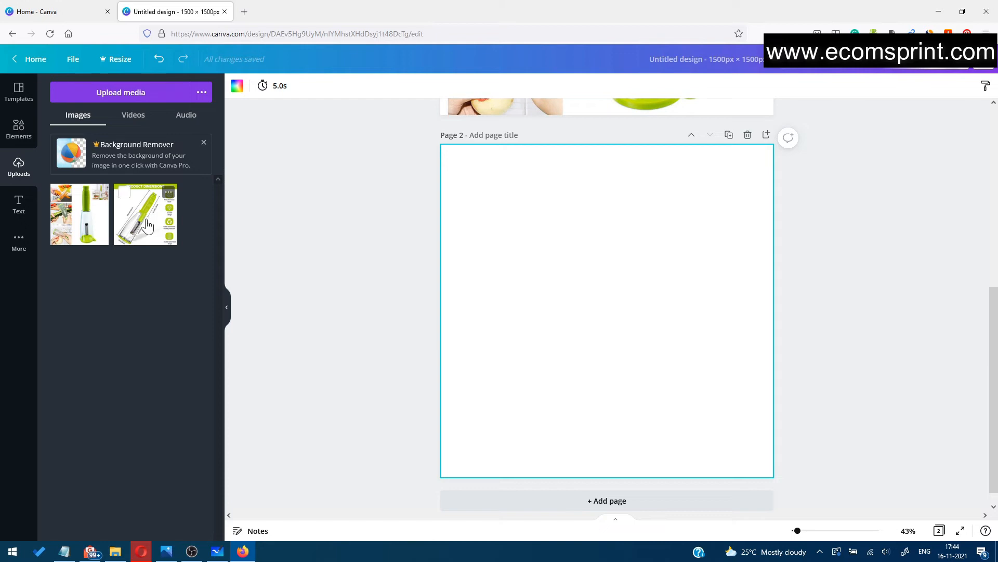
Place the uploaded product dimensions image on page 2, enlarge it to fill the whole page, and deselect it.
click(147, 224)
drag(584, 325, 521, 259)
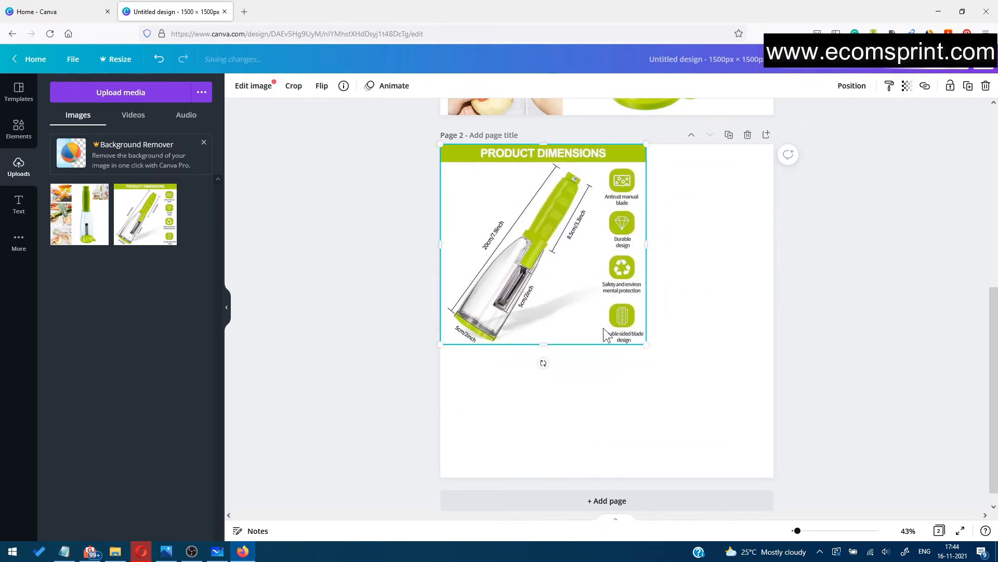
drag(648, 343, 762, 485)
click(831, 395)
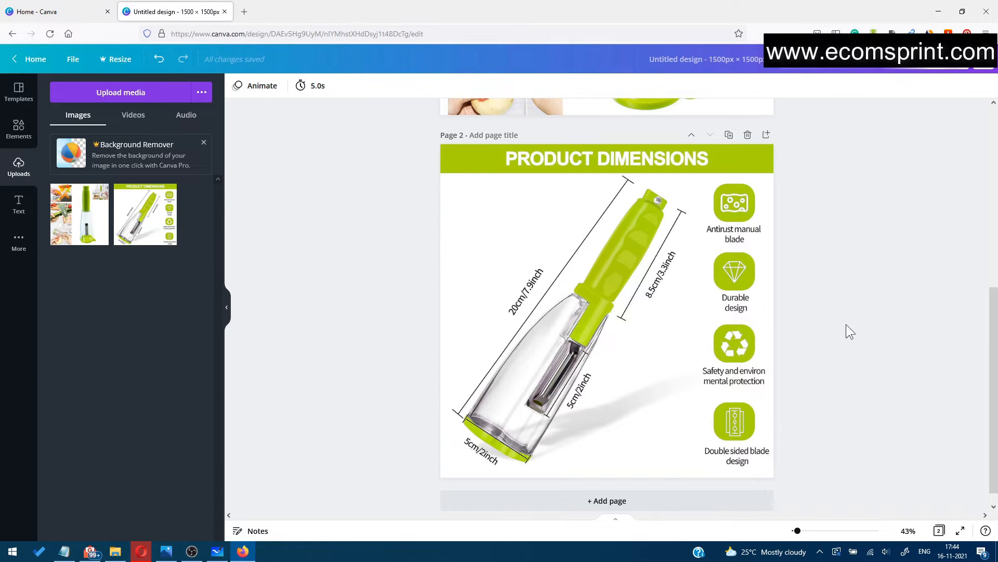
Download only page 1 of the design as a PNG.
click(941, 71)
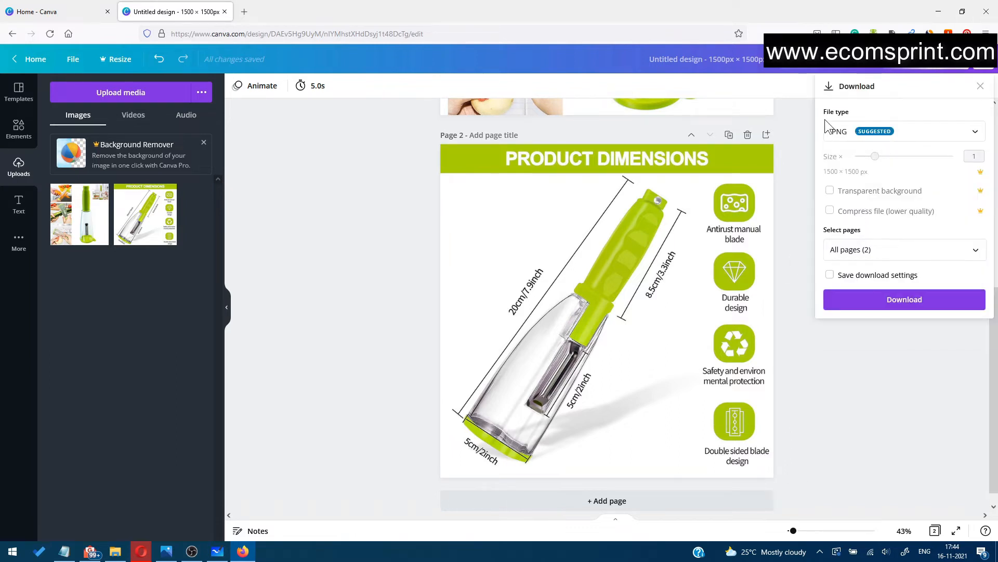
click(891, 253)
click(914, 280)
click(903, 310)
click(924, 375)
click(924, 300)
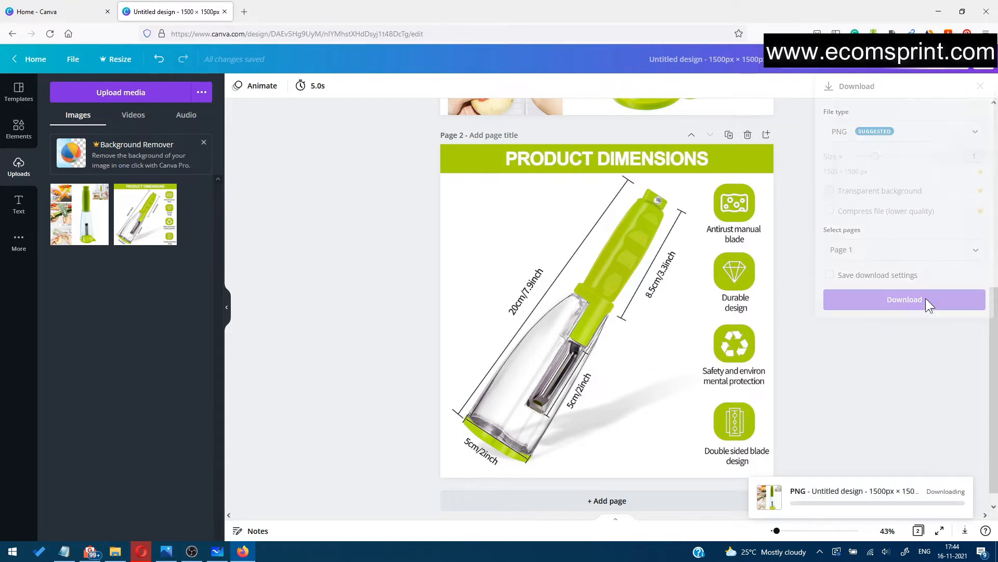
Download only page 2 of the design as a PNG, return from the Downloads folder, and dismiss the download message.
click(924, 63)
click(891, 249)
click(883, 284)
click(888, 339)
click(904, 374)
click(956, 300)
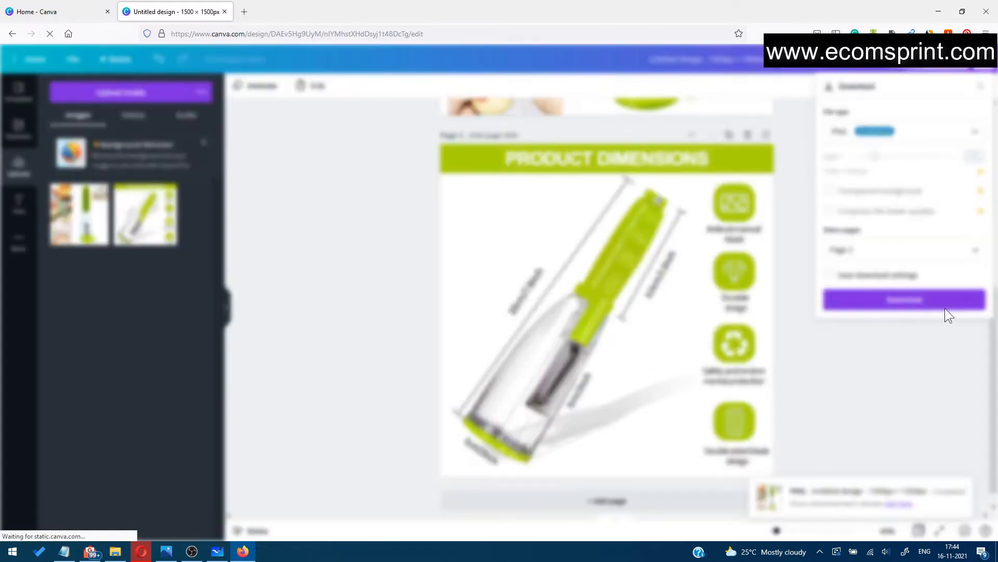
click(756, 149)
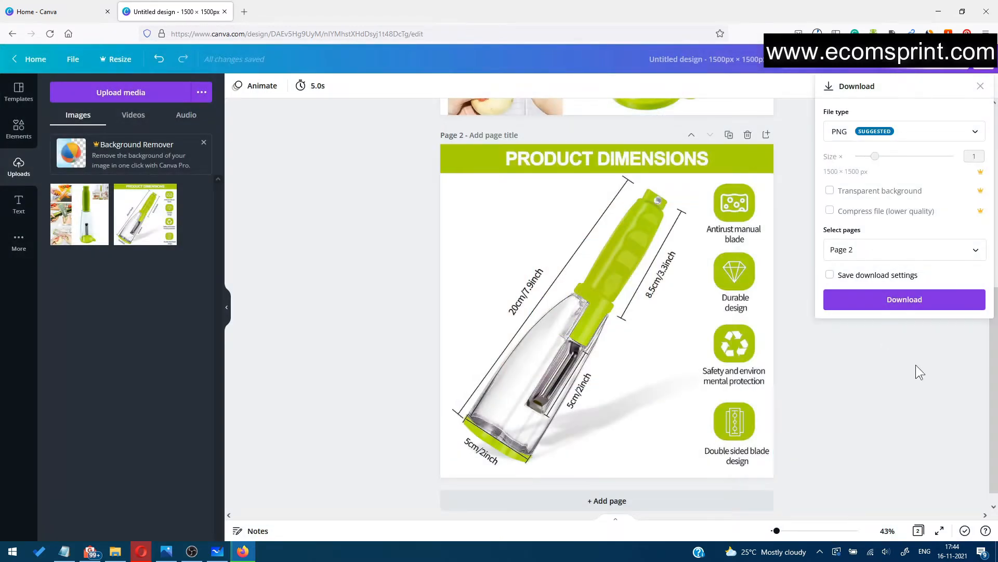
click(877, 301)
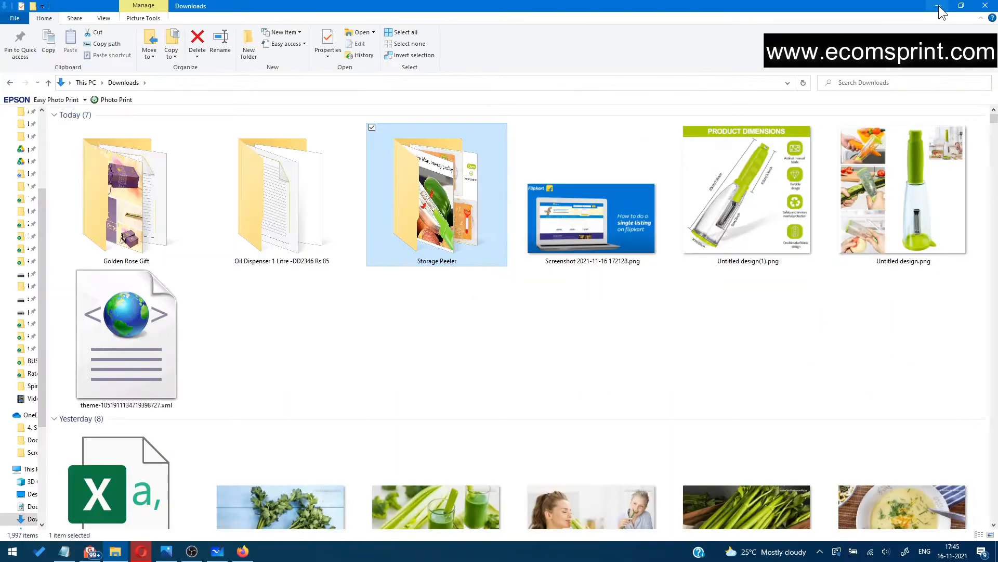
key(alt+Tab)
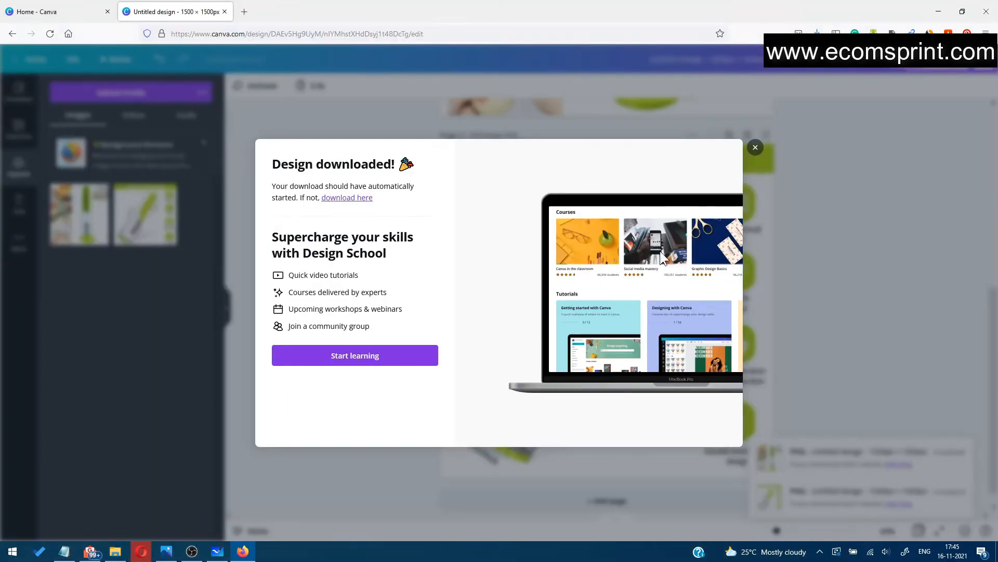
click(755, 148)
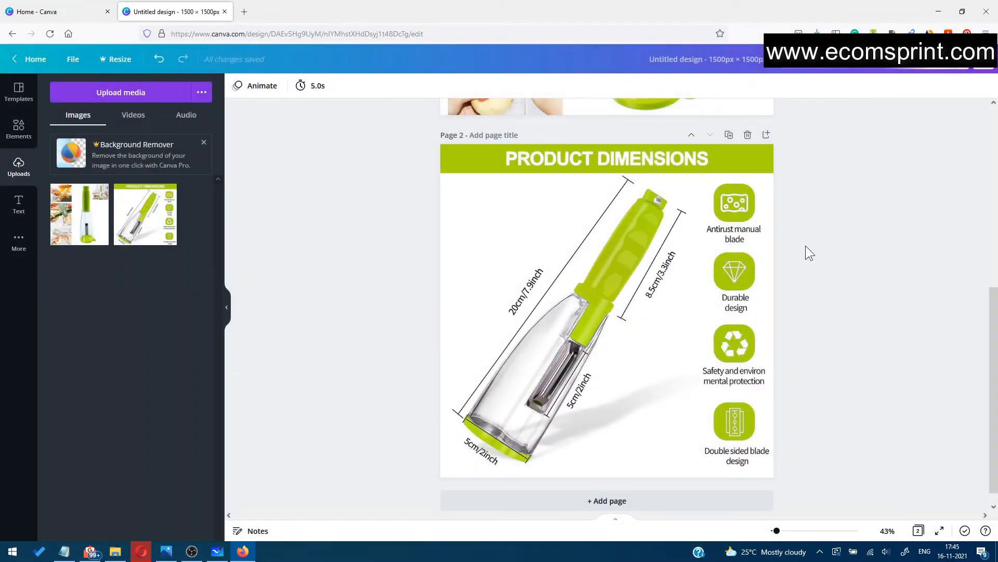
Revisit the custom size settings on the Canva home page and highlight the width value.
click(57, 11)
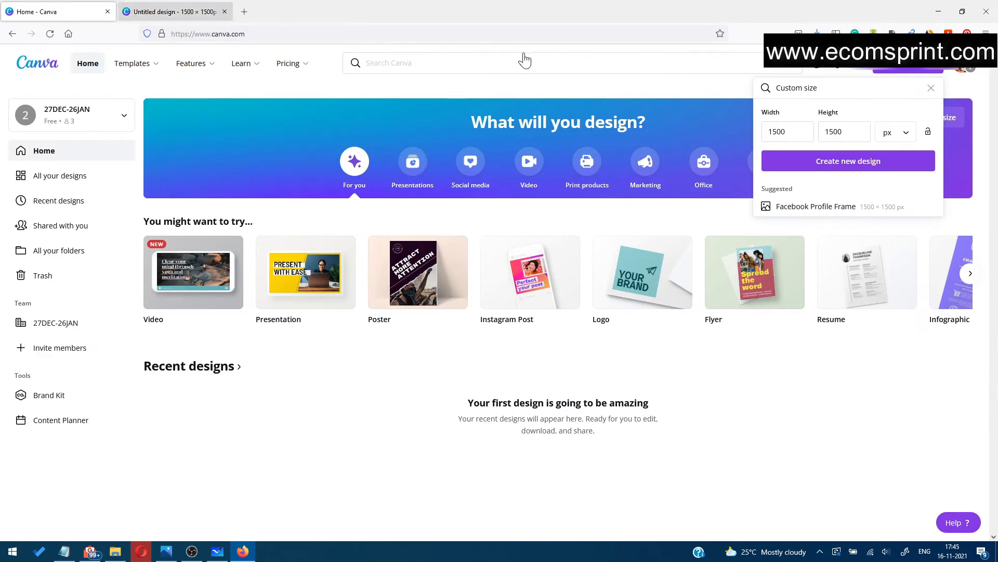
click(785, 131)
drag(784, 131, 732, 129)
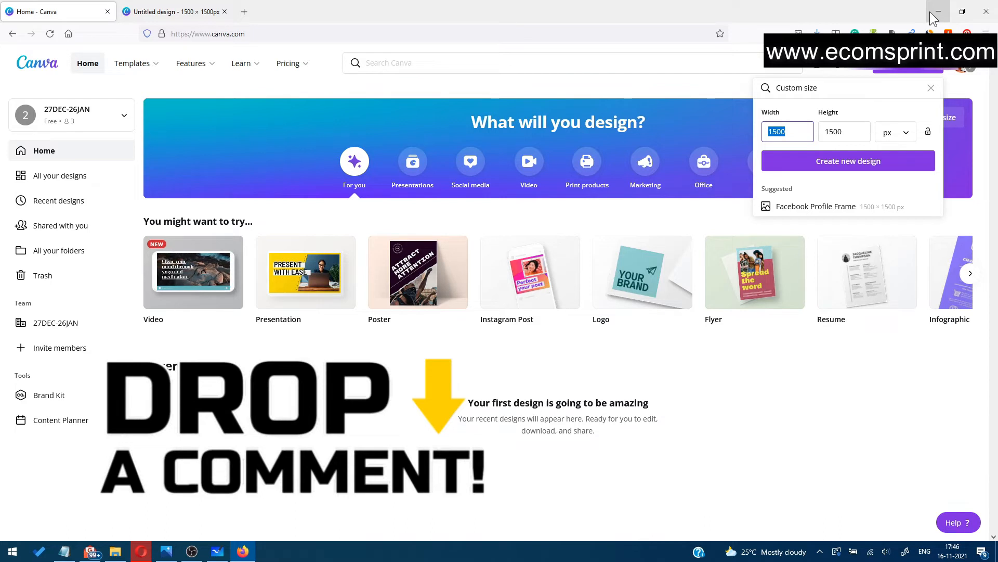
Switch to the Flipkart seller dashboard and upload Untitled design(1).png as the Diagonal View product image.
click(939, 11)
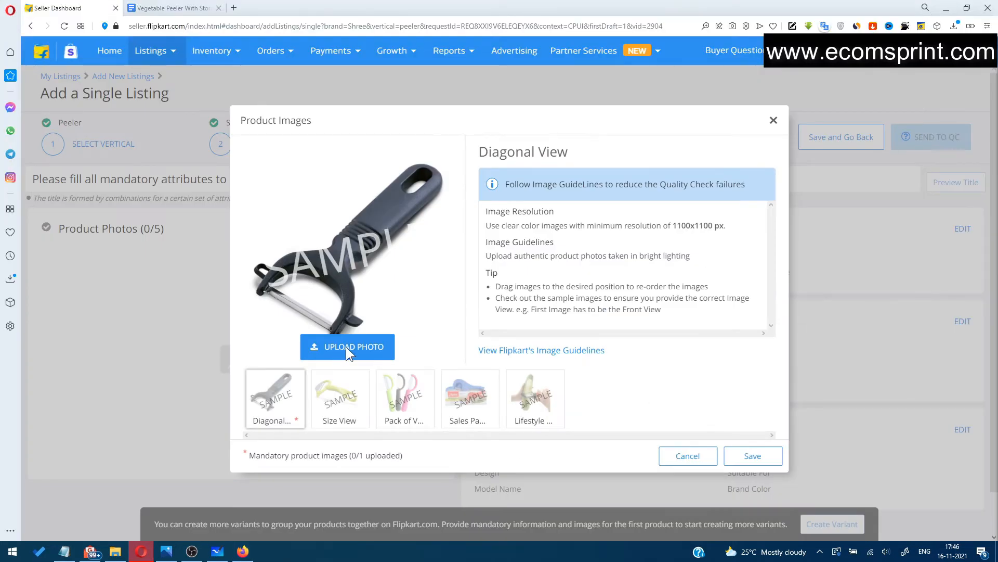
click(357, 347)
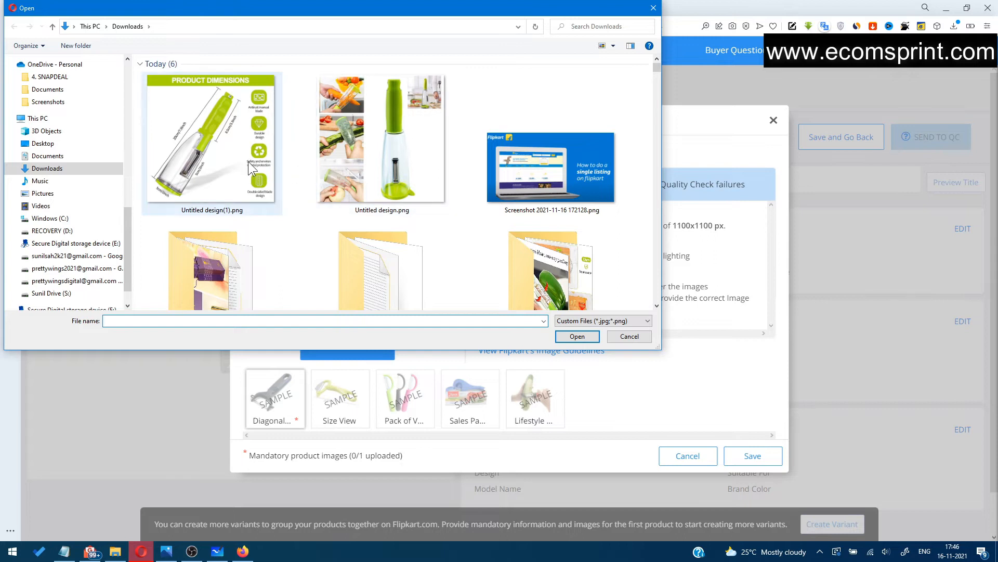
click(236, 157)
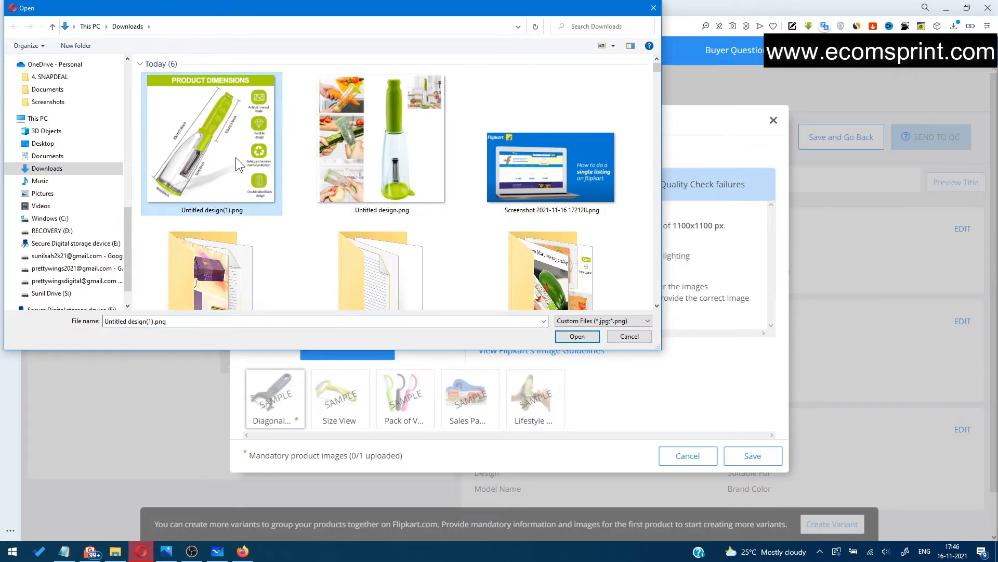
double_click(236, 157)
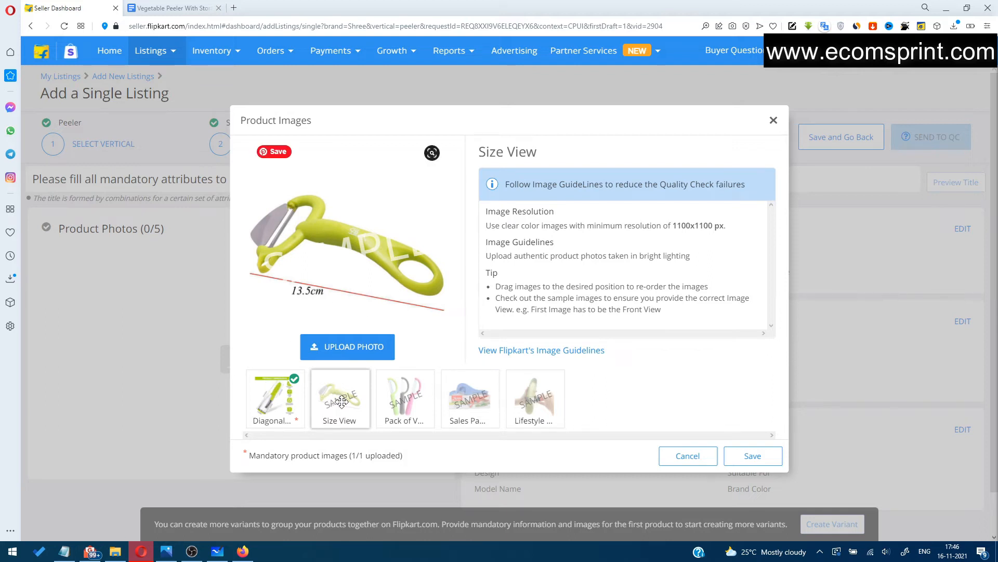
Upload Untitled design.png as the Size View and the four-photo collage from the Storage Peeler folder as the Pack of View.
click(344, 347)
scroll(292, 188, up, 10)
double_click(369, 182)
click(363, 349)
click(382, 151)
double_click(540, 260)
double_click(515, 99)
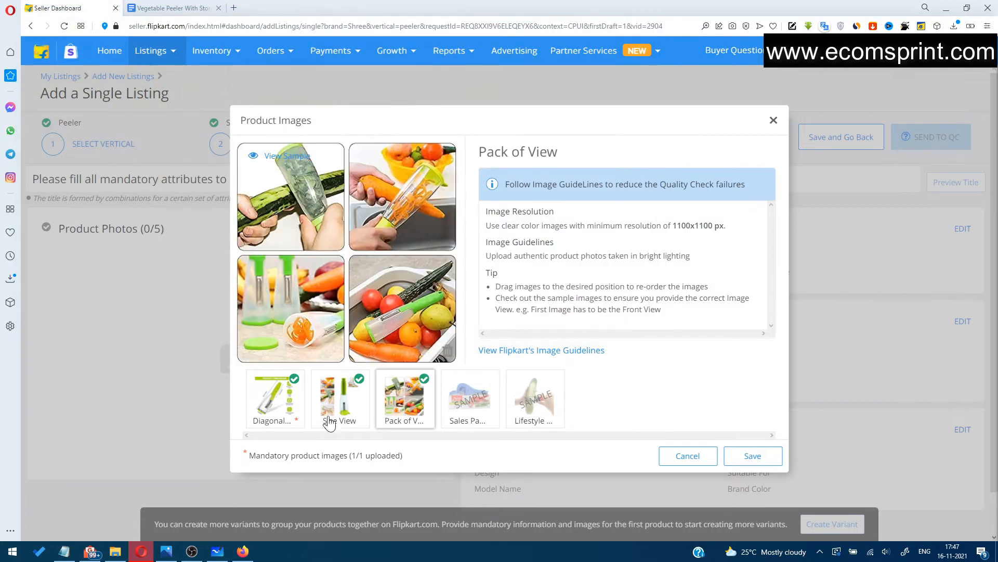
Upload the "Best choice for your kitchen" photo as the Sales Package image and the stainless steel blade photo as the Lifestyle Image.
click(465, 405)
click(359, 348)
double_click(457, 91)
click(535, 400)
click(359, 347)
click(567, 103)
double_click(567, 103)
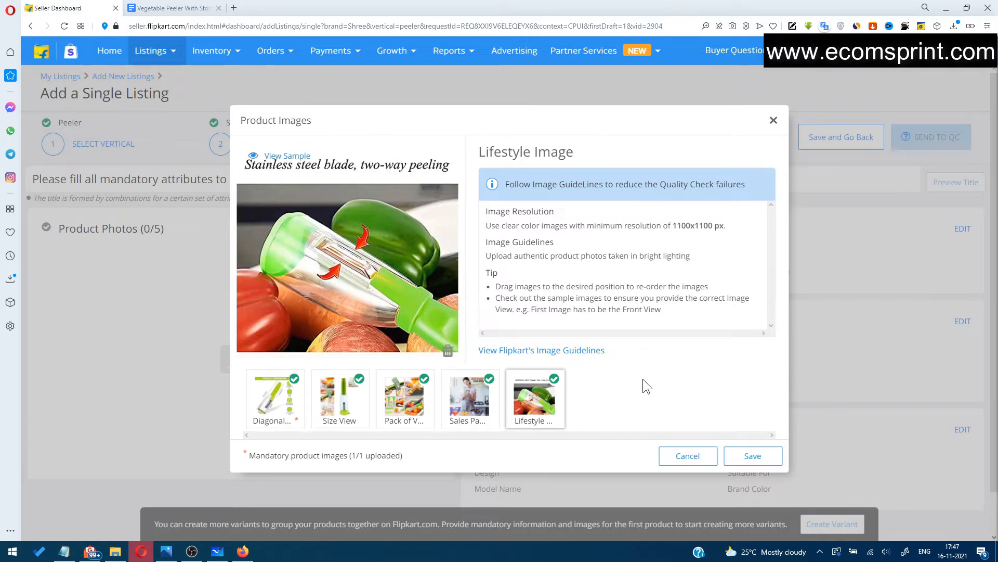
Reorder the product images so the four-photo collage is first and the kitchen photo second, and save them.
click(471, 400)
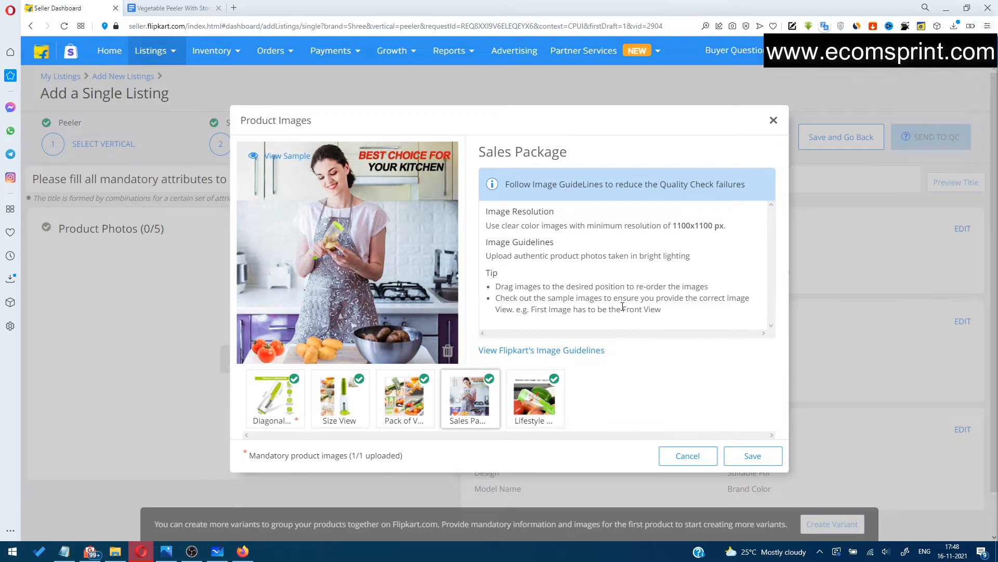
mouse_move(326, 402)
mouse_down()
mouse_move(276, 399)
mouse_move(409, 396)
mouse_move(311, 408)
mouse_up()
click(355, 400)
drag(462, 403, 335, 404)
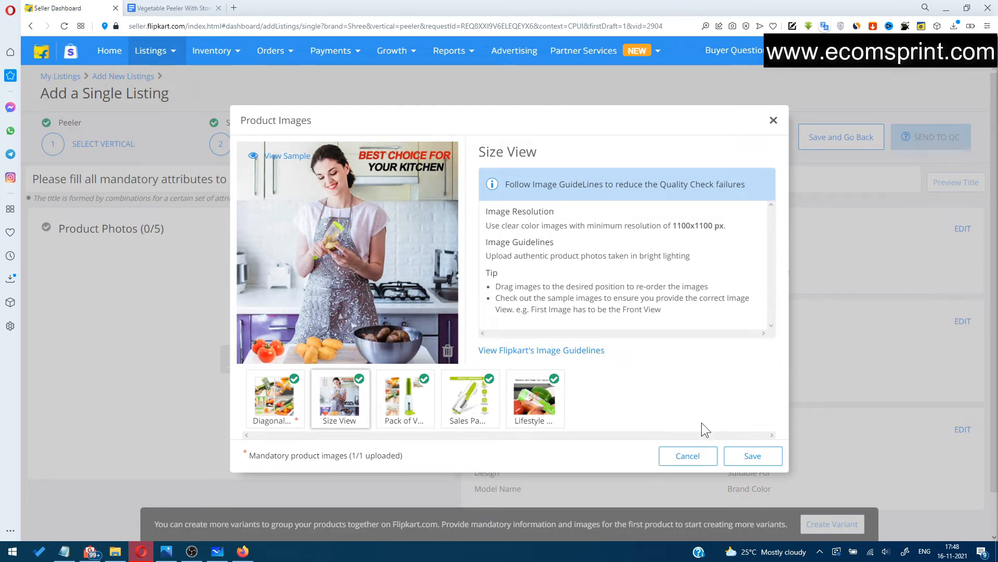
click(753, 456)
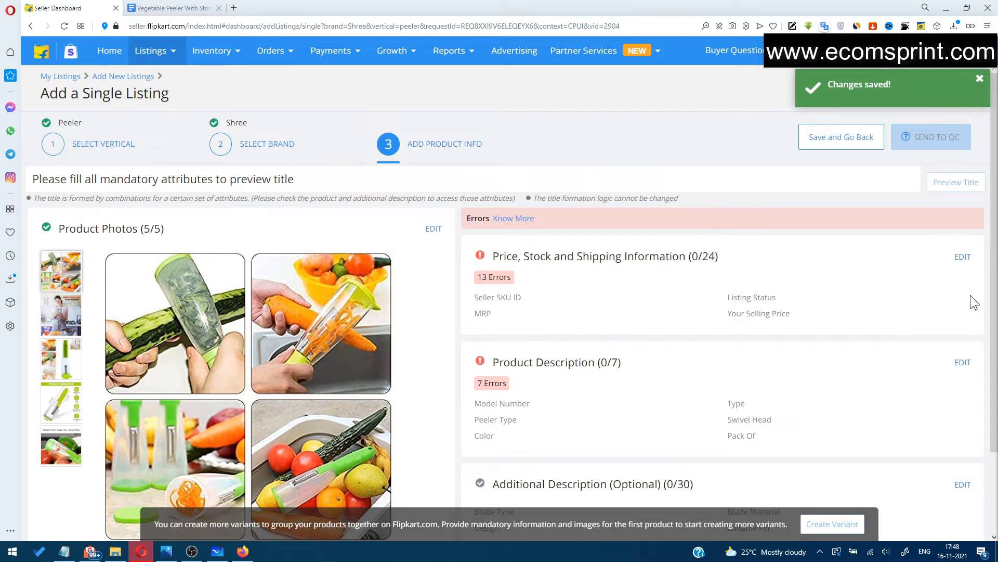
Open the Price, Stock and Shipping Information section for editing and highlight the Seller SKU ID label.
drag(493, 259, 752, 264)
click(754, 265)
click(963, 257)
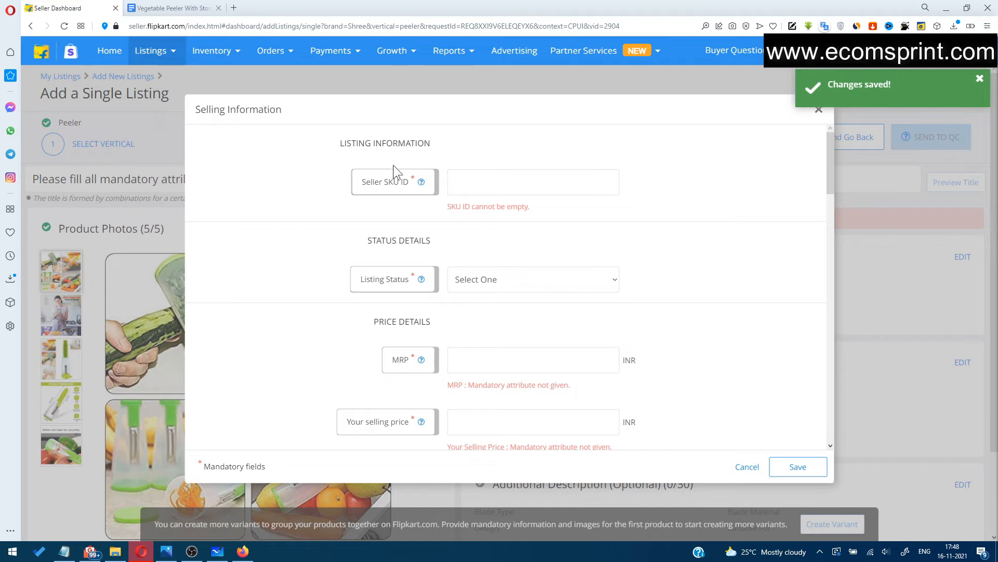
drag(357, 183, 412, 183)
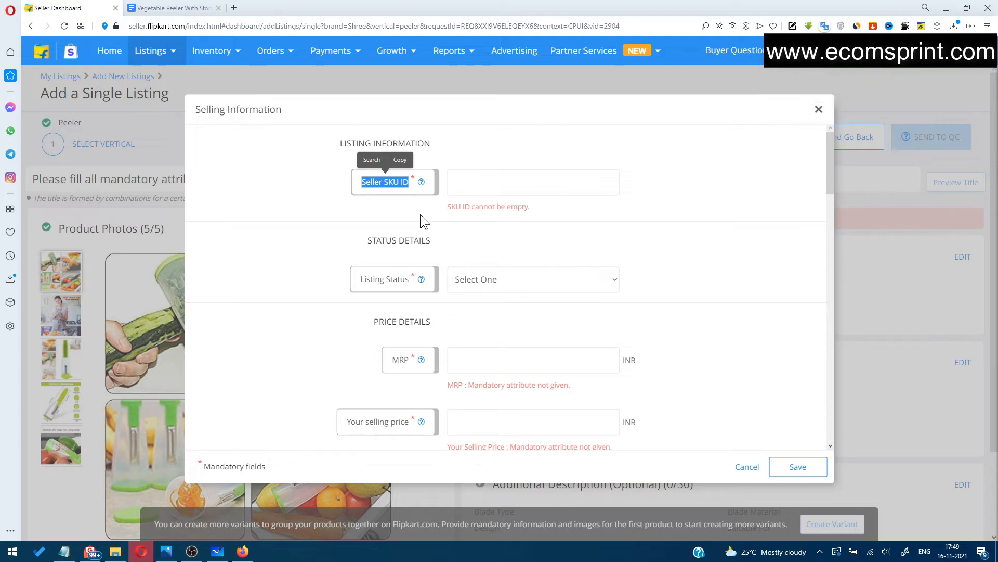
Enter BRAND_PEELER_GREEN_SMALL as the seller SKU ID and replace it with BRAND_SPEELER_STORAGE_GREEN_SMALL_x1.
click(471, 191)
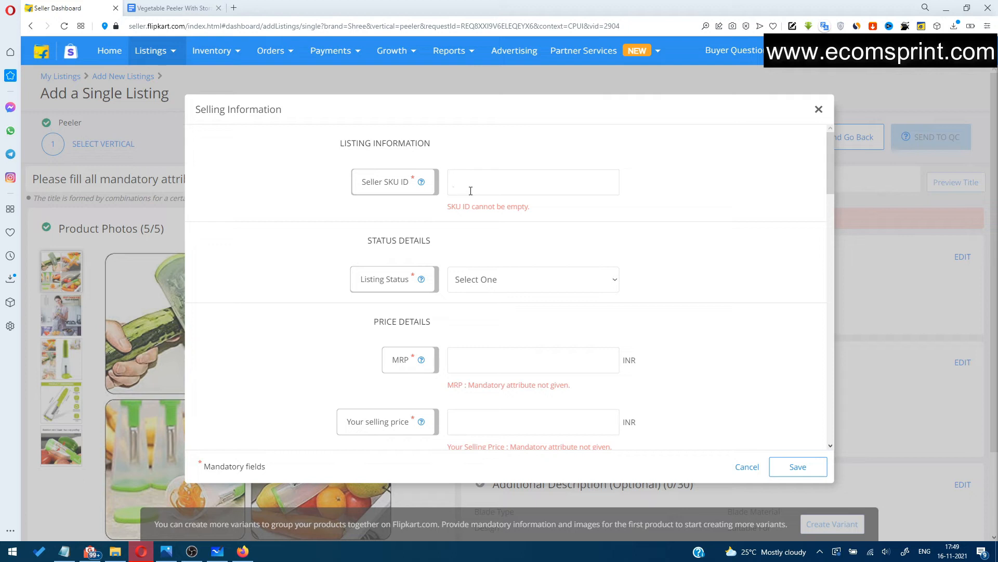
text(BRAND)
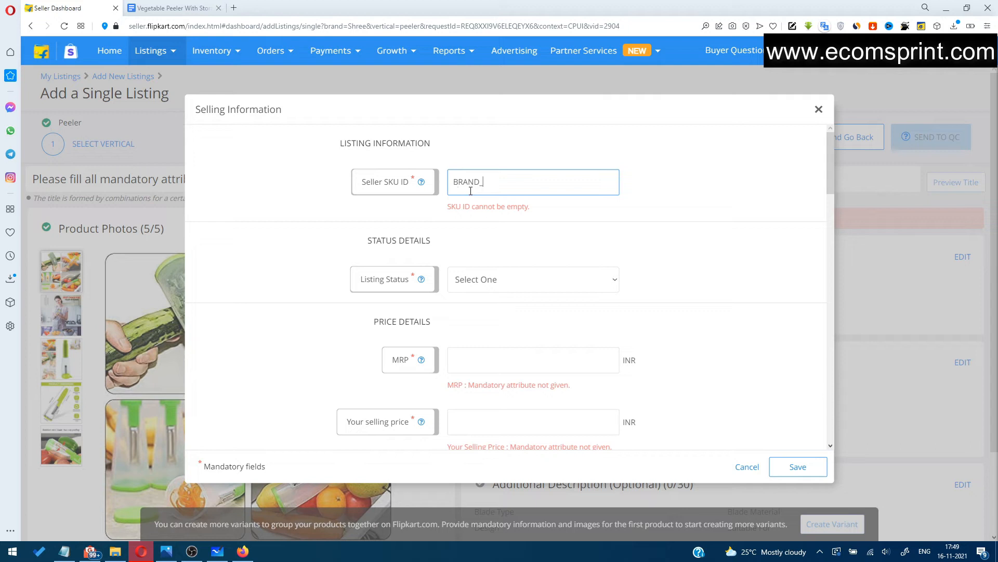
text(_PEELER_)
text(GREEN_SMALL)
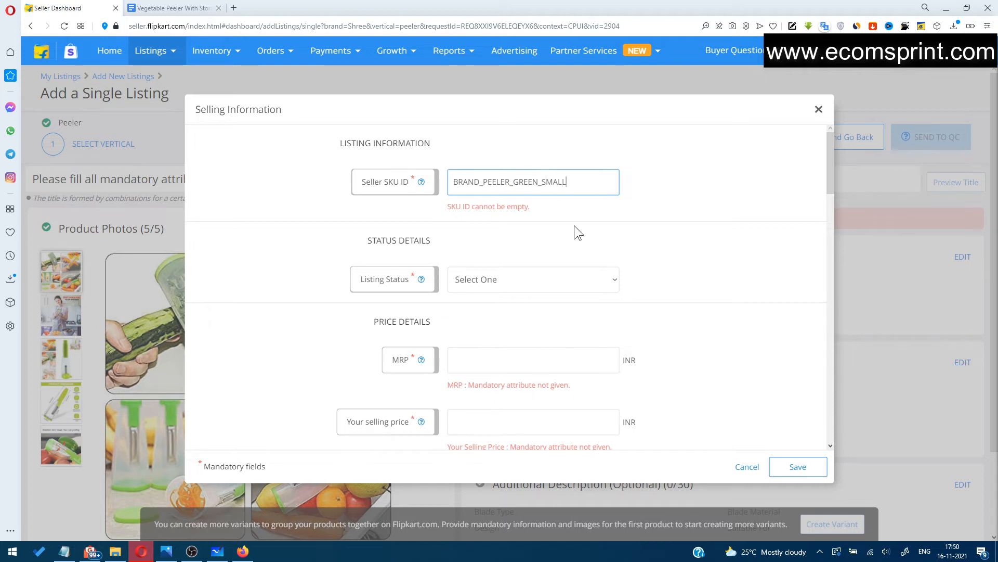
key(ctrl+a)
key(ctrl+v)
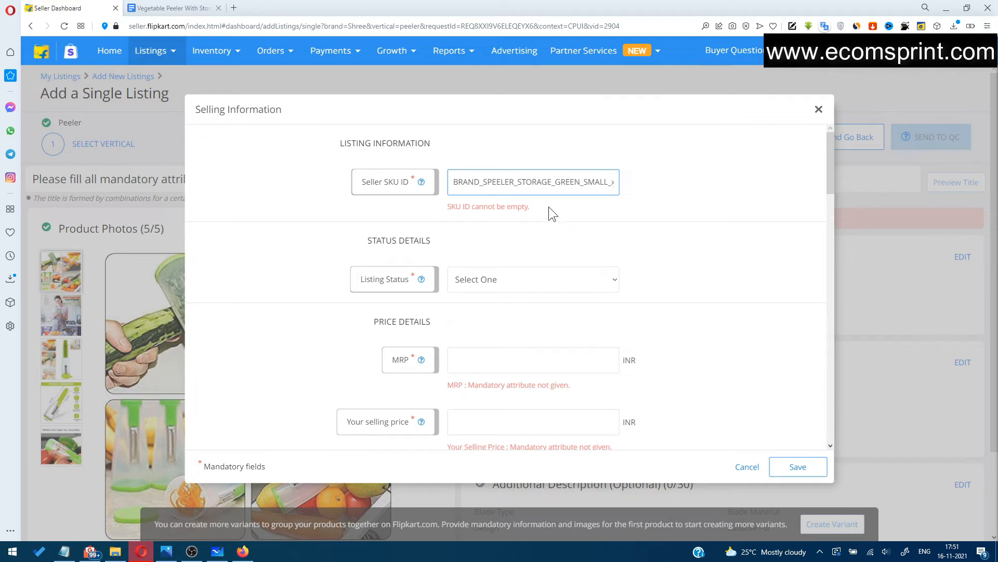
Examine the parts of the seller SKU ID, from the storage, colour and size words to the quantity suffix.
key(ctrl+a)
click(503, 194)
drag(513, 182, 609, 191)
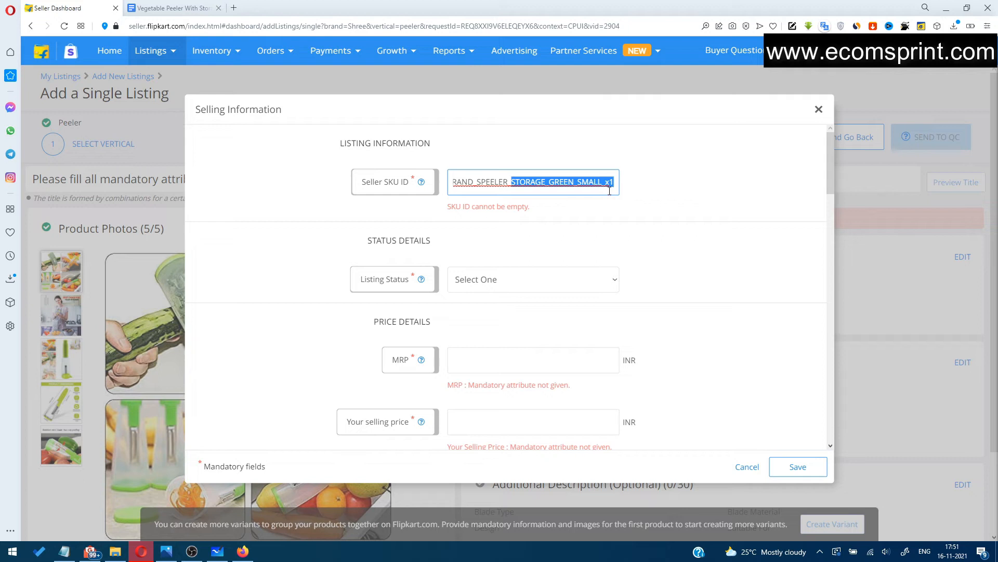
click(616, 180)
drag(616, 182, 612, 185)
click(616, 186)
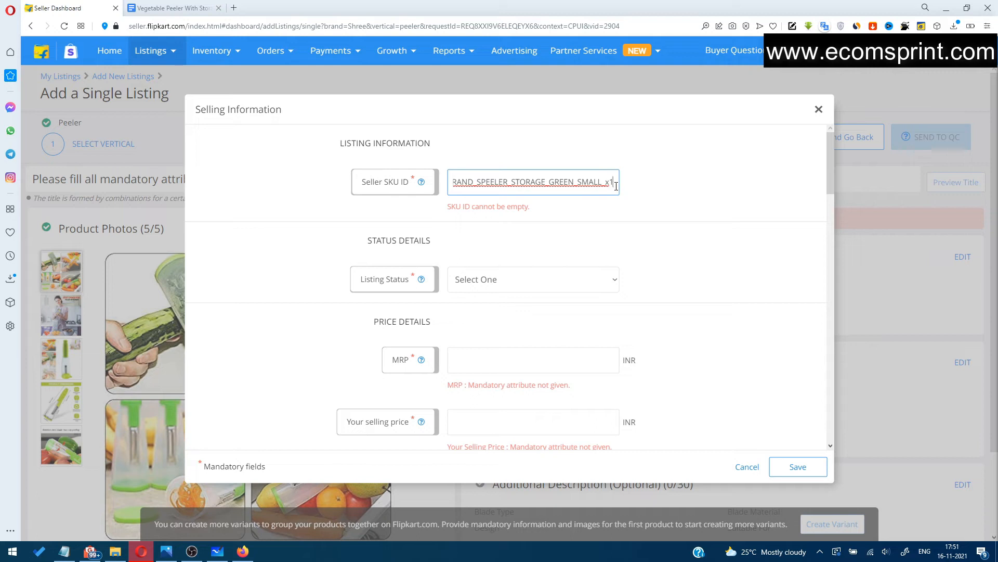
drag(594, 186, 616, 188)
click(616, 185)
click(636, 218)
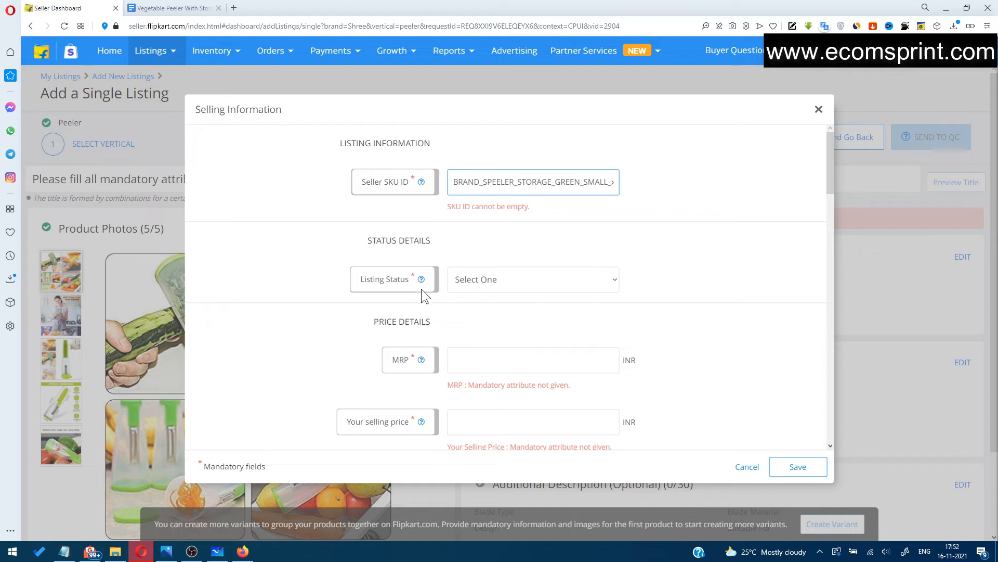
Set the listing status to Active and the price details to an MRP of 250 INR and a selling price of 199 INR.
click(524, 288)
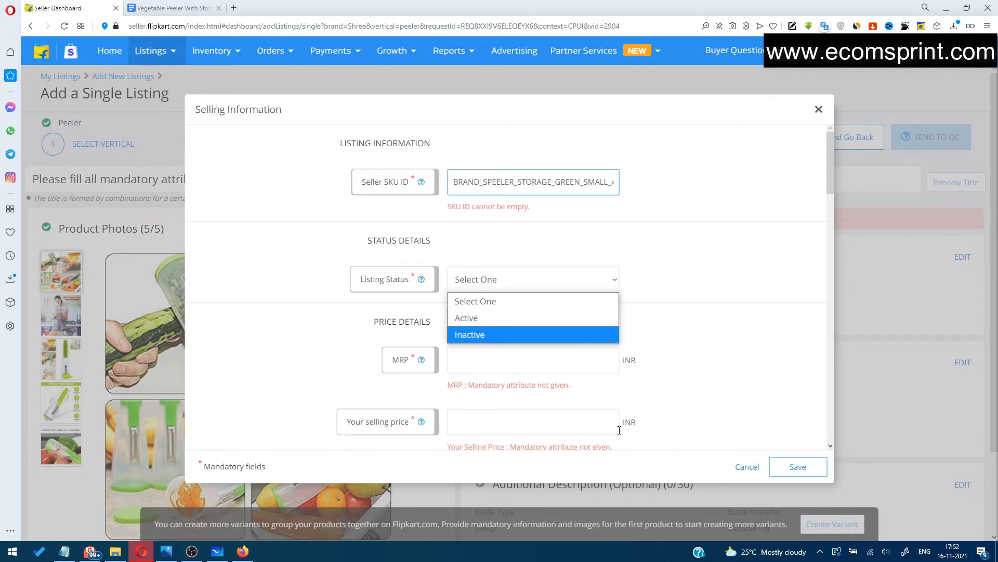
click(568, 320)
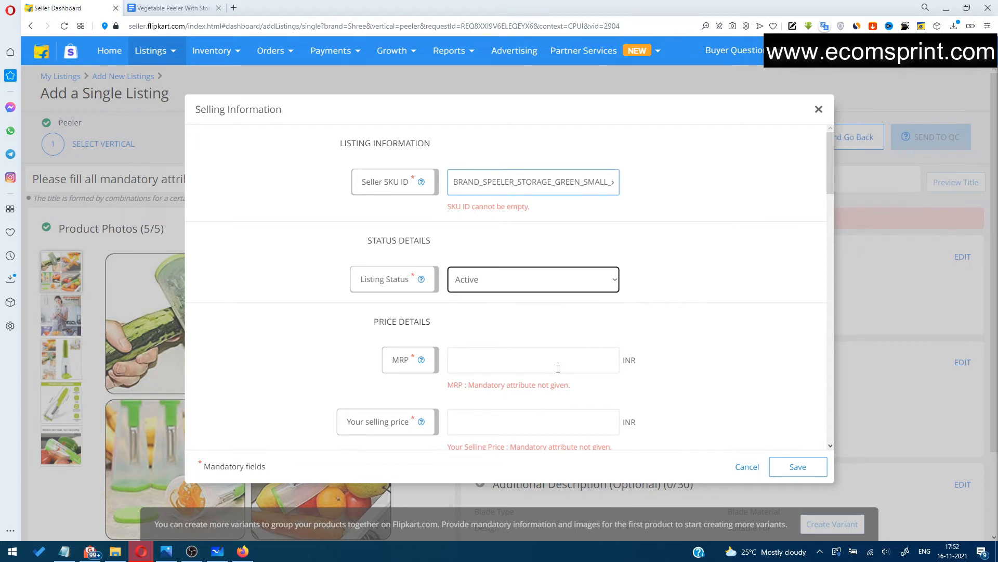
scroll(558, 368, down, 2)
click(547, 280)
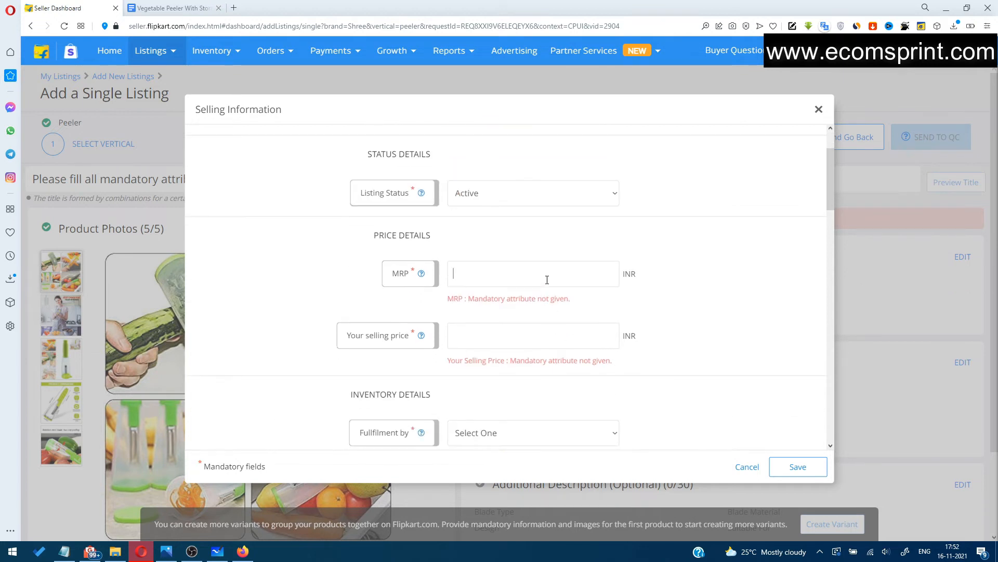
text(250)
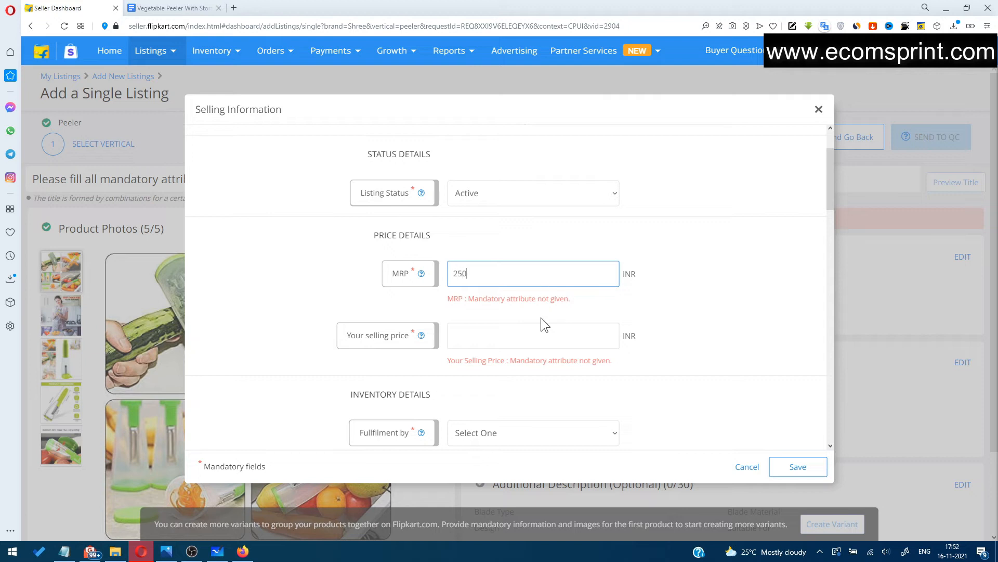
click(529, 340)
text(199)
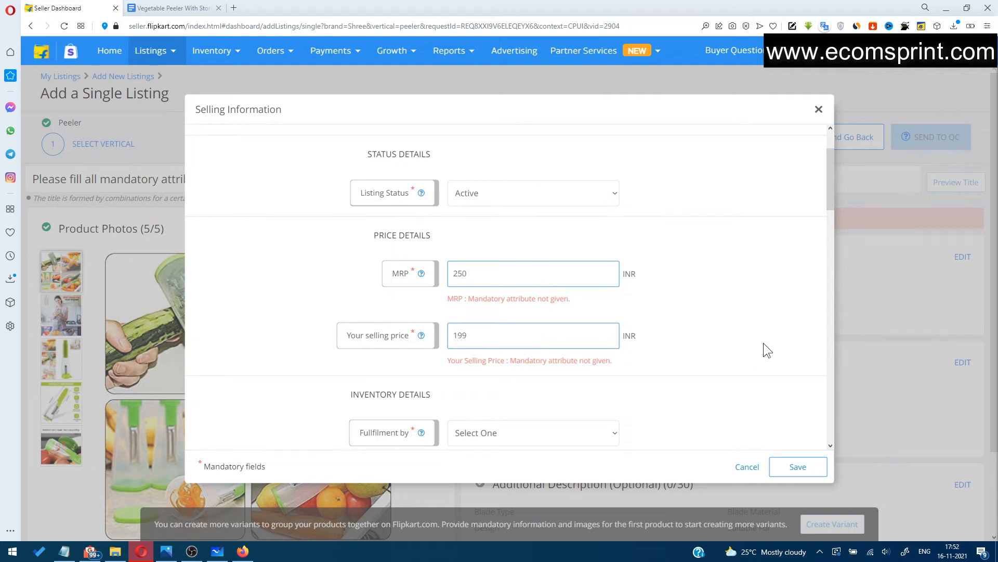
scroll(654, 273, down, 1)
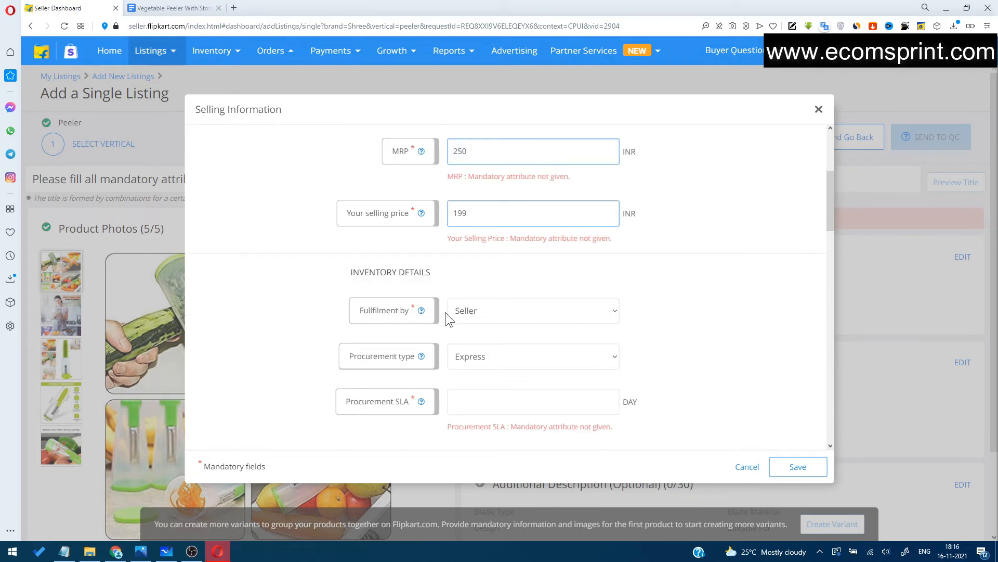
Look over the available options for the fulfilment and procurement type settings in the inventory details.
click(504, 313)
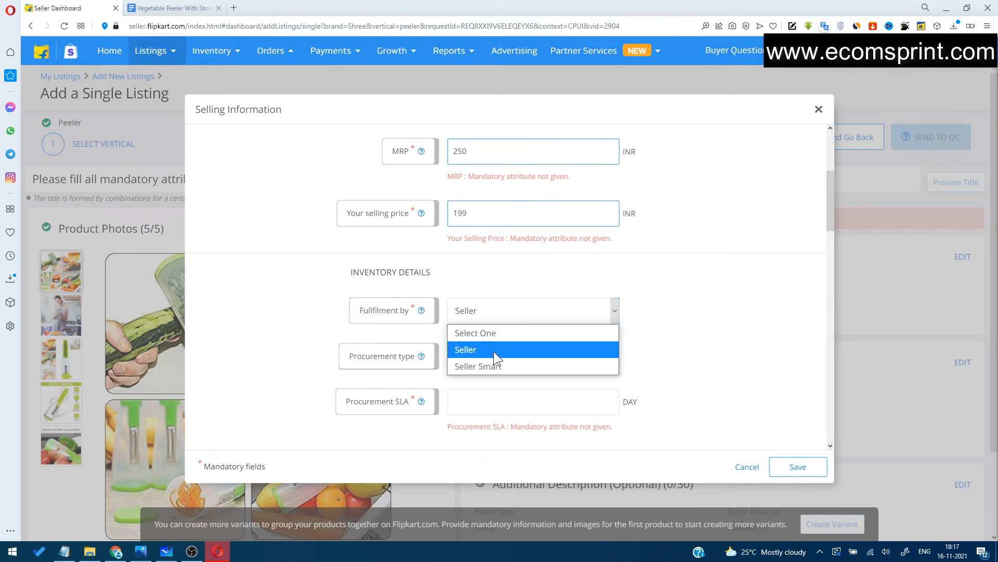
click(636, 341)
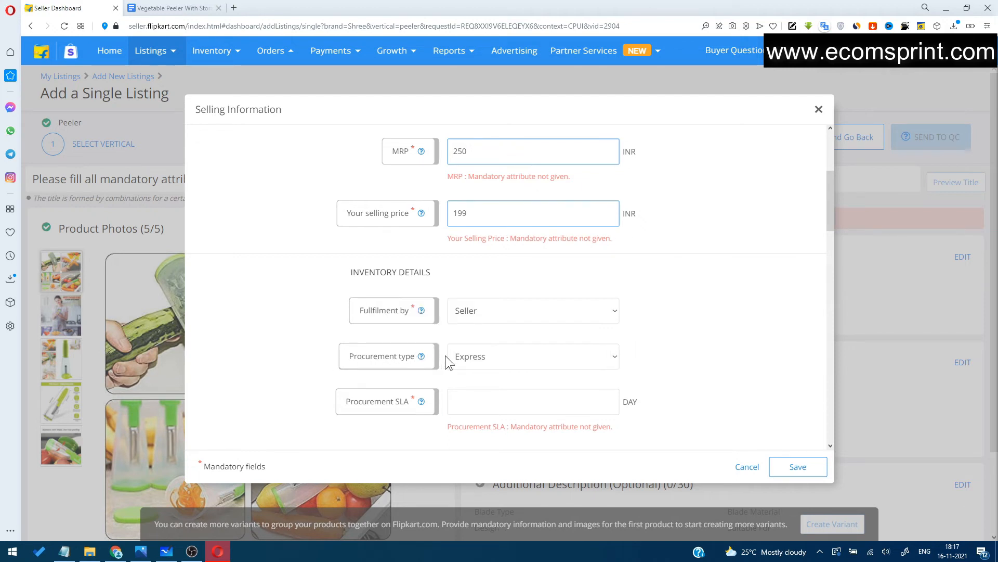
click(467, 356)
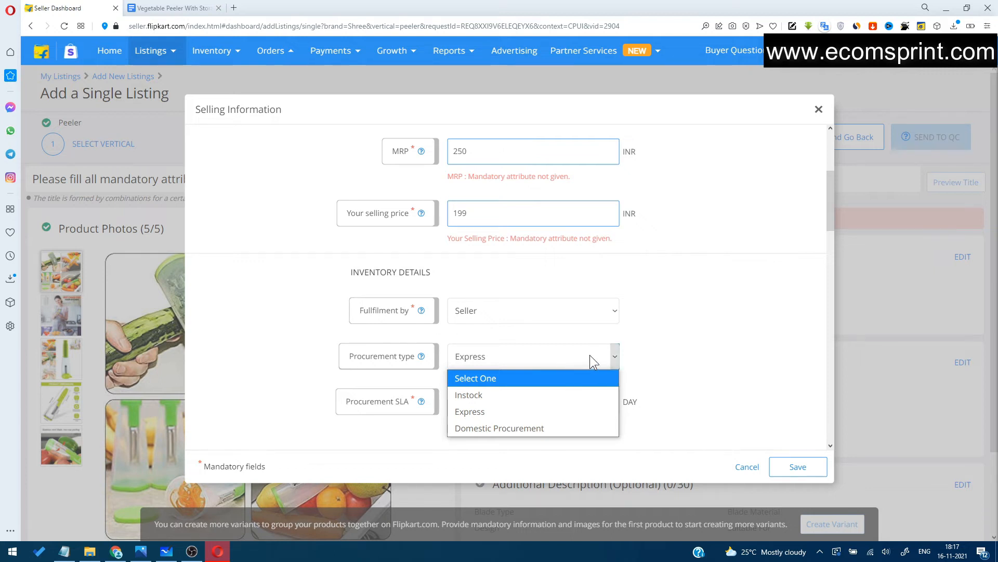
click(666, 363)
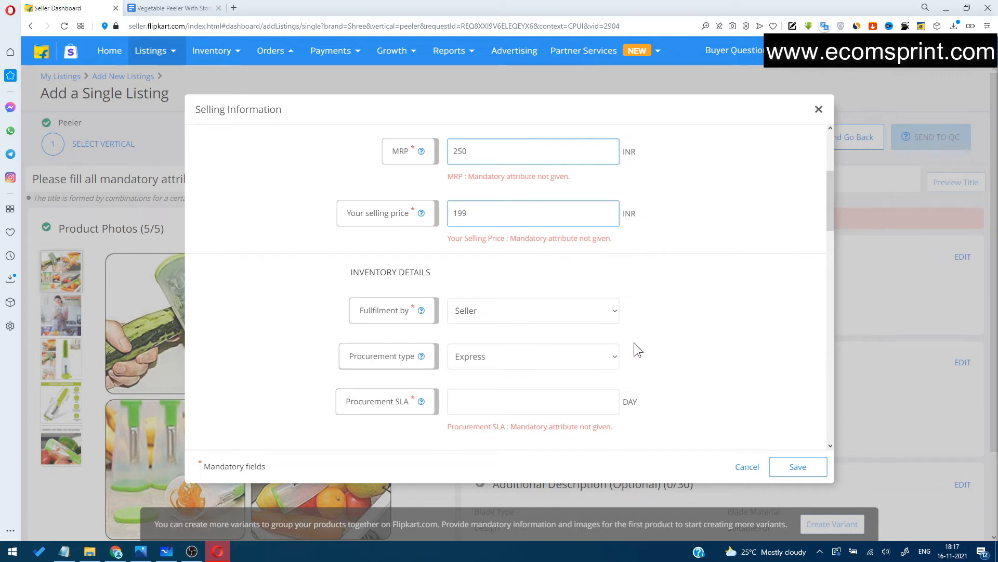
Set the procurement SLA to 1 day and the stock to 20 in the inventory details.
drag(829, 215, 823, 245)
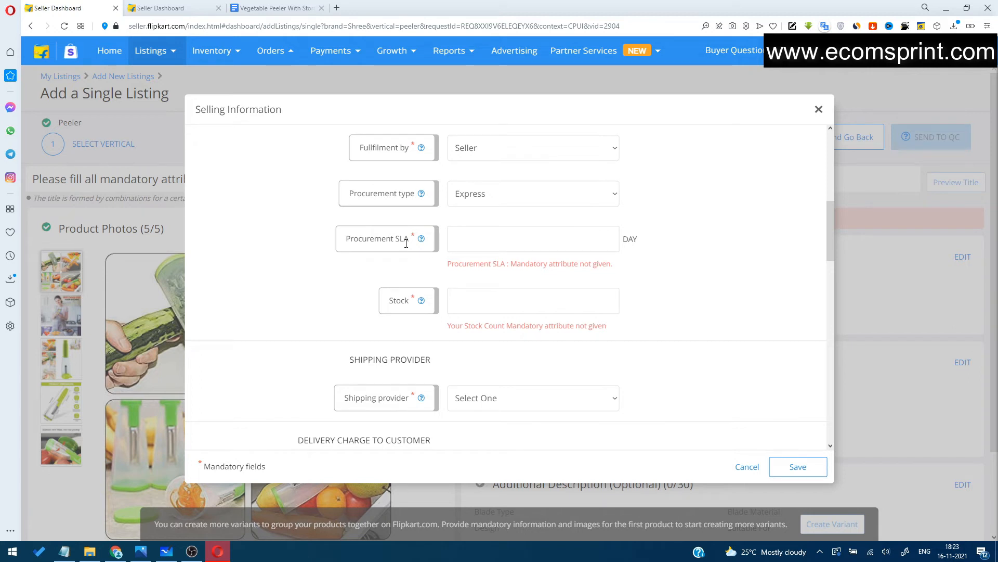
click(465, 245)
text(1)
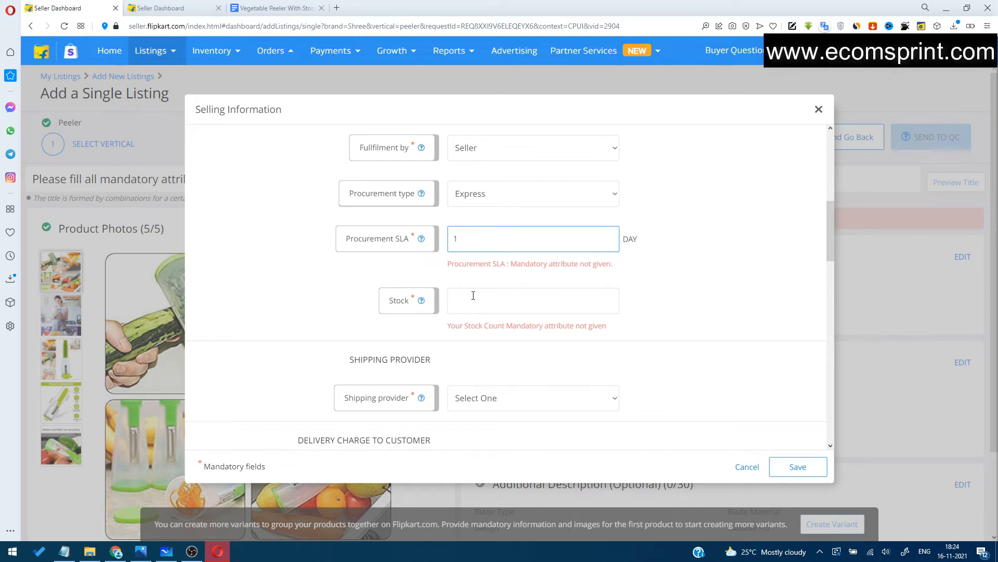
key(Tab)
text(2)
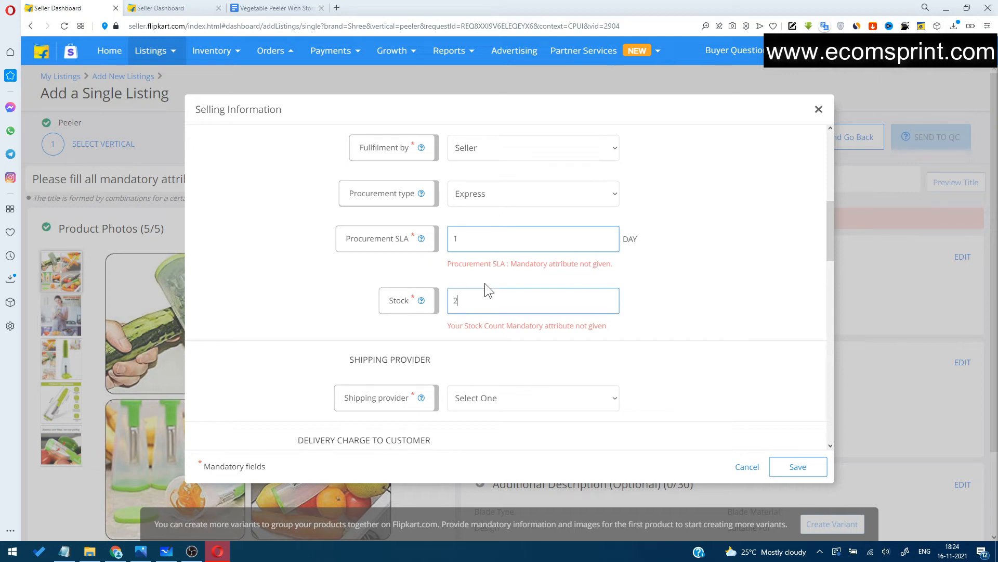
Set the shipping provider to Seller and look over the delivery charge and tax sections that follow.
scroll(716, 312, down, 3)
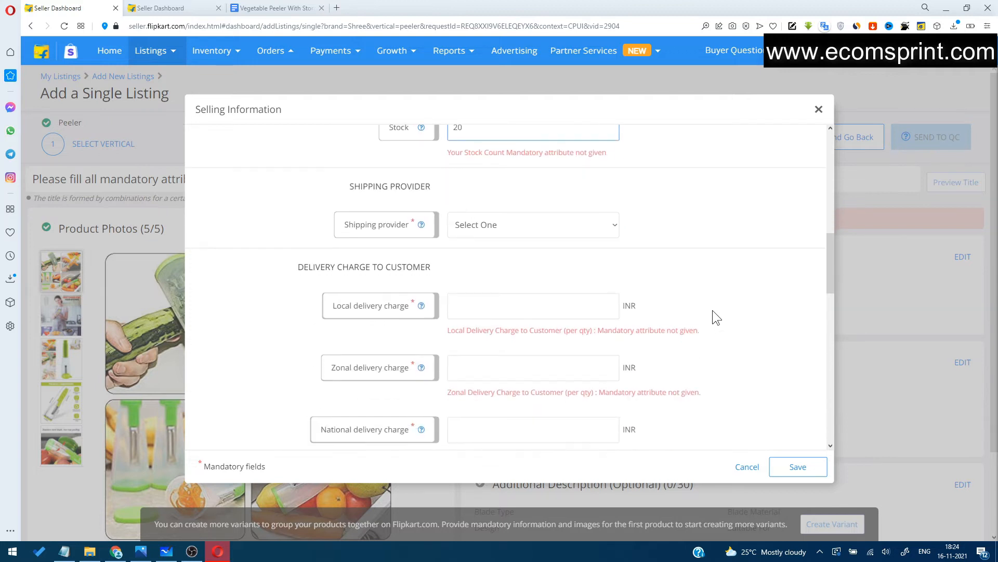
click(511, 232)
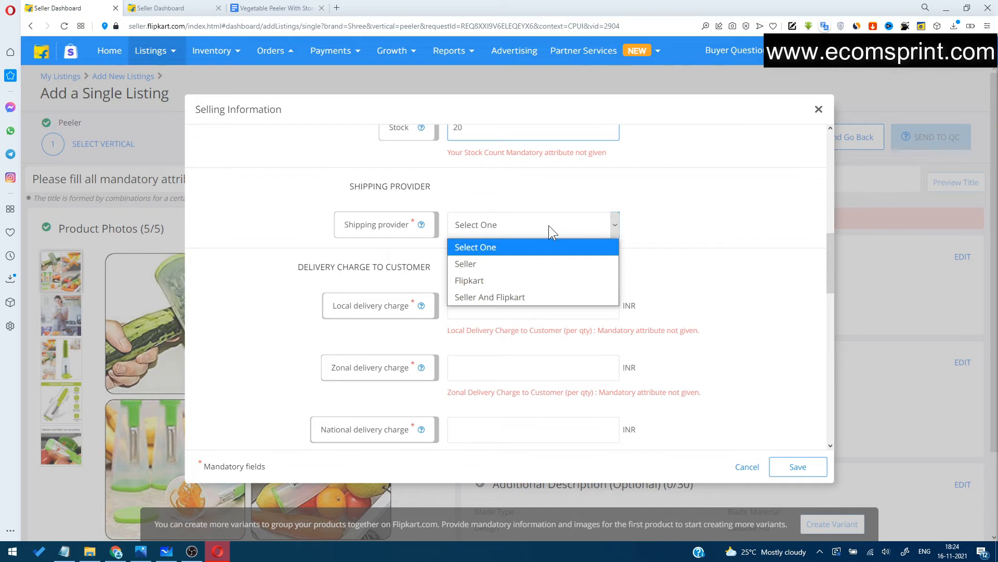
click(479, 264)
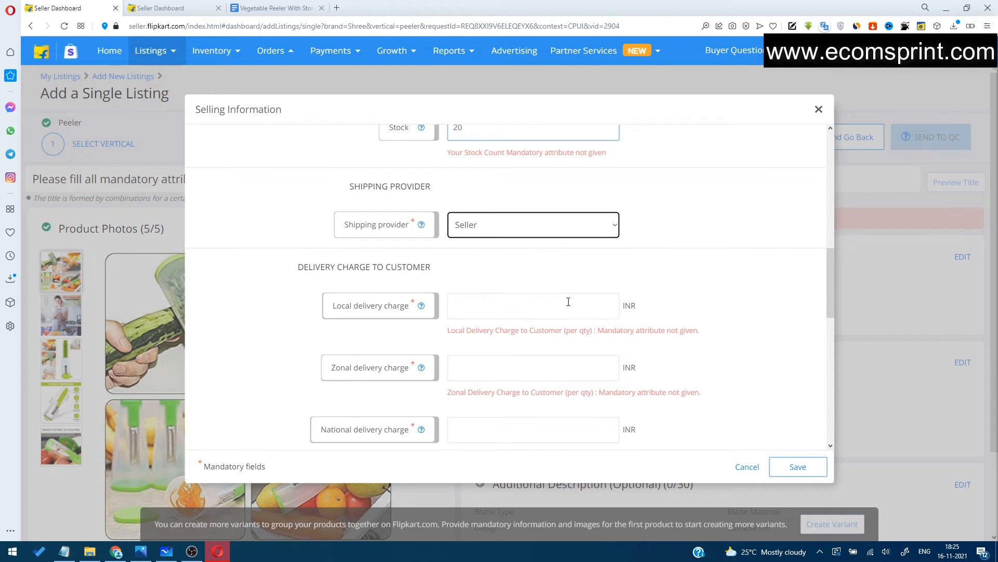
scroll(604, 345, down, 8)
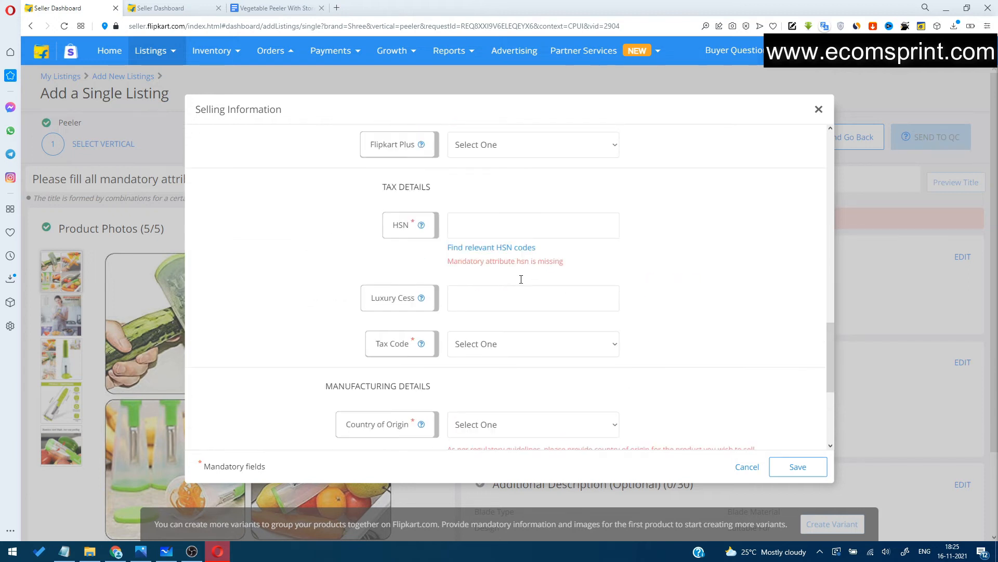
scroll(521, 282, up, 8)
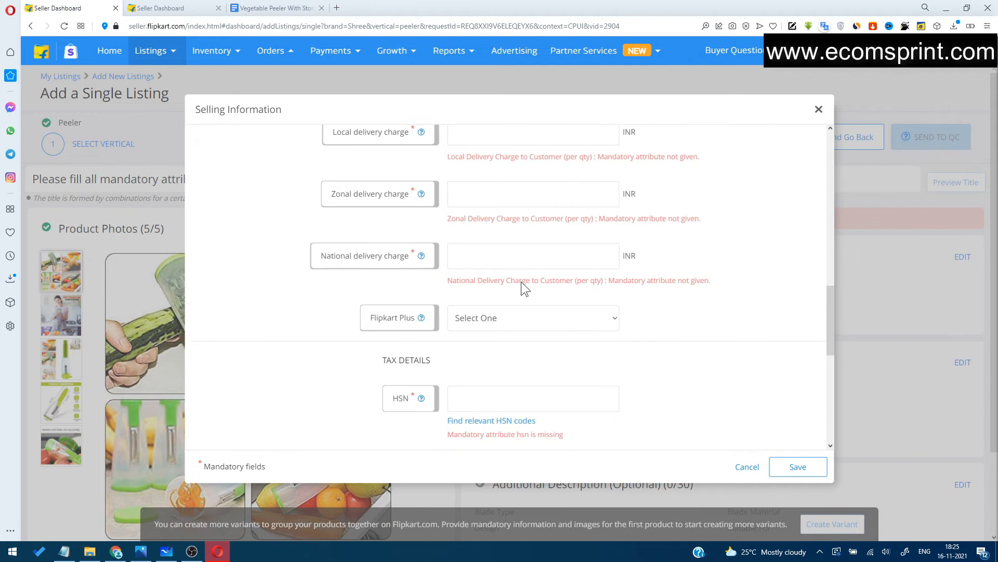
Set the shipping provider to Flipkart and check the packaging details section.
scroll(522, 282, up, 2)
click(530, 313)
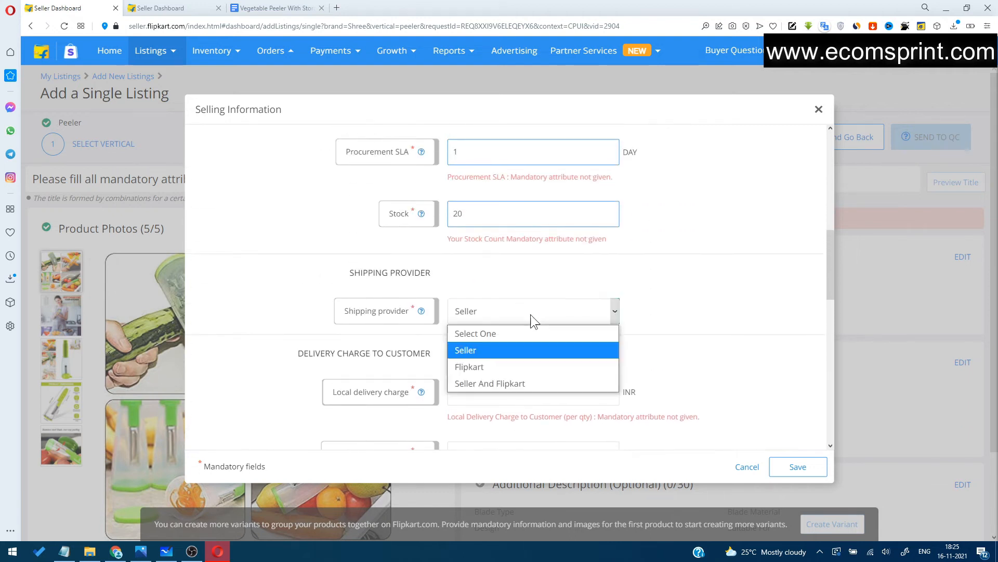
click(521, 365)
scroll(640, 325, down, 5)
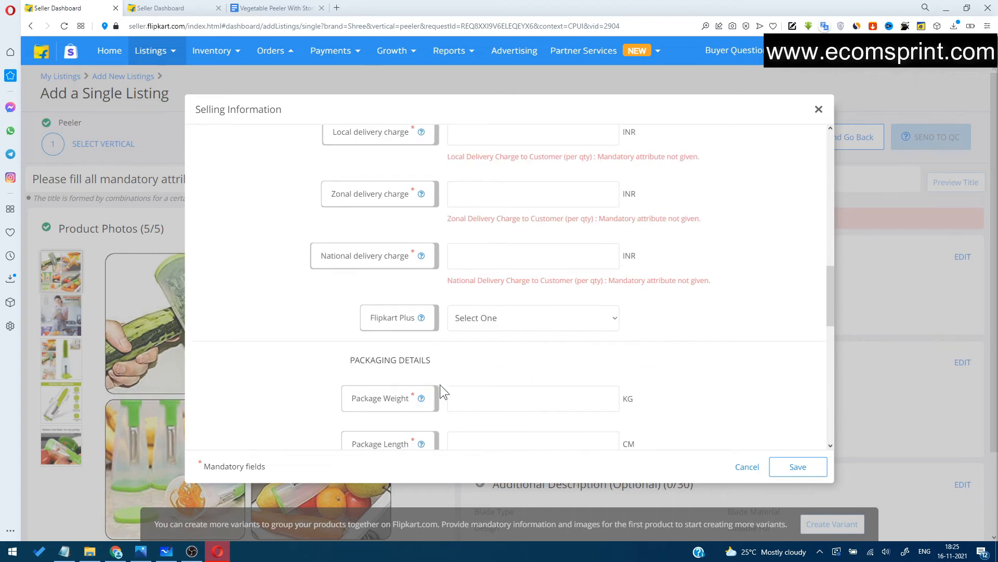
scroll(482, 374, up, 5)
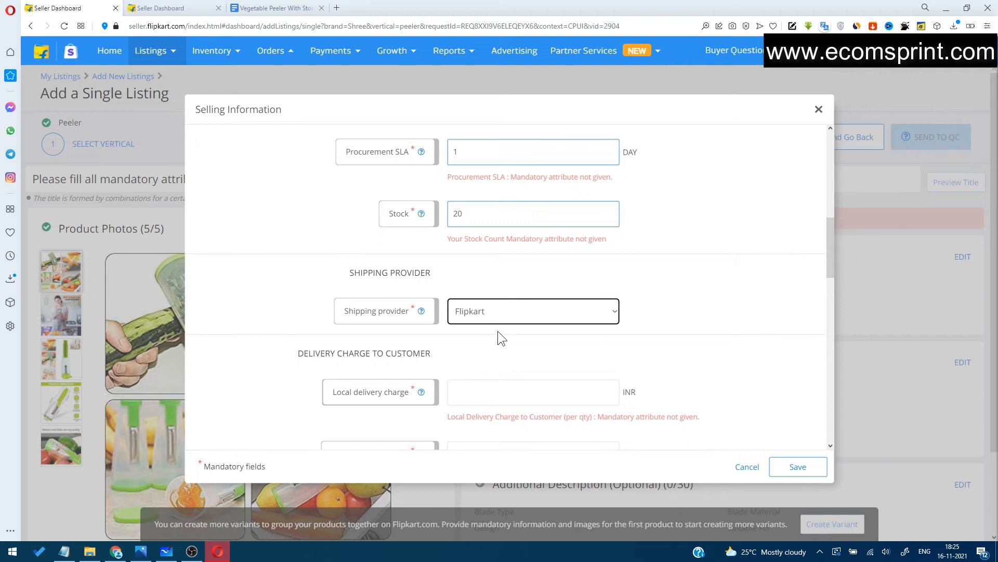
Examine the selling price together with the customer delivery charge fields and the packaging fields.
drag(829, 255, 825, 297)
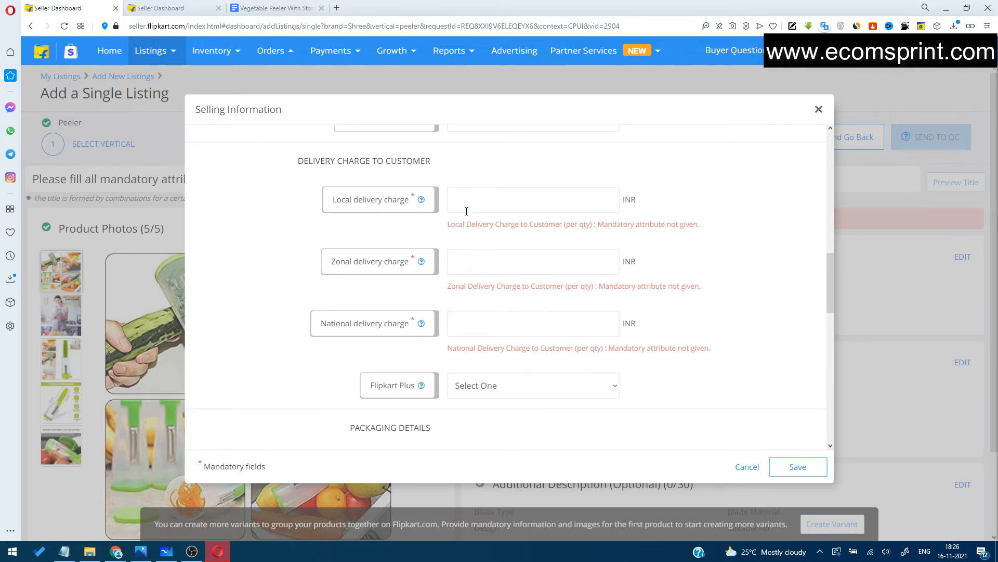
scroll(467, 210, up, 6)
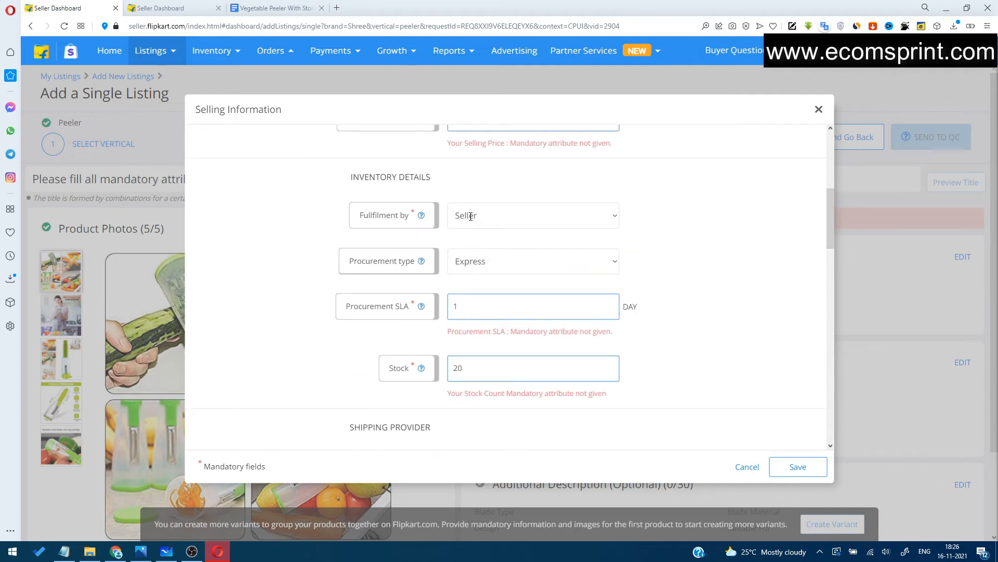
drag(469, 205, 451, 217)
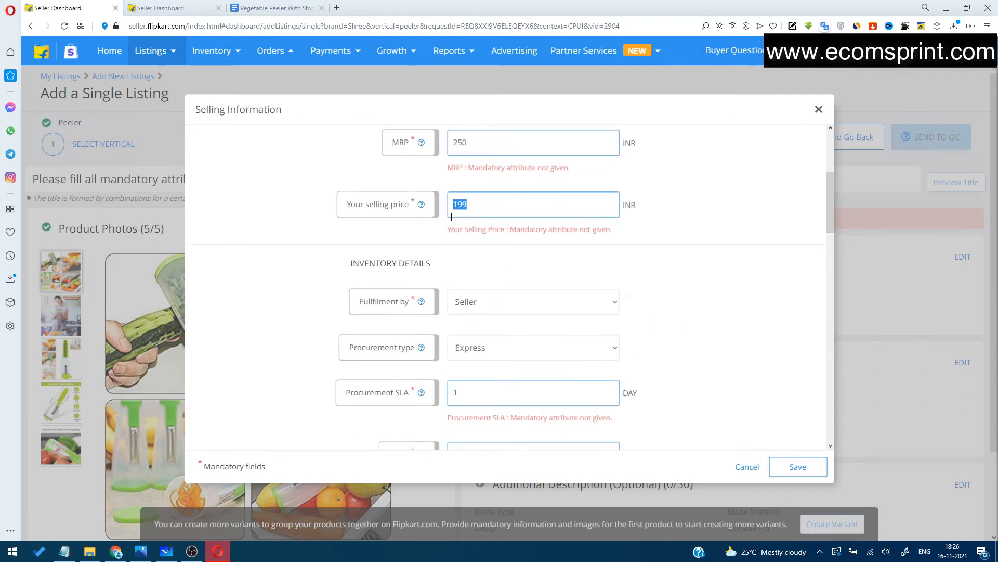
click(666, 257)
scroll(663, 259, down, 7)
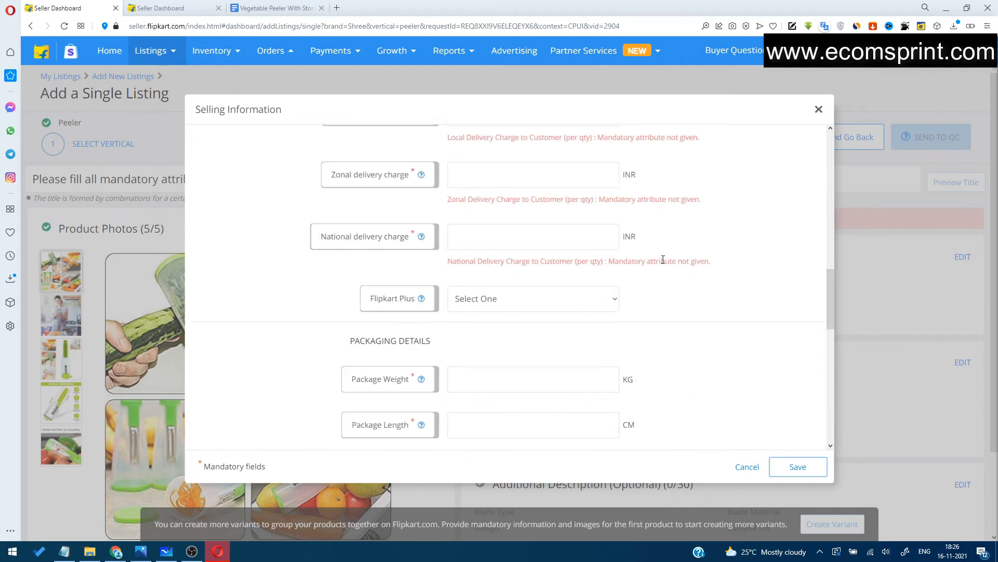
scroll(661, 260, down, 3)
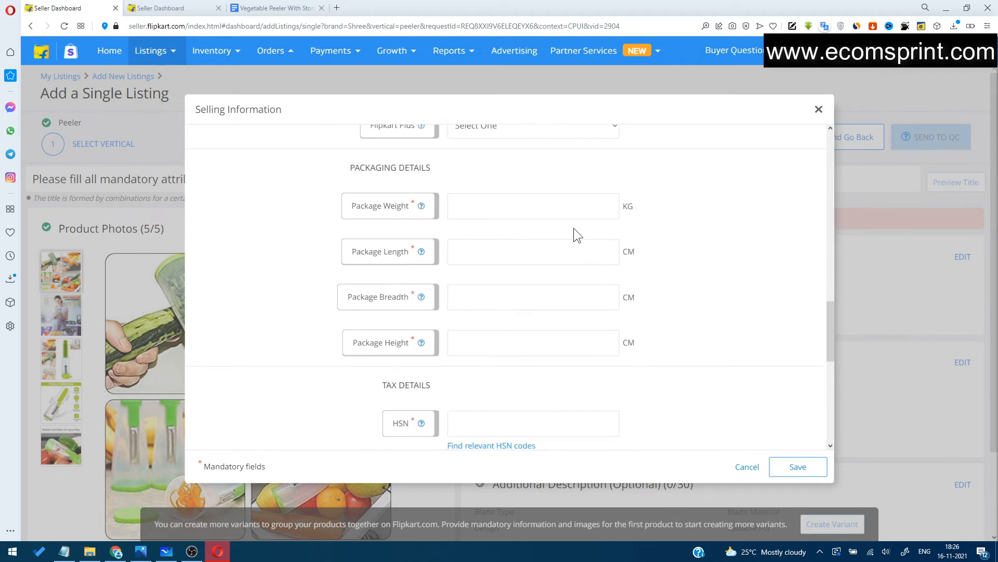
scroll(572, 214, up, 5)
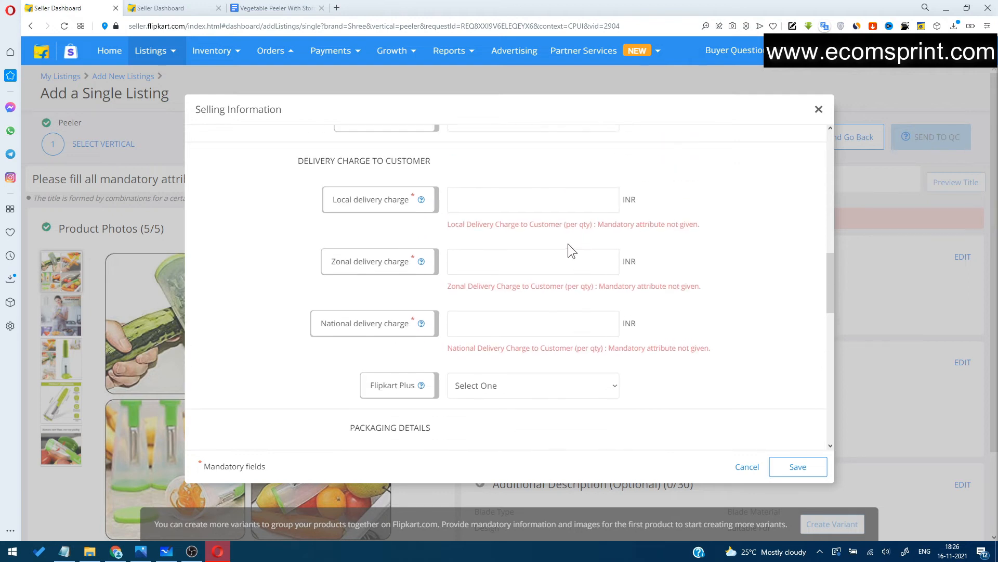
Enter a local delivery charge of 30 INR and a zonal delivery charge of 40 INR.
click(477, 194)
text(30)
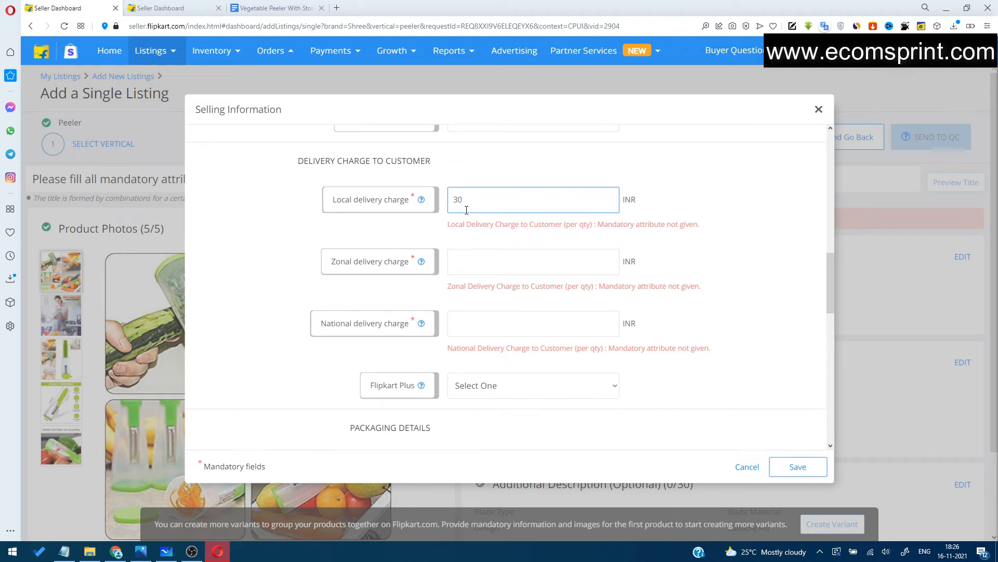
drag(463, 201, 448, 204)
click(492, 268)
text(40)
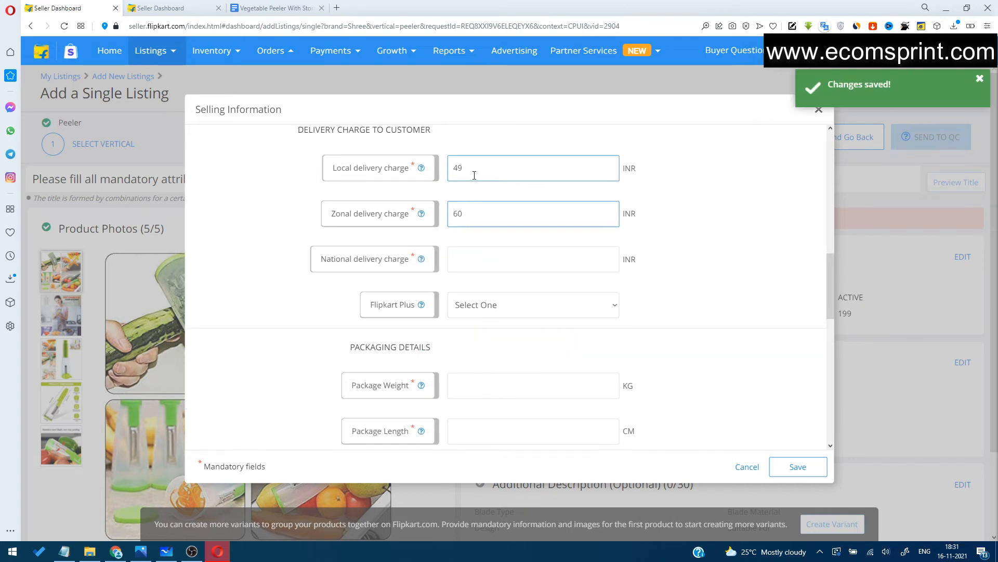
Set the local, zonal and national delivery charges to 40 INR each.
drag(474, 169, 447, 170)
text(4)
text(040)
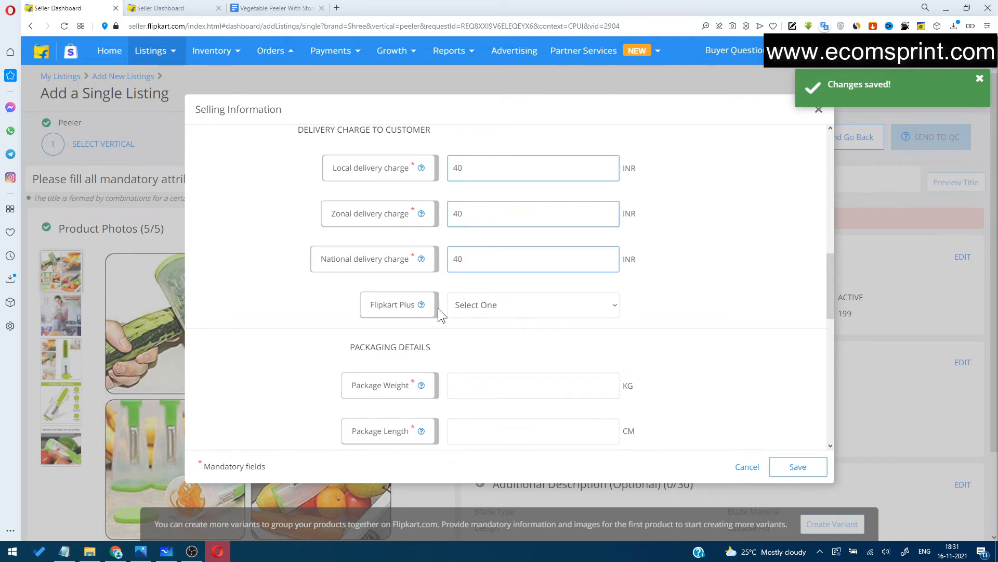
Set Flipkart Plus to Non Plus Listing and look at its alternative options.
mouse_move(417, 310)
click(489, 308)
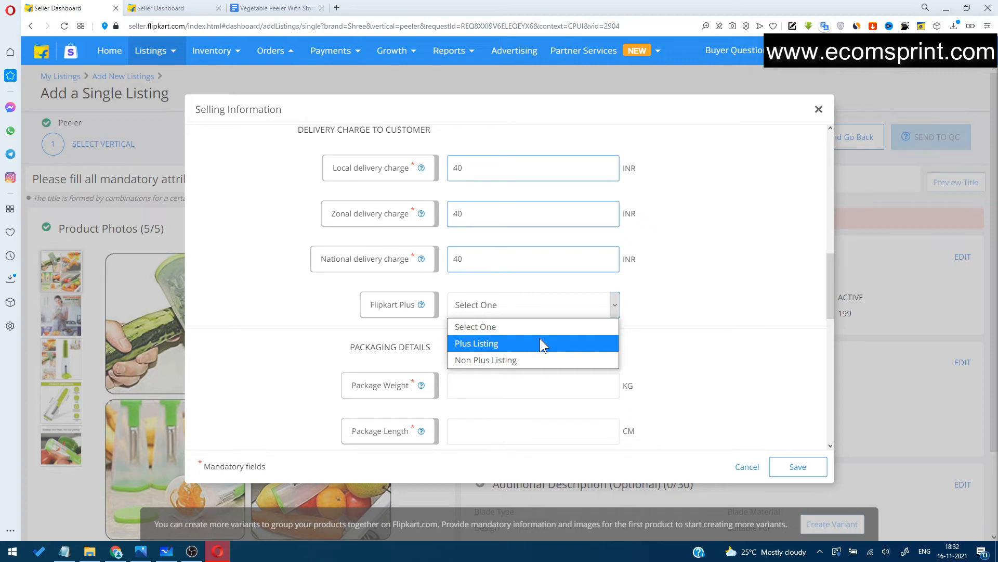
click(544, 356)
click(696, 306)
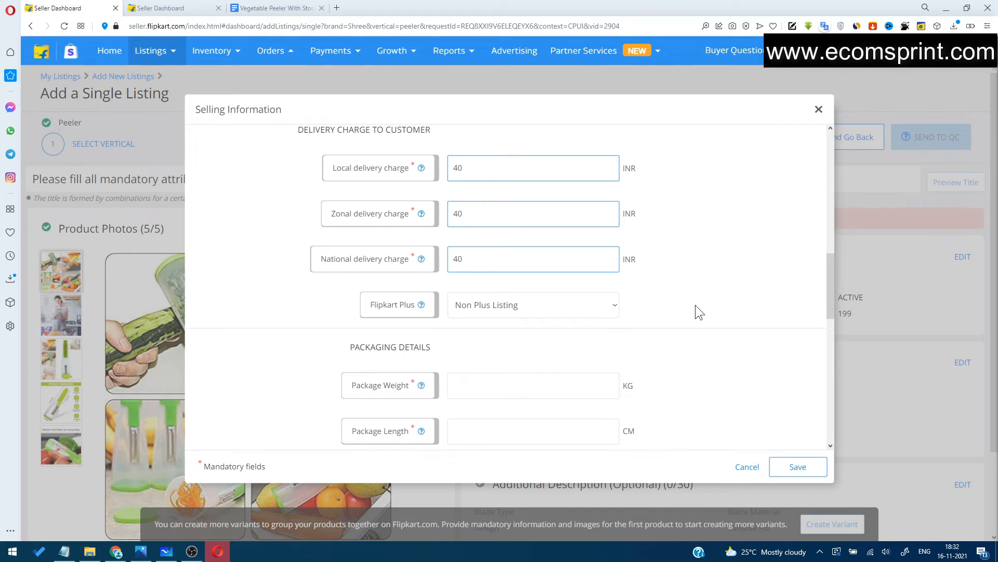
click(539, 306)
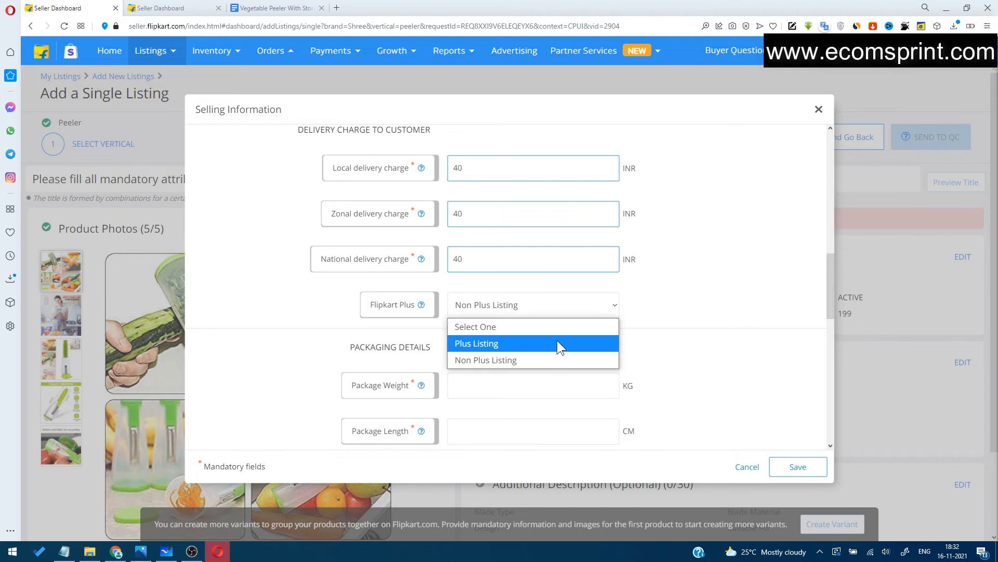
scroll(566, 348, up, 1)
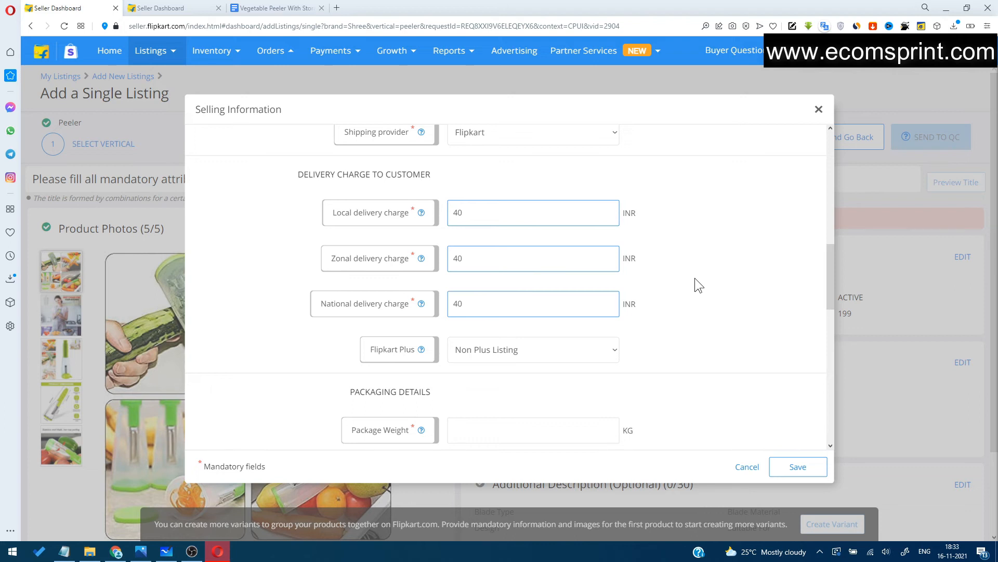
Set the local, zonal and national delivery charges to 0 INR and Flipkart Plus to Plus Listing.
drag(482, 219, 404, 215)
text(0)
key(Tab)
text(0)
key(Tab)
text(0)
click(492, 350)
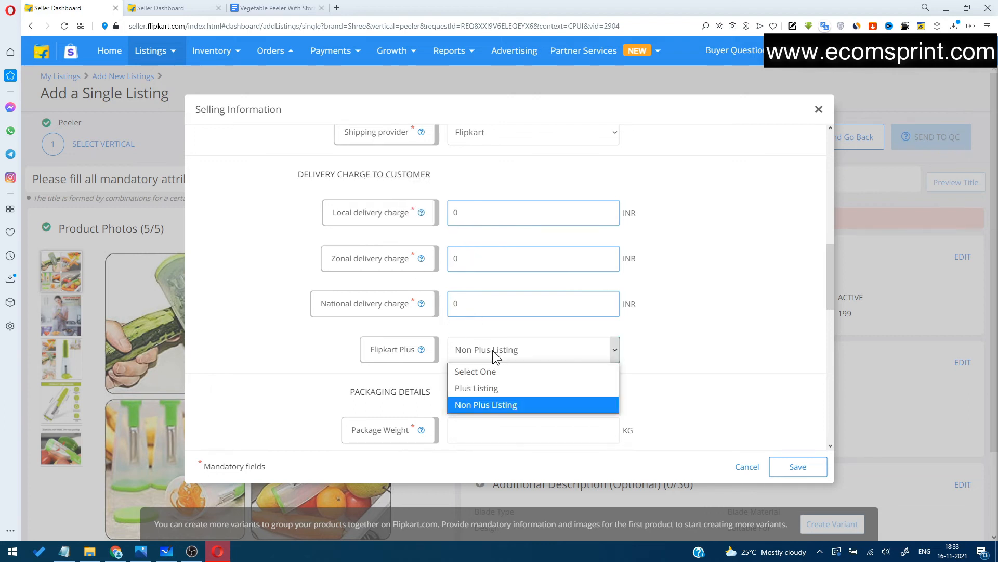
click(497, 388)
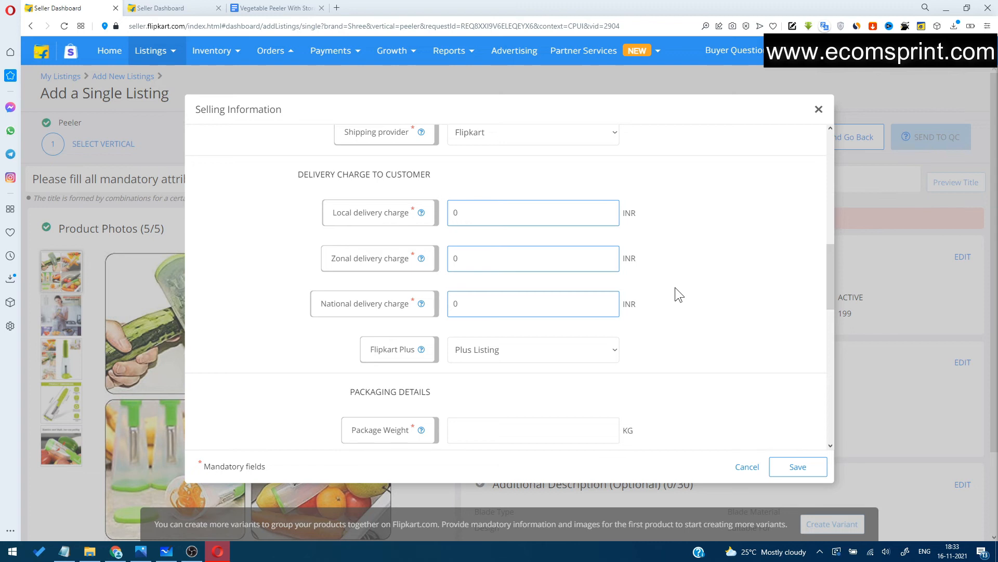
Set the package weight to 0.1 kg and highlight the Packaging Details heading.
scroll(675, 287, down, 5)
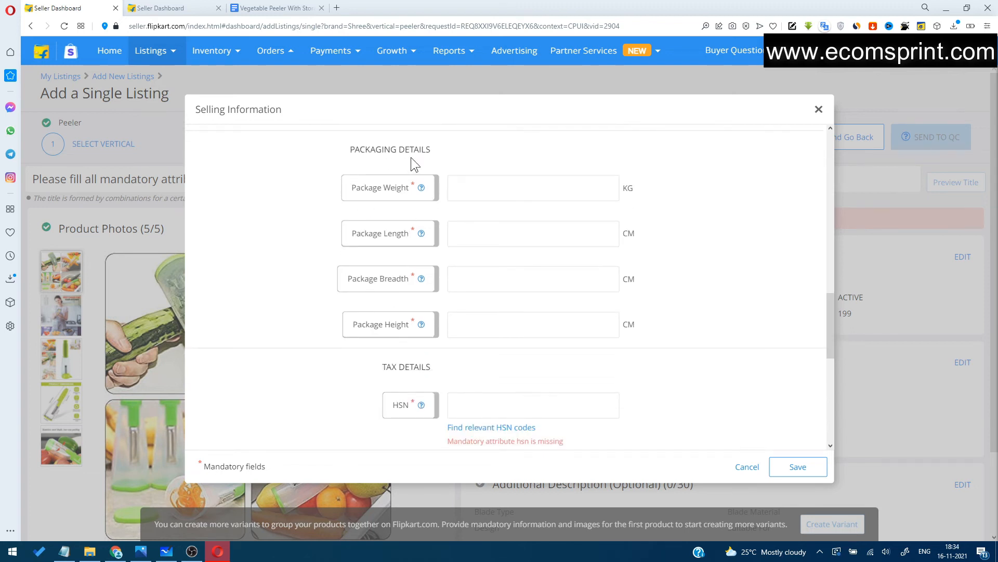
click(470, 191)
text(0.1)
drag(355, 157, 473, 159)
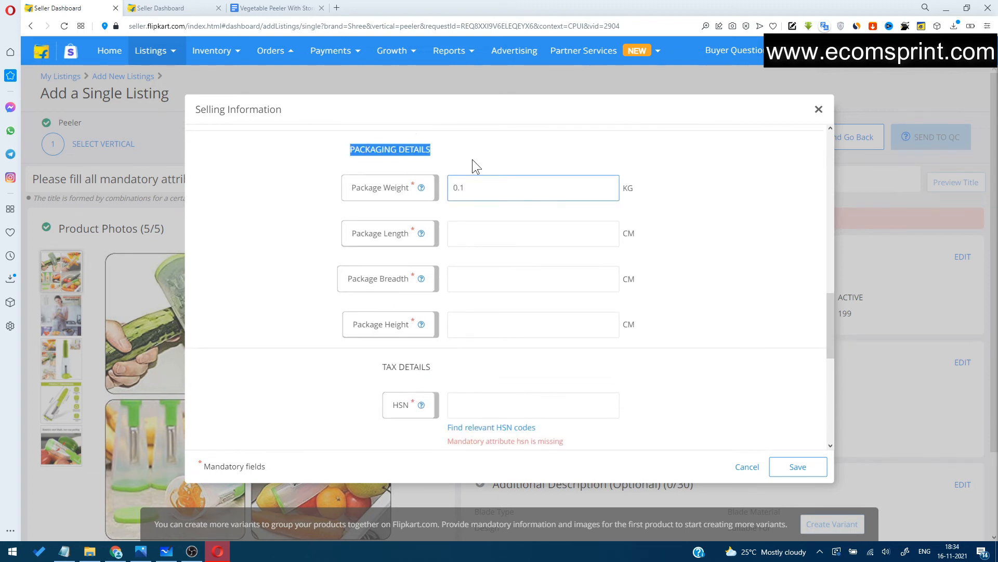
click(461, 157)
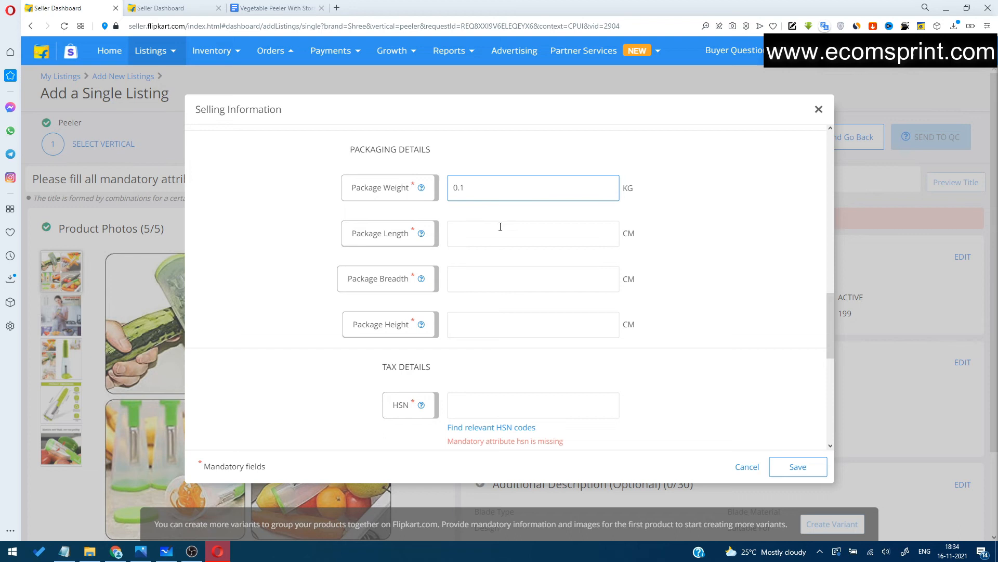
Set the package length to 12 cm, the breadth to 6 cm and the height to 6 cm.
text(12)
click(489, 283)
text(6)
click(500, 327)
text(6)
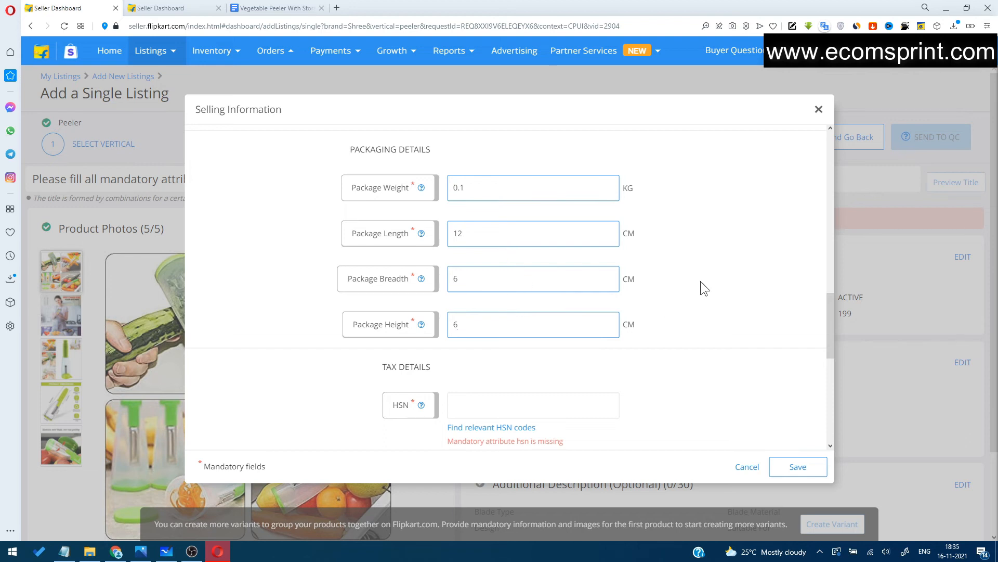
drag(829, 308, 832, 353)
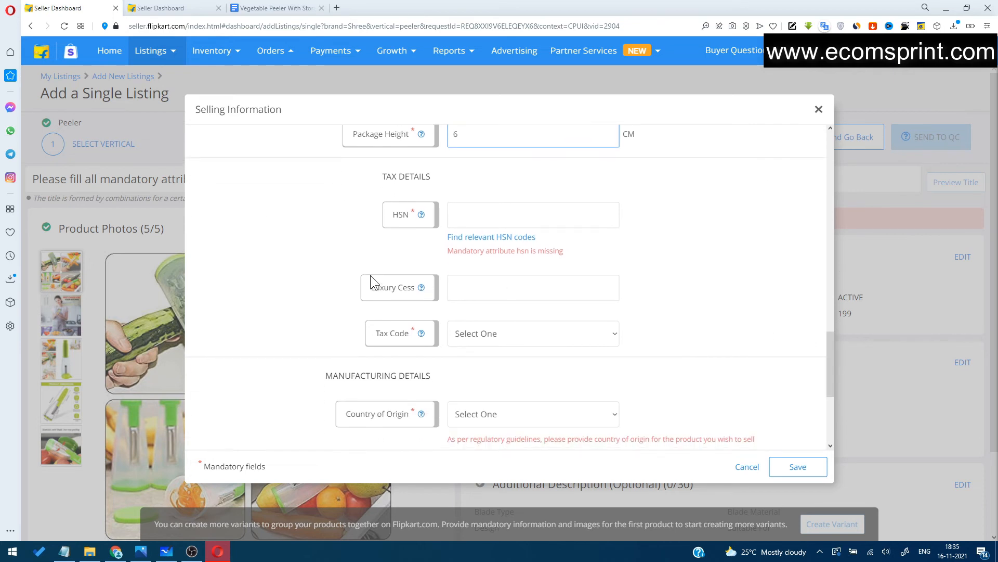
Compare the relevant HSN codes with code 3924 in the plastic kitchenware search results, and choose 39241010 as the HSN.
click(487, 238)
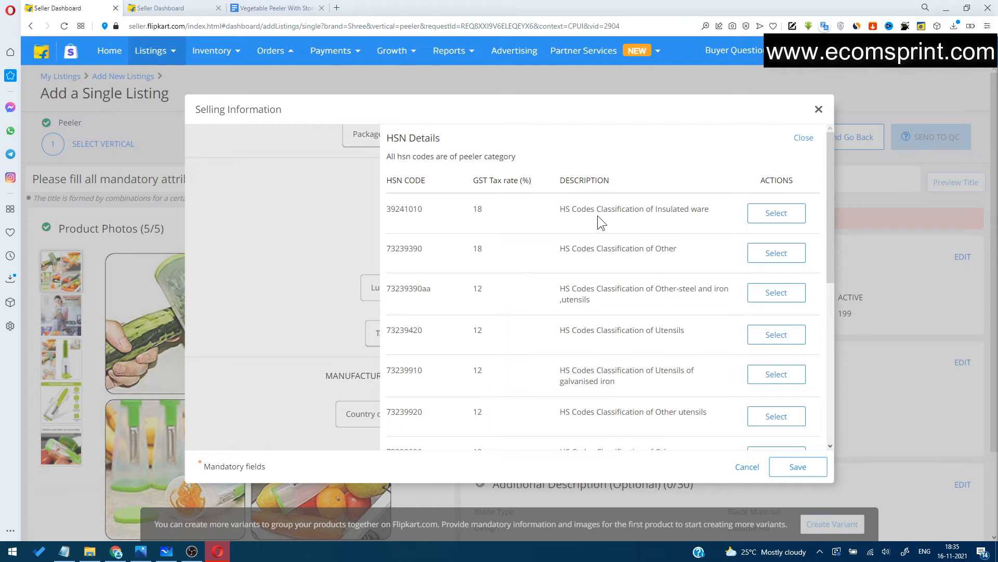
scroll(650, 332, down, 5)
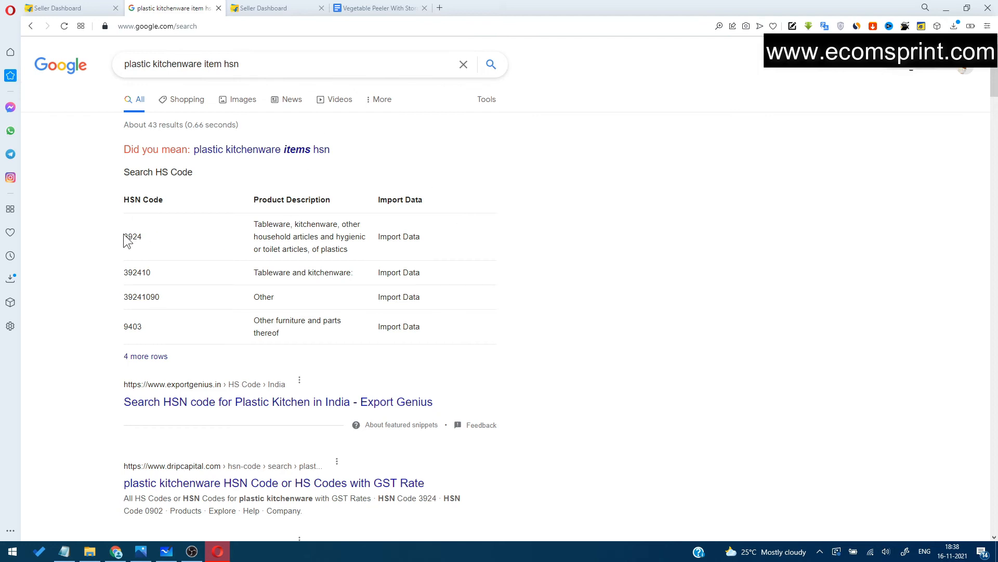
drag(123, 233, 142, 237)
click(105, 242)
double_click(131, 237)
click(60, 8)
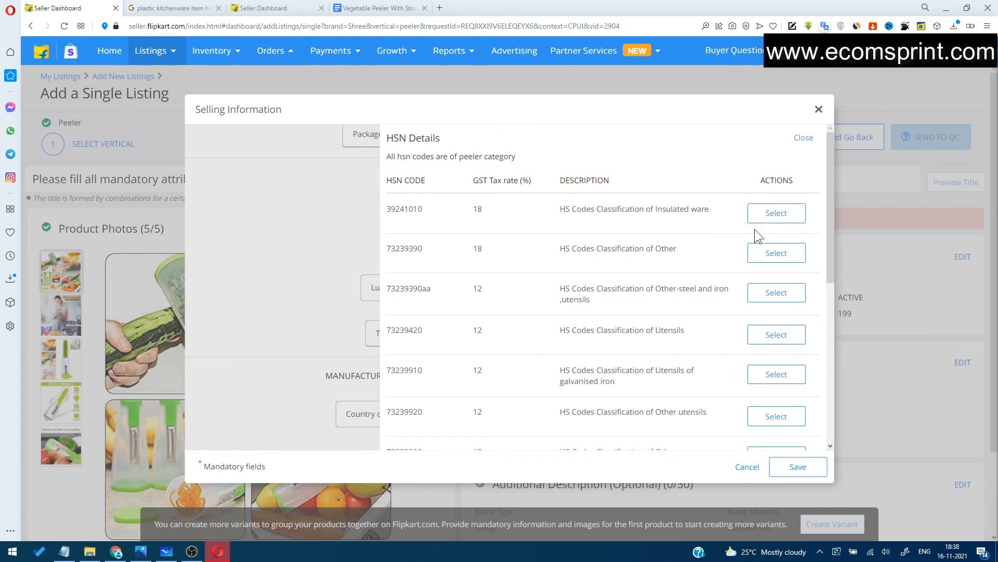
click(777, 214)
Set the Country of Origin to India and the Manufacturer Details to "Shree Kitchenware, Surat".
scroll(617, 339, down, 2)
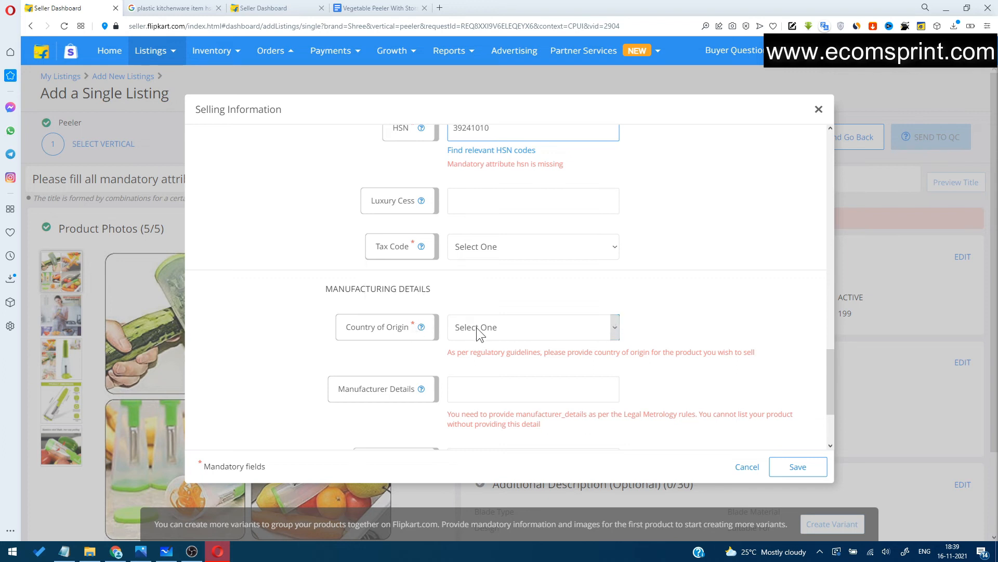
click(517, 323)
text(india)
key(Return)
scroll(668, 336, down, 1)
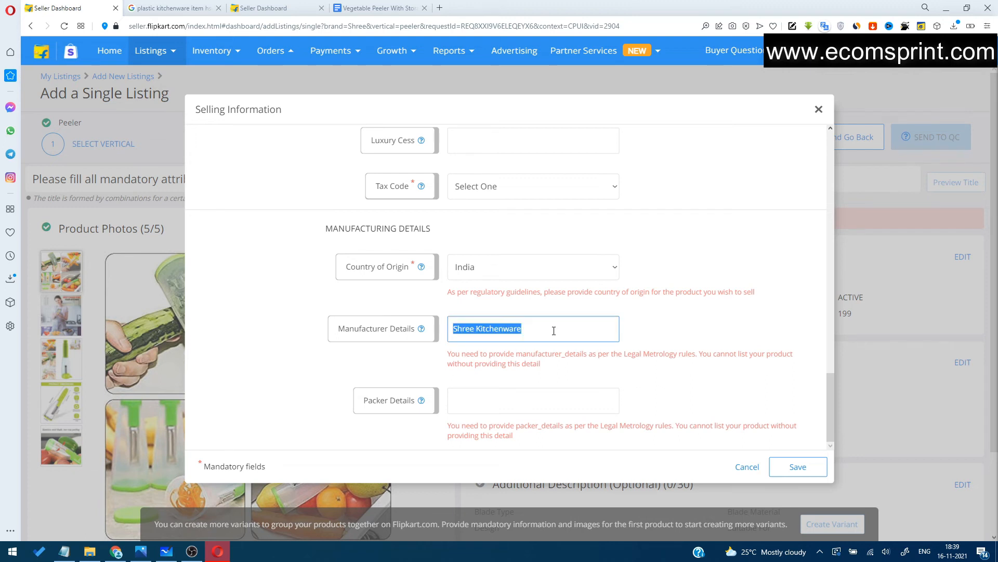
click(553, 331)
text(, Surat)
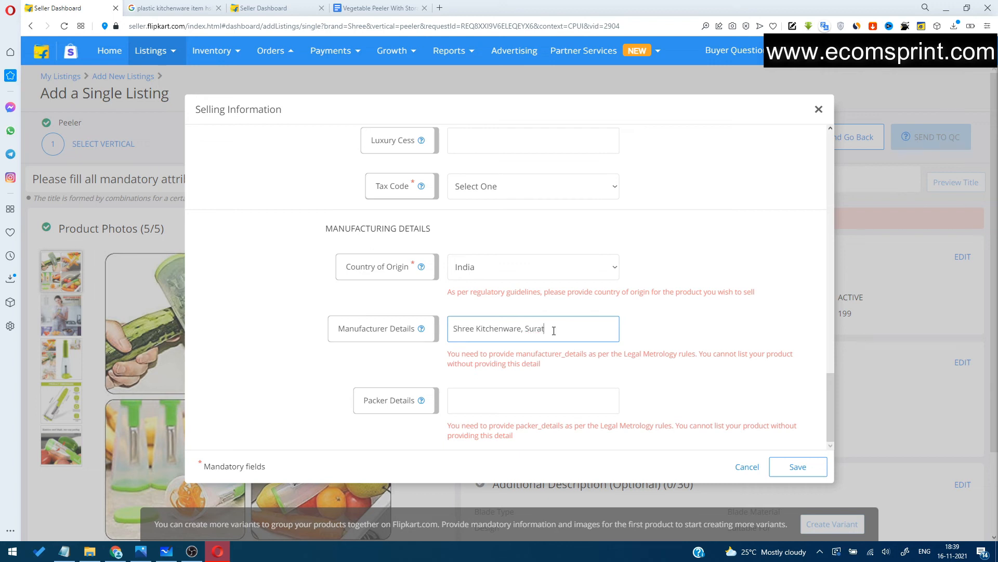
Copy "Shree Kitchenware, Surat" from the Manufacturer Details into the Packer Details and save the selling information.
key(ctrl+a)
key(ctrl+c)
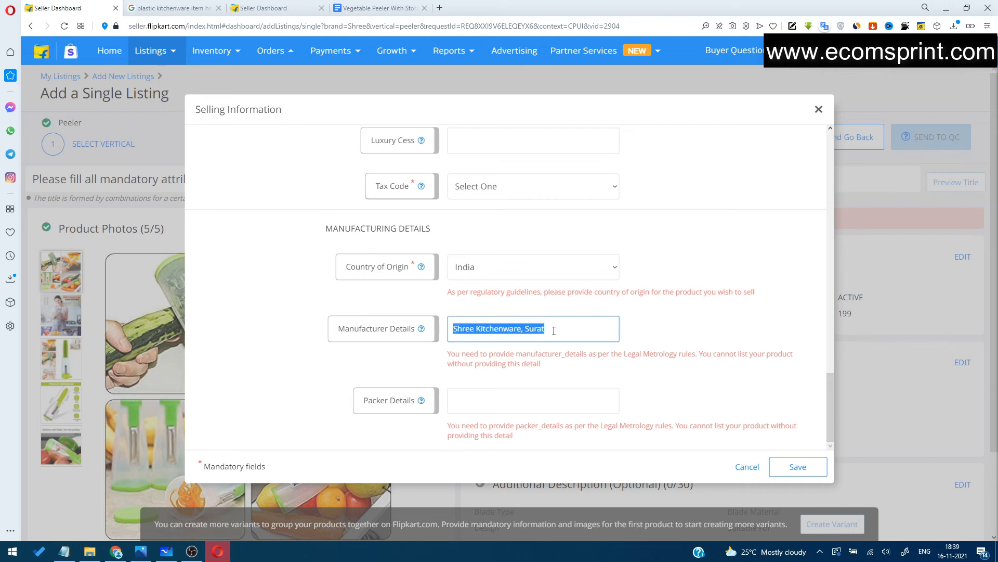
click(526, 405)
key(ctrl+v)
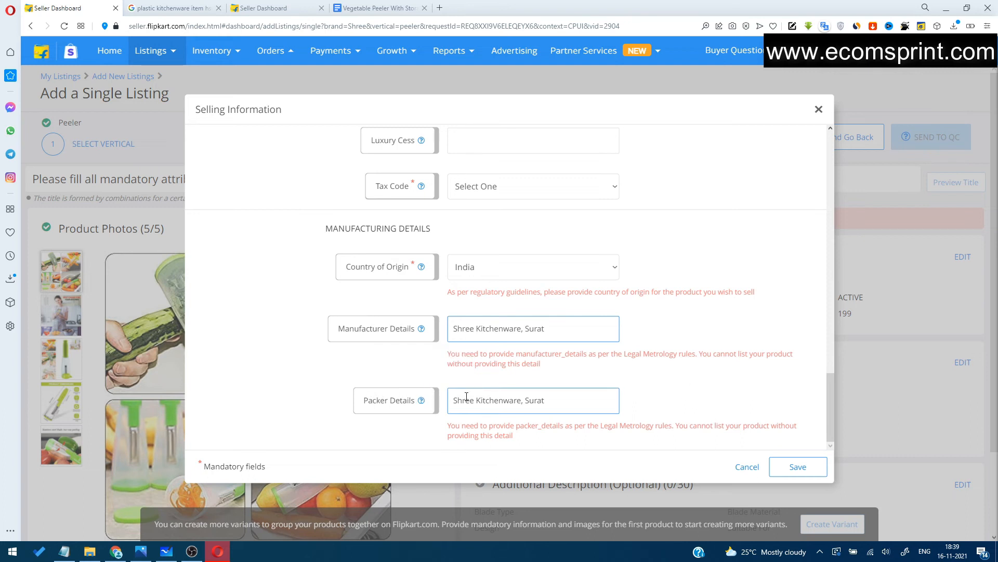
click(799, 467)
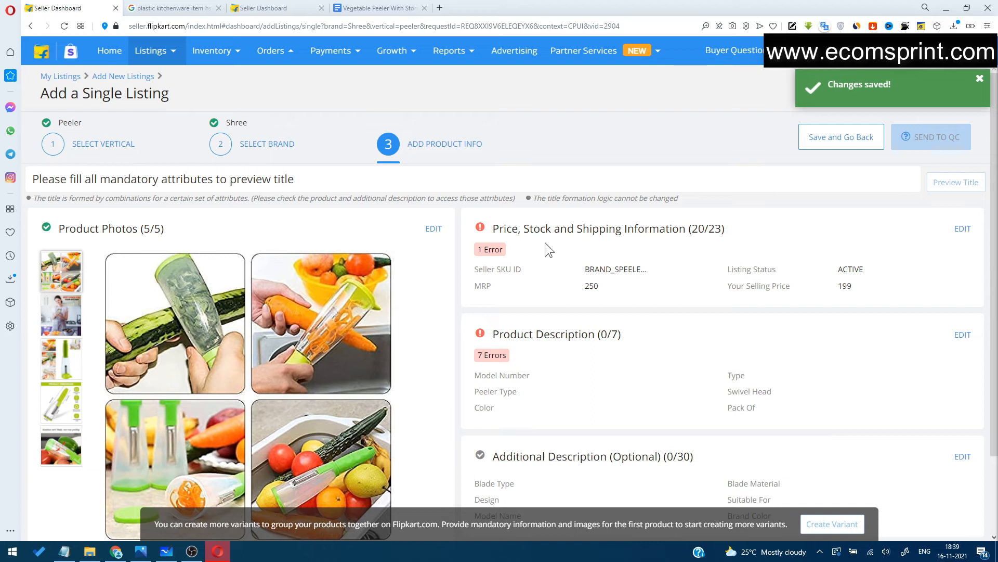
Reopen the Price, Stock and Shipping Information, set the Tax Code to GST_18 and save.
click(963, 232)
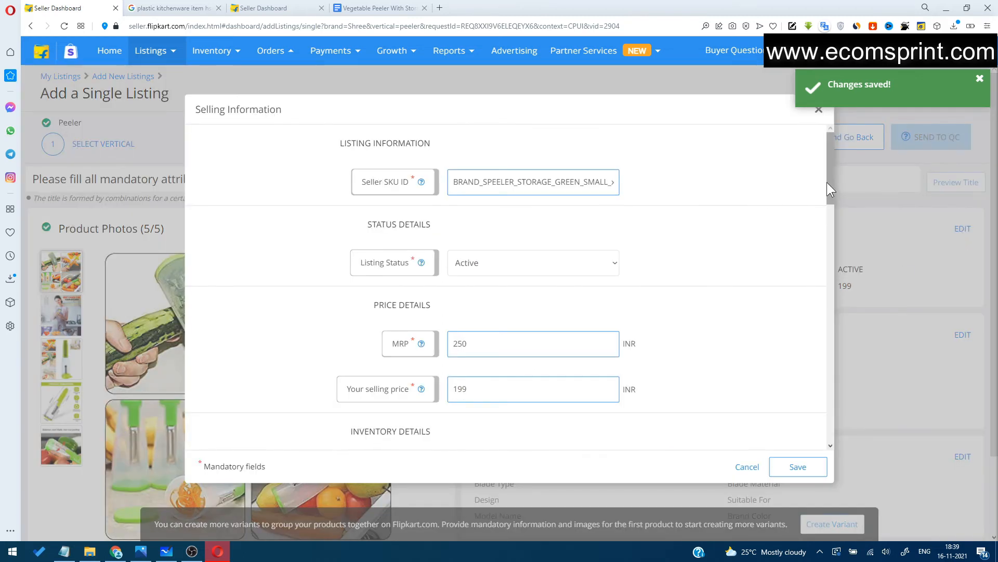
drag(829, 182, 835, 416)
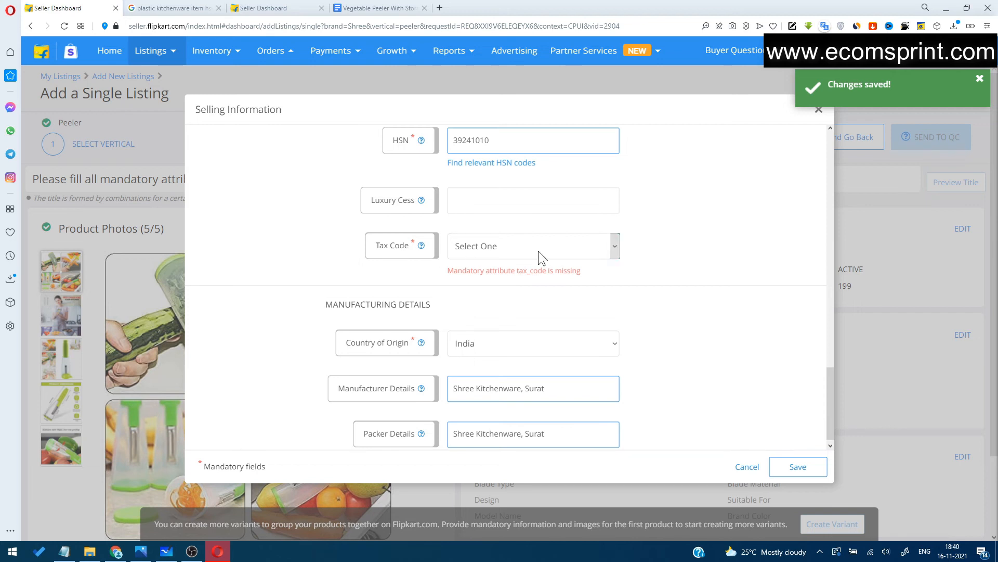
click(554, 251)
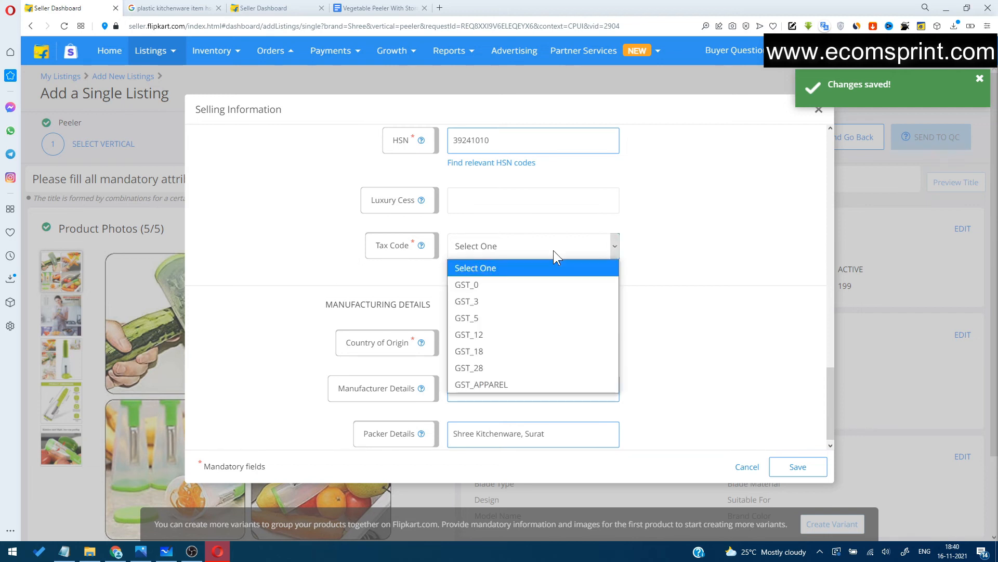
click(549, 353)
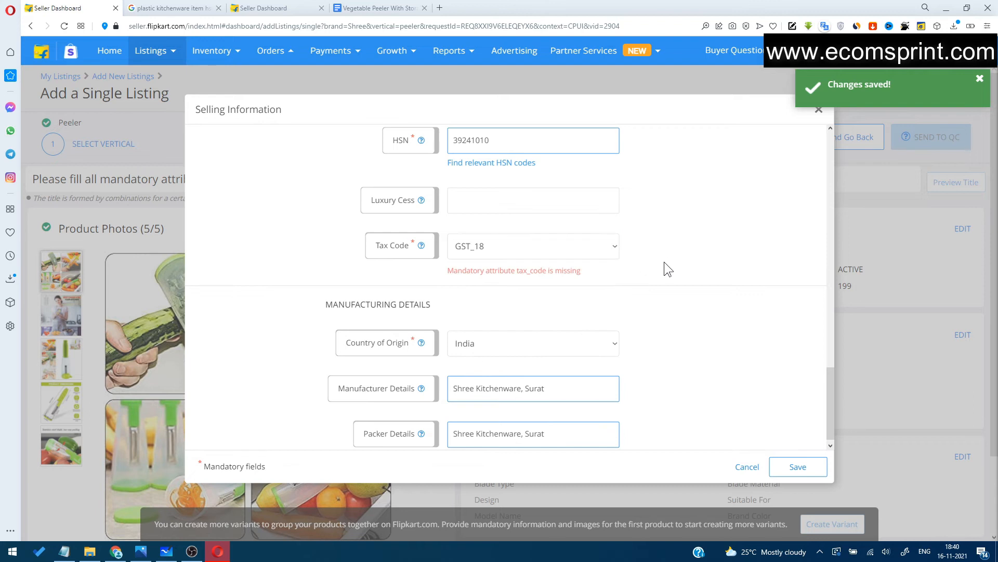
click(794, 474)
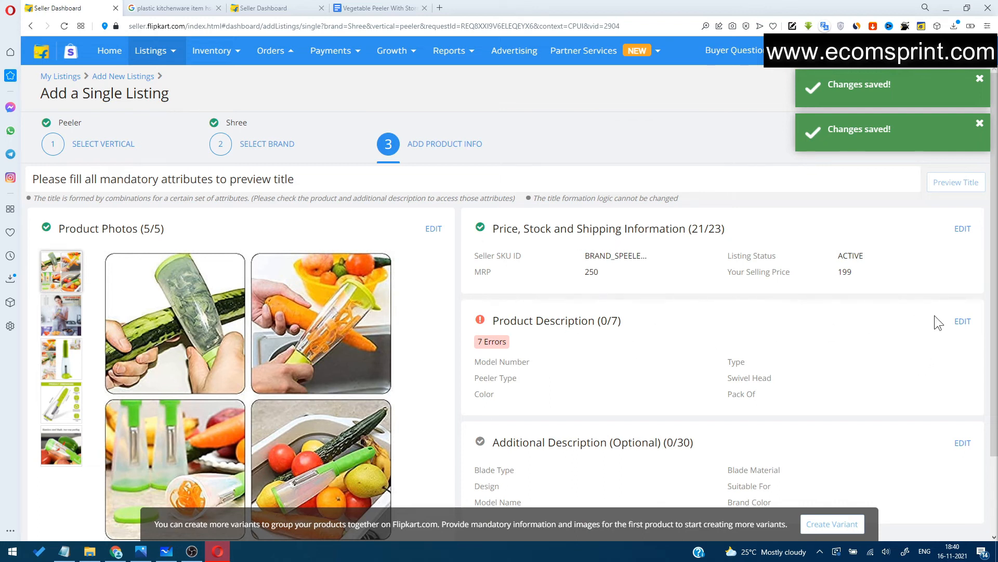
Open the Product Description section for editing.
click(962, 322)
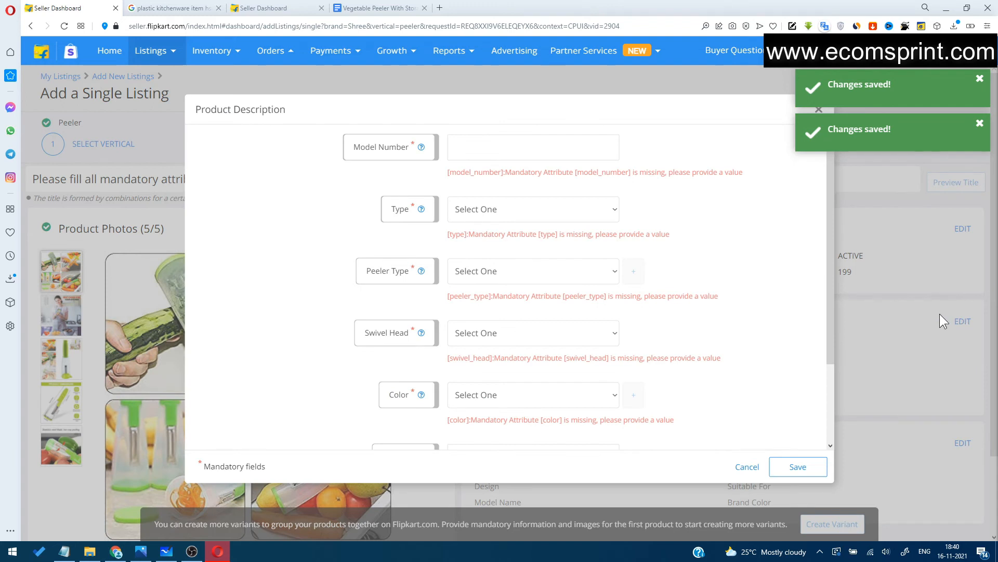
mouse_move(419, 150)
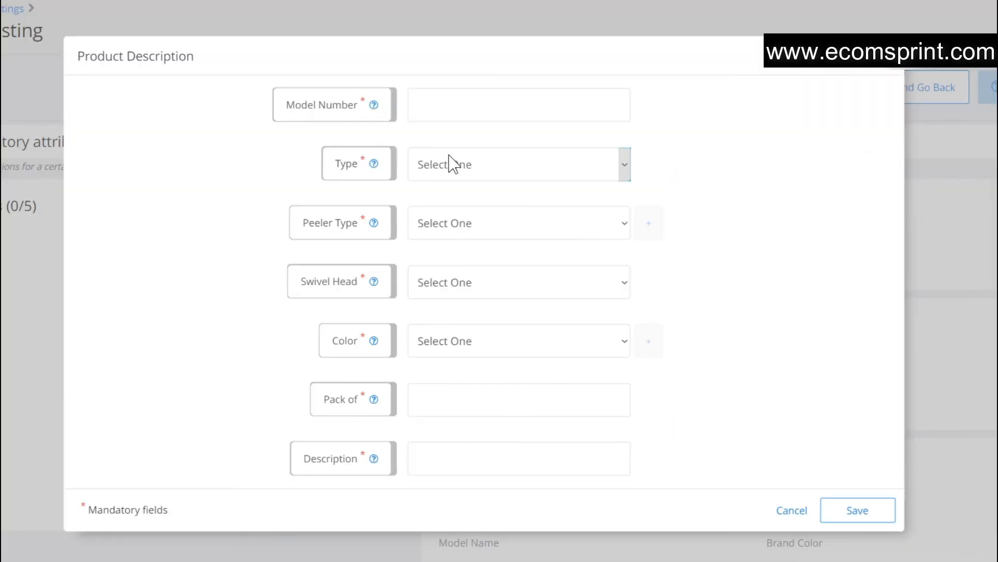
mouse_move(373, 107)
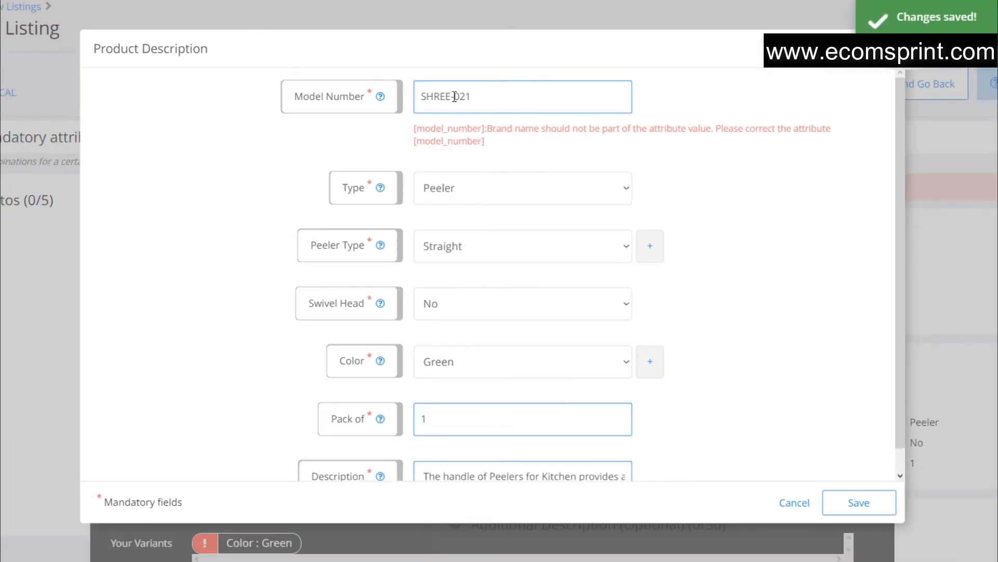
Try to replace the model number SHREE-021 with text that leaves out the brand name.
click(450, 97)
drag(453, 97, 385, 102)
key(BackSpace)
key(ctrl+a)
key(Left)
key(Delete)
key(Delete)
key(Delete)
text(No M)
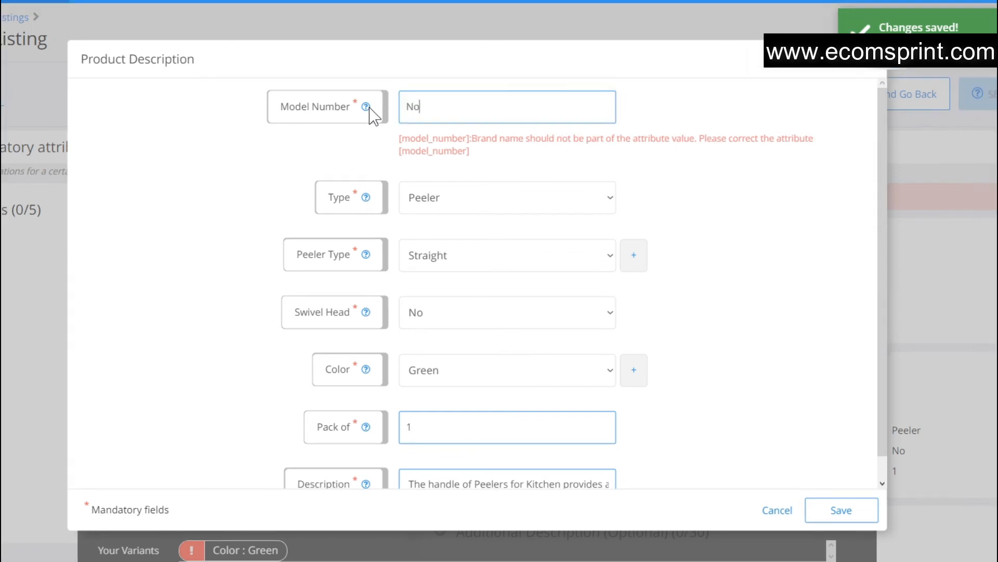
text(ESS Kitchen)
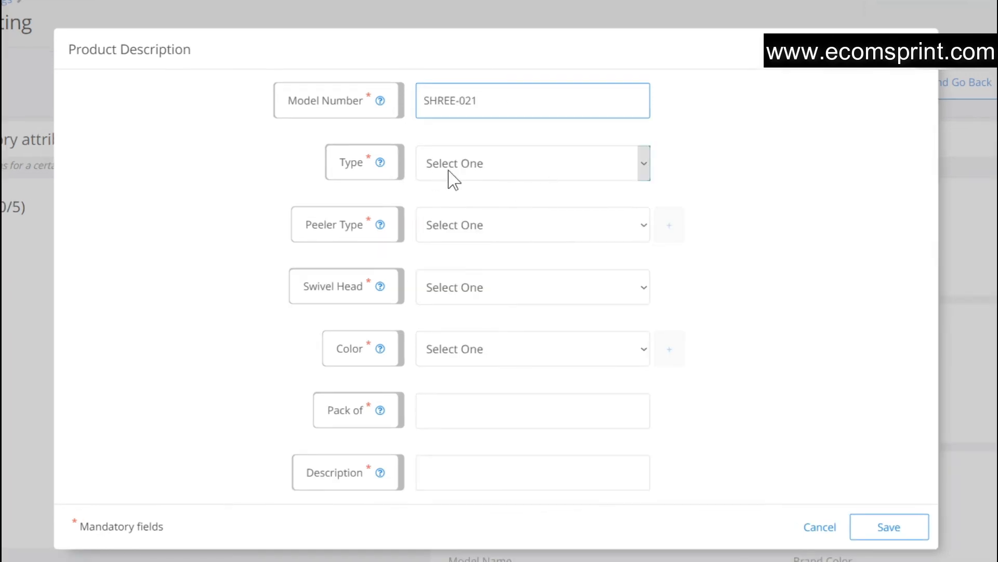
Set the Type to Peeler and the Peeler Type to Straight, and review the other Peeler Type options.
click(449, 172)
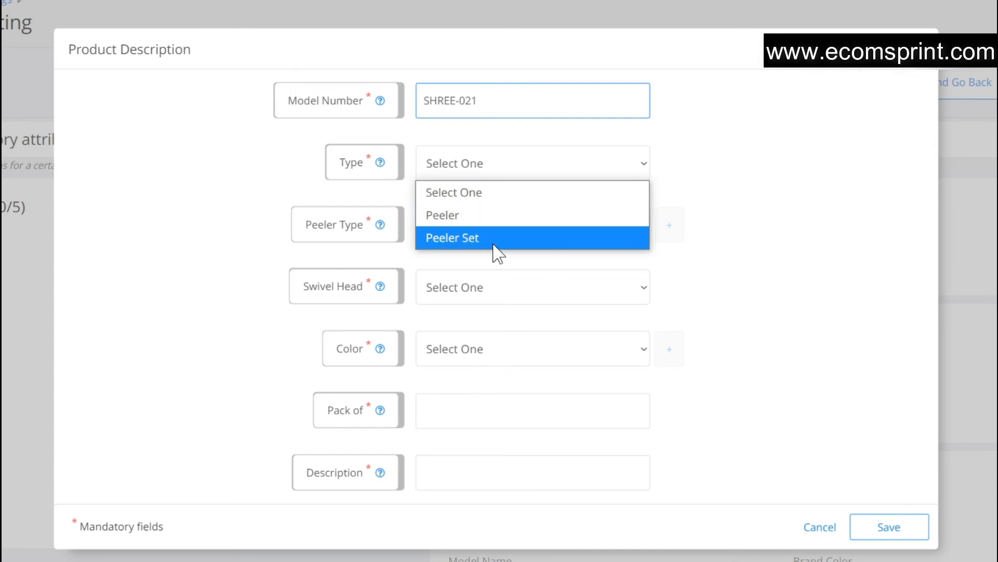
click(497, 216)
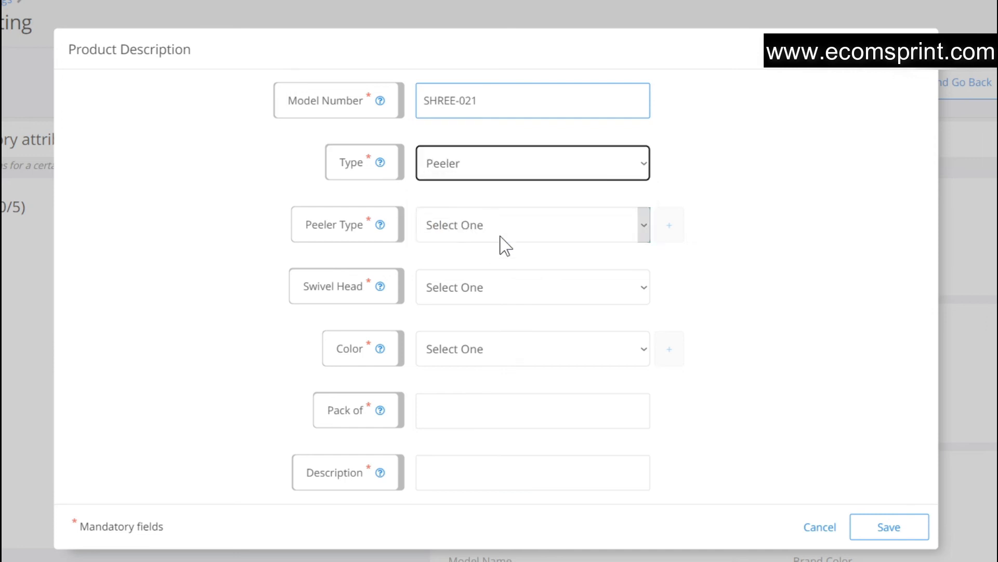
click(470, 233)
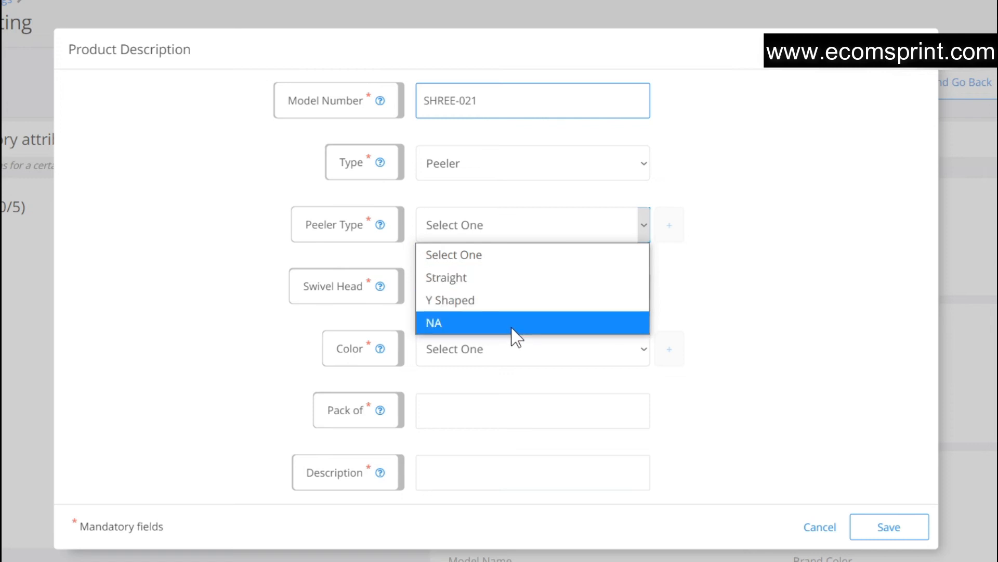
click(519, 281)
click(638, 230)
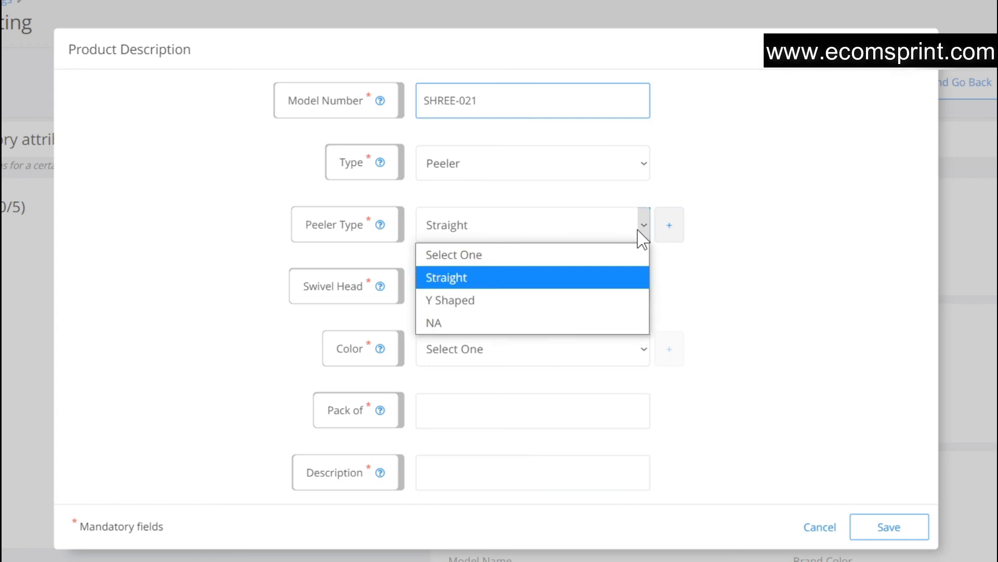
click(684, 292)
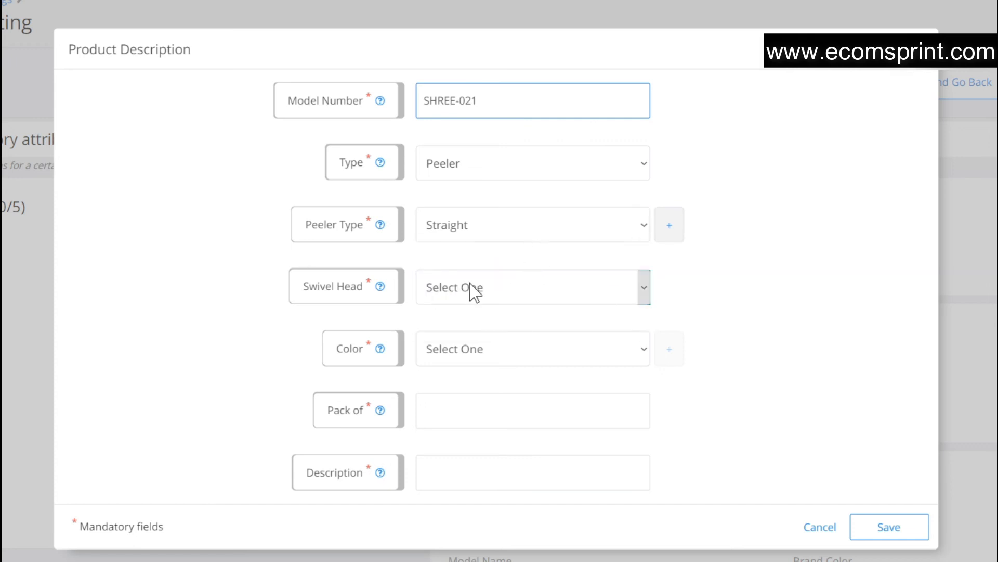
Set Swivel Head to No, Color to Green and Pack of to 1.
click(491, 301)
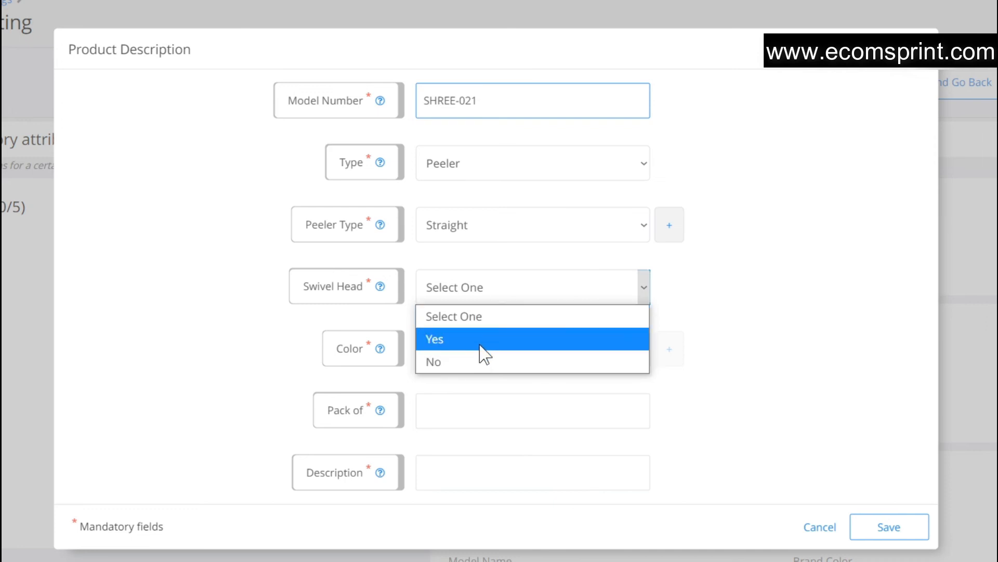
click(481, 360)
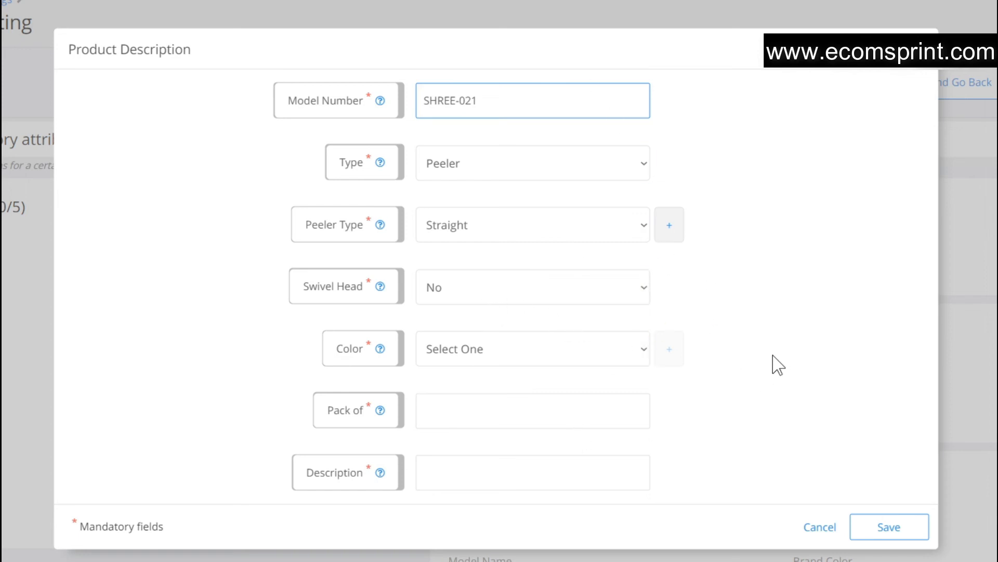
click(499, 349)
click(507, 70)
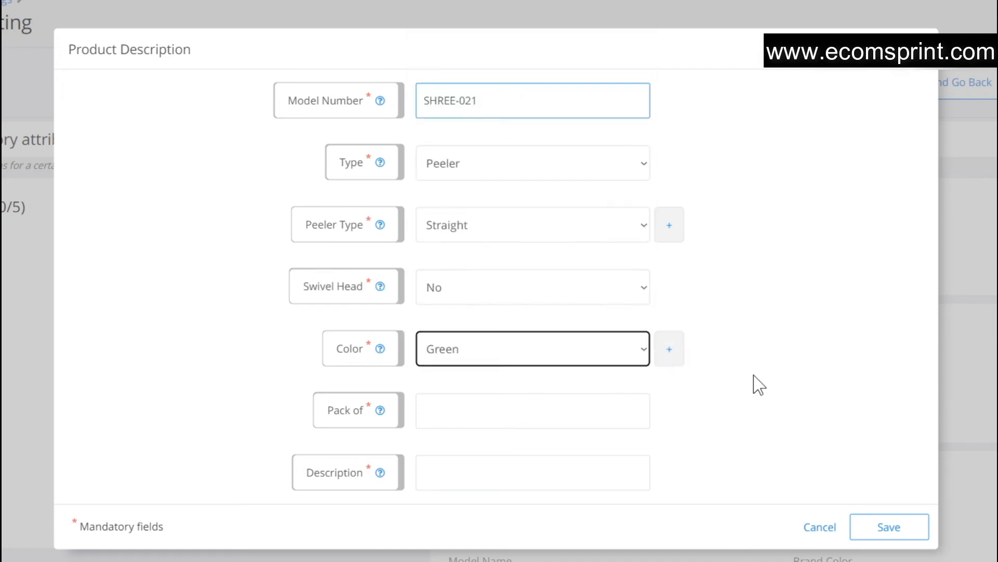
click(514, 416)
text(1)
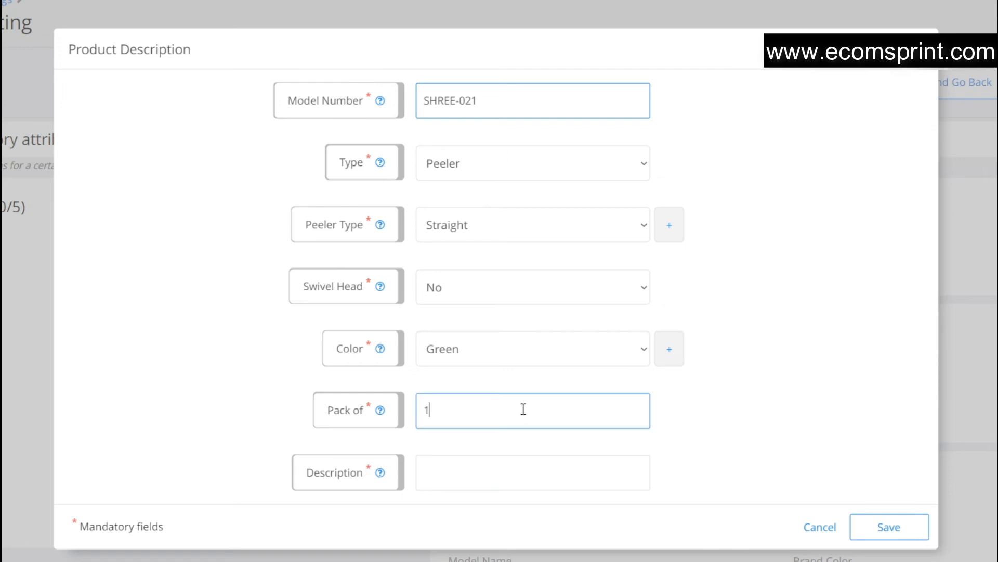
Copy the bullet points from the vegetable peeler document into the Description and save the product description.
click(504, 467)
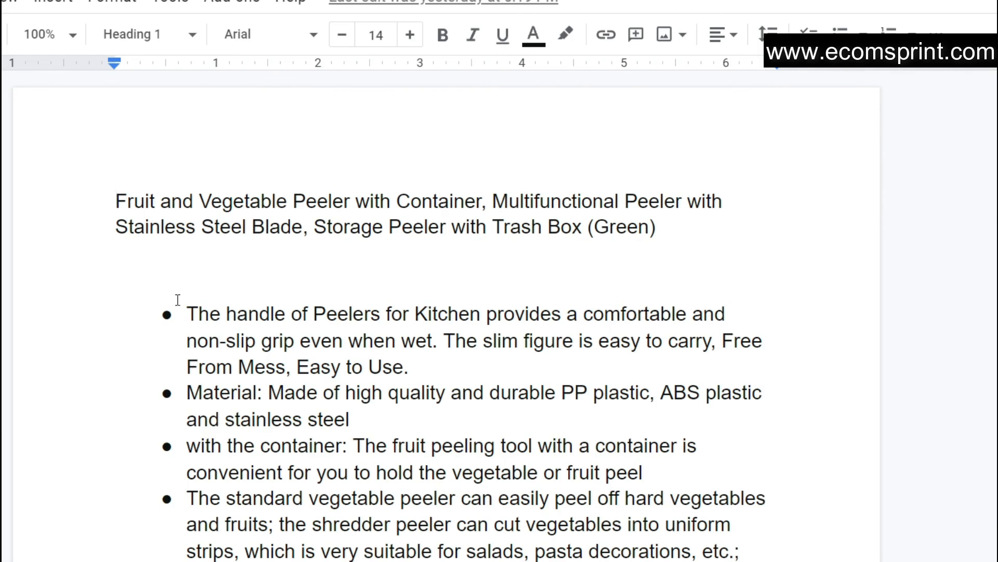
key(shift+Down)
key(shift+Down)
key(shift+Down)
key(shift+Down)
key(shift+Down)
key(shift+Down)
key(shift+Down)
key(shift+Down)
key(shift+Down)
key(shift+Down)
key(shift+Down)
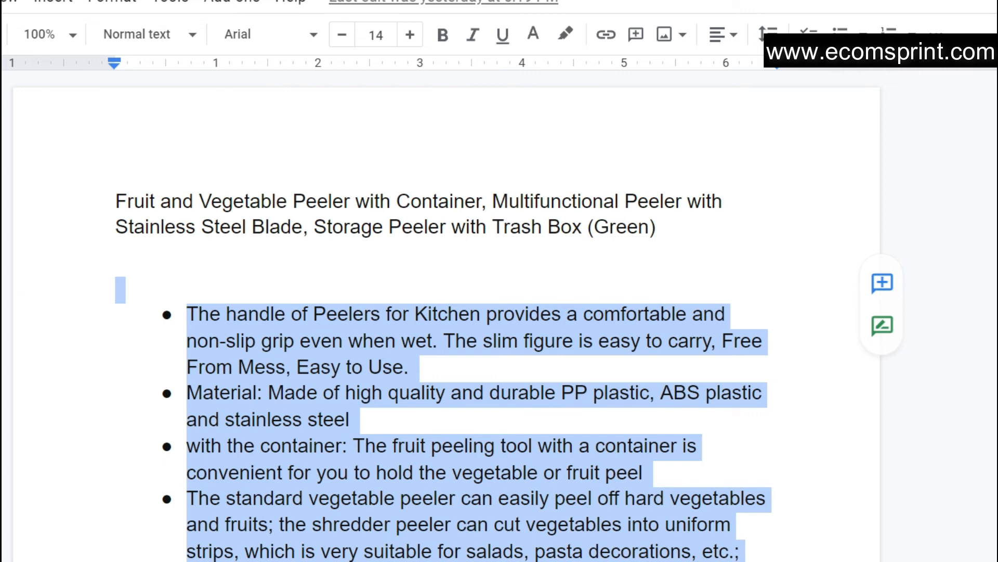
key(alt+Tab)
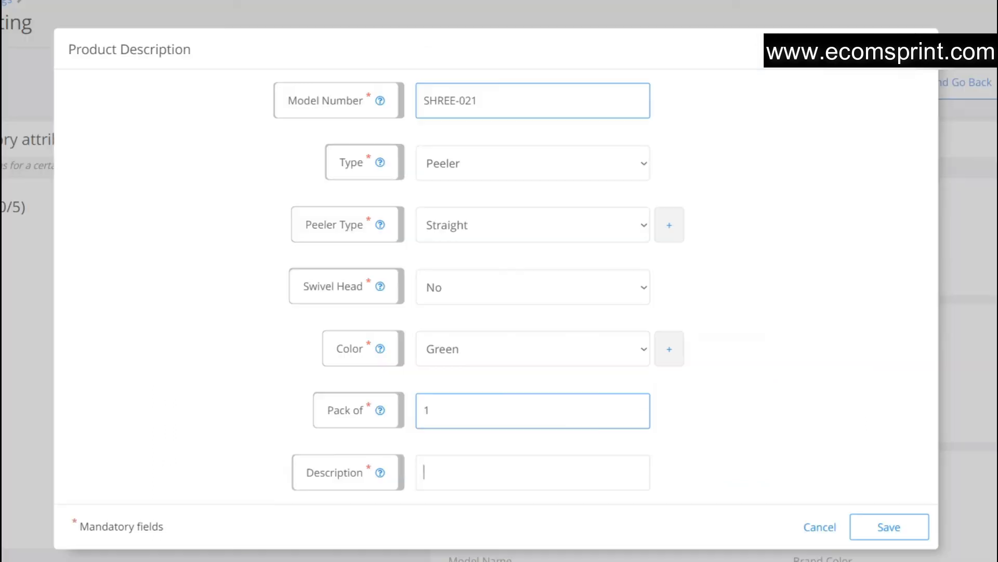
key(ctrl+v)
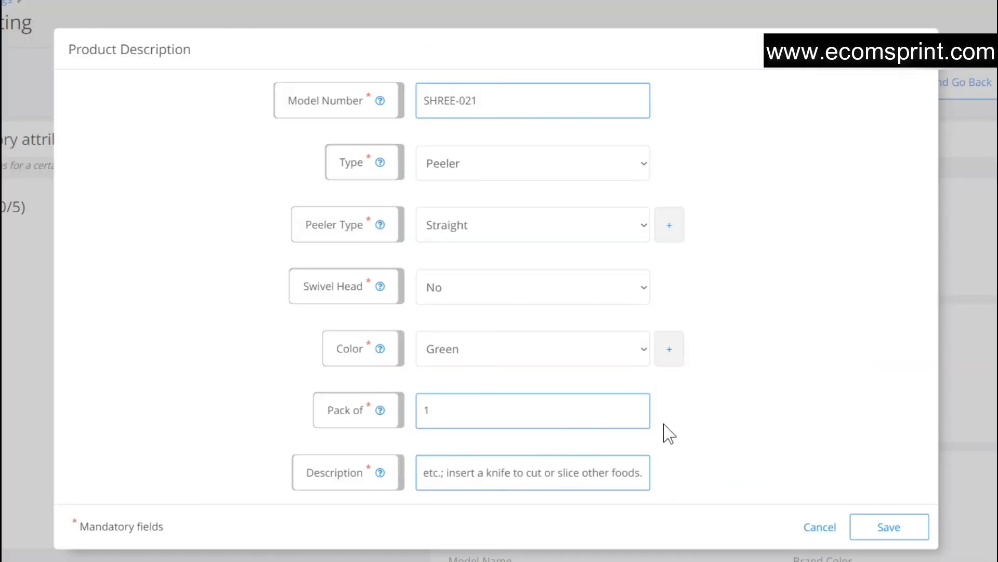
click(733, 439)
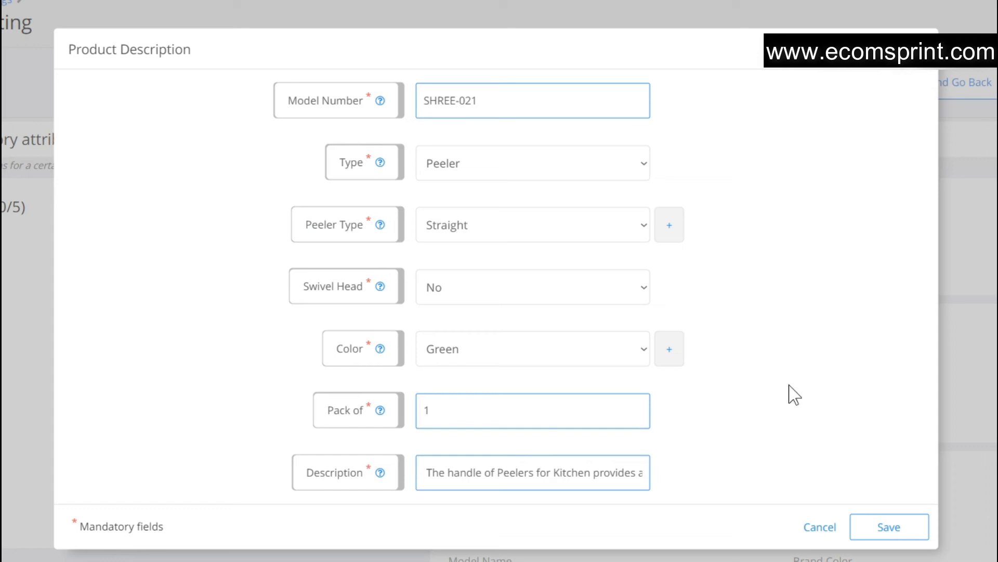
click(879, 530)
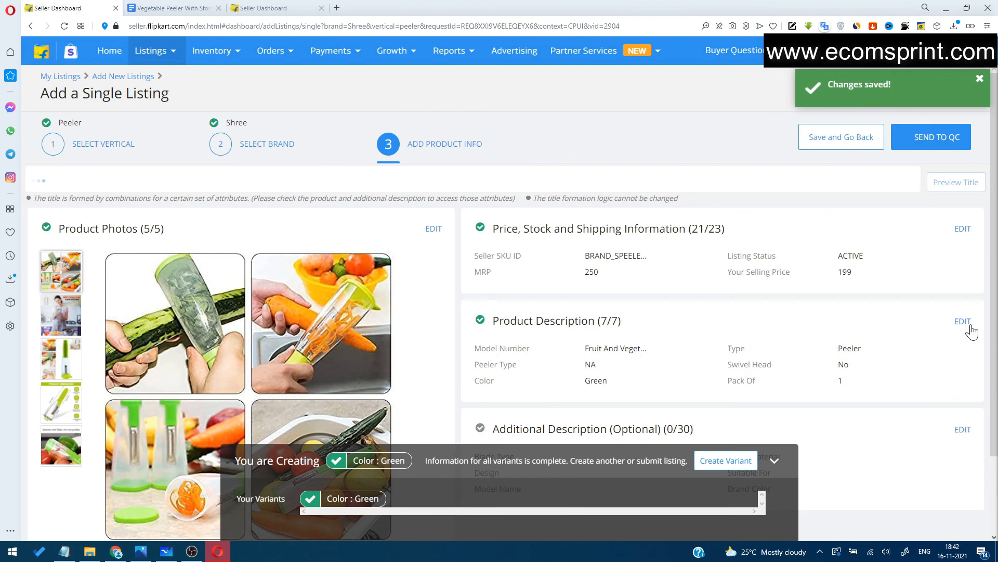
Review the filled-in Product Description section and save it again.
click(962, 322)
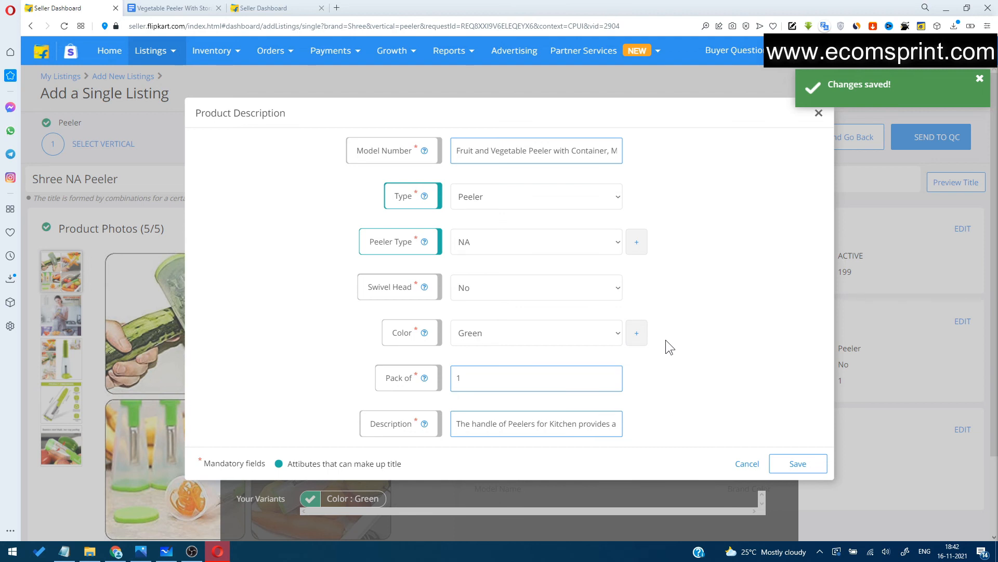
click(798, 463)
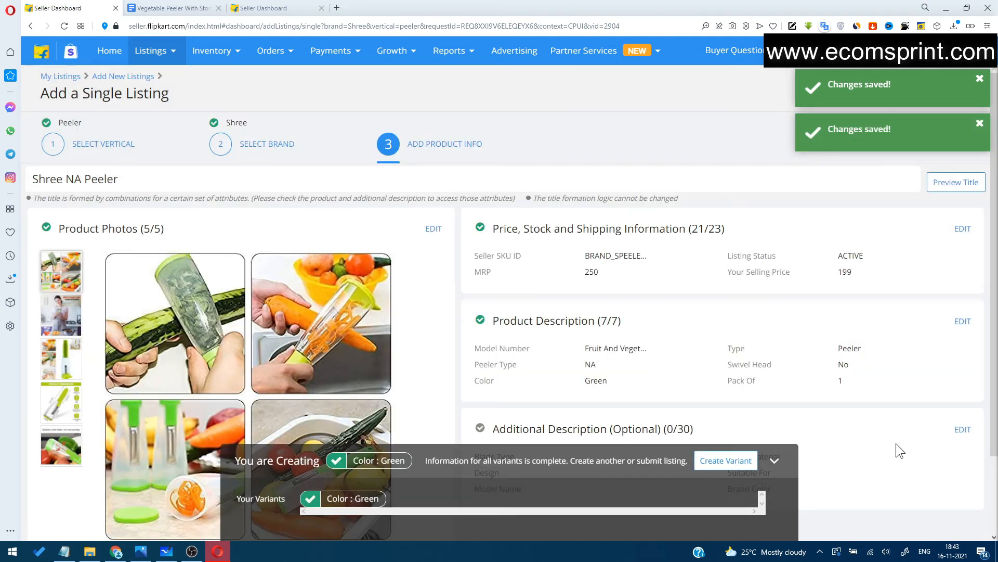
In the optional Additional Description, enter Stainless Steel as both the Blade Type and the Blade Material.
click(962, 429)
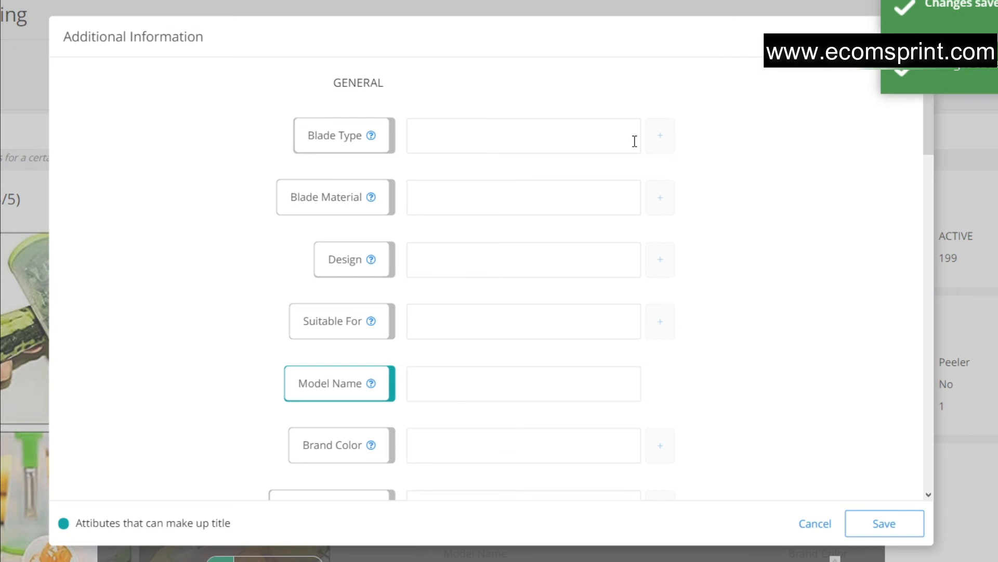
click(476, 130)
text(S)
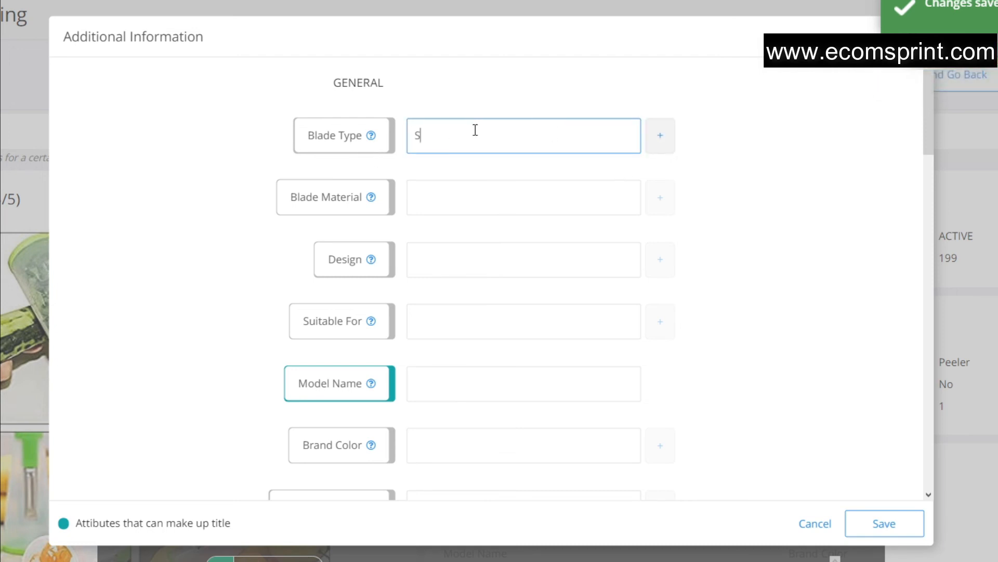
text(tatinlessSteel)
click(465, 137)
right_click(452, 136)
click(470, 150)
drag(496, 134, 392, 149)
key(ctrl+c)
click(490, 201)
key(ctrl+v)
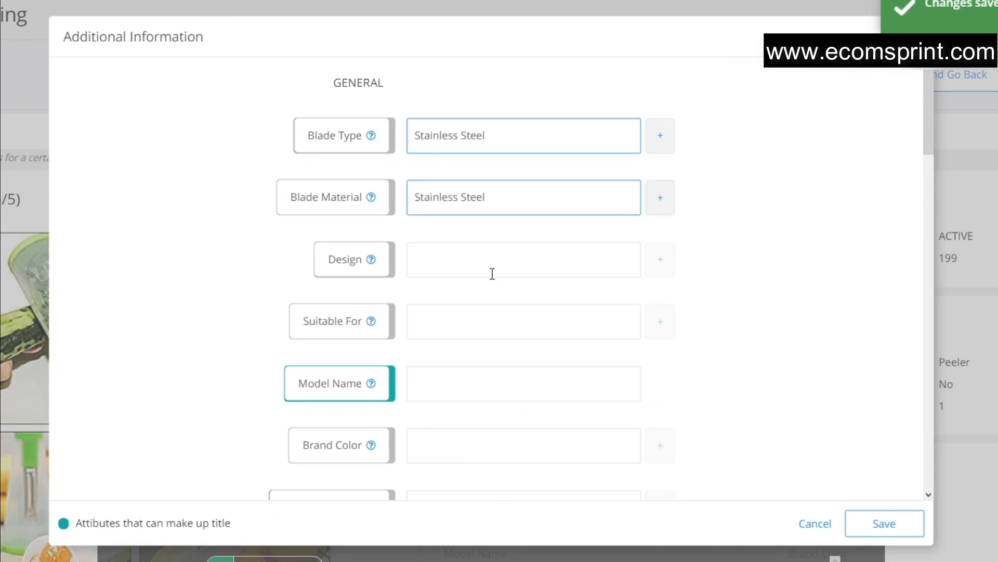
Set the Design to Storage Box and enter Vegetables and Fruits as two Suitable For values.
click(453, 269)
text(Storage Box)
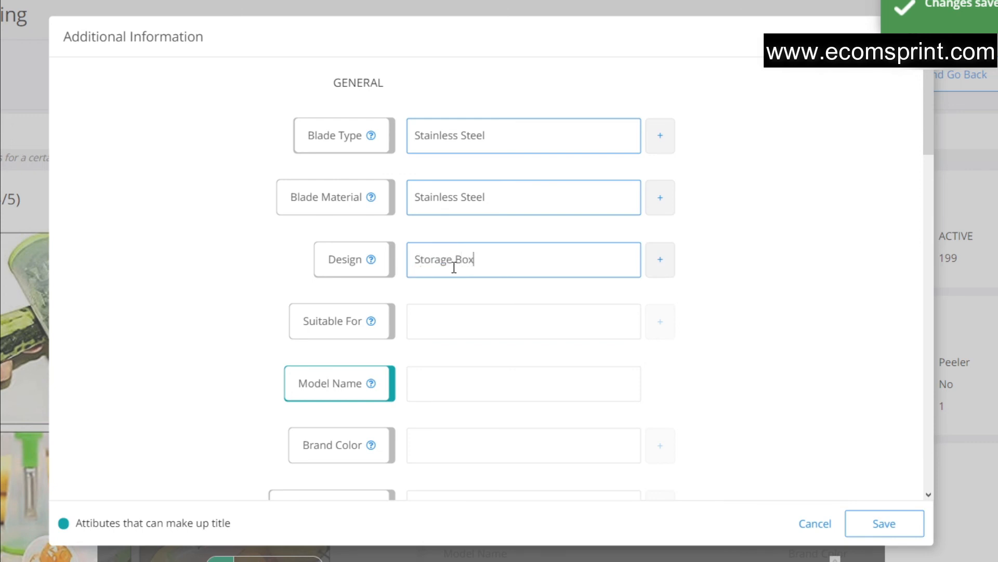
text(Vegetable and)
key(BackSpace)
key(BackSpace)
key(BackSpace)
key(BackSpace)
key(BackSpace)
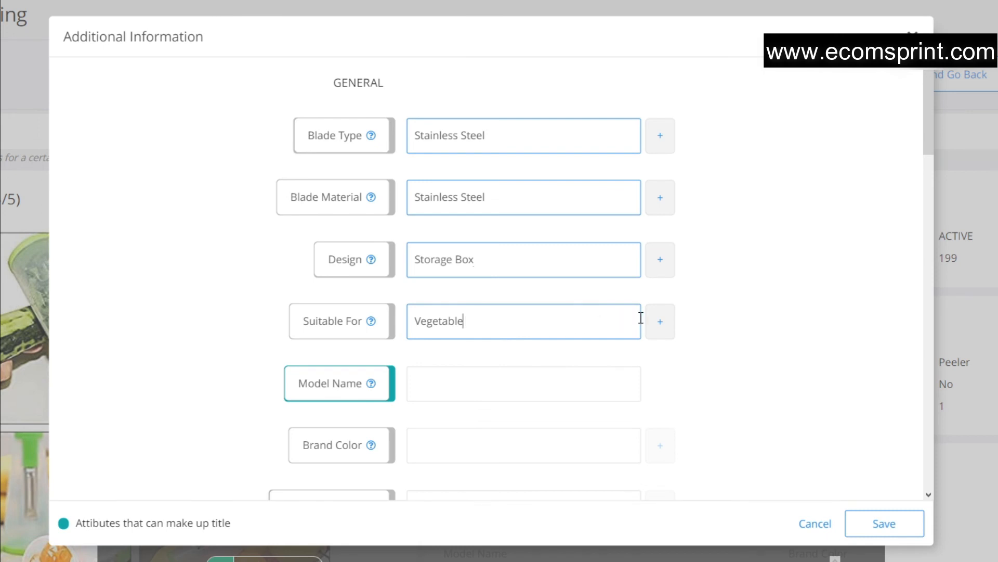
click(658, 324)
text(Fruits)
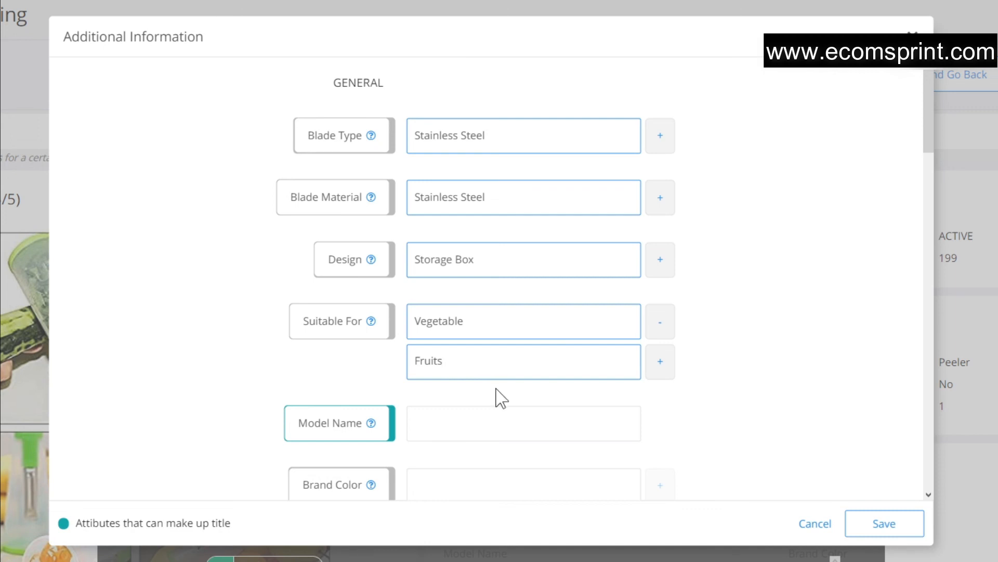
click(508, 325)
text(s)
Check the explanation of the Model Name attribute and set the Model Name to Storage Peeler.
mouse_move(371, 424)
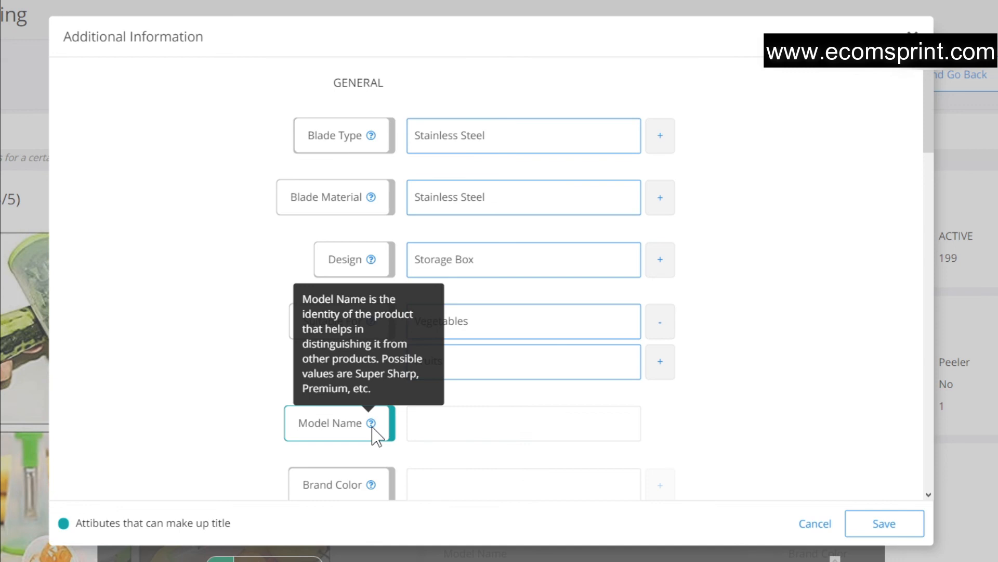
click(420, 429)
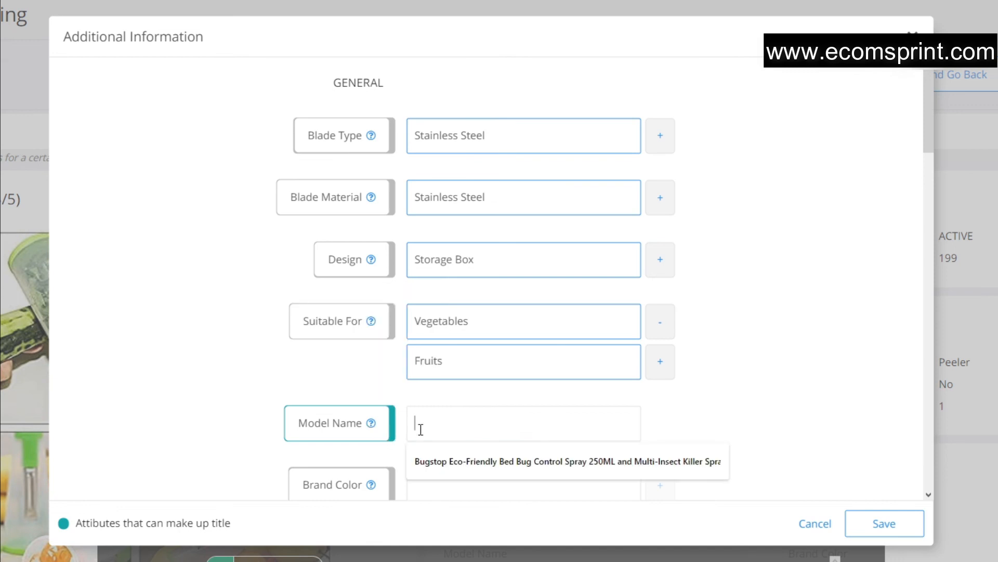
click(701, 433)
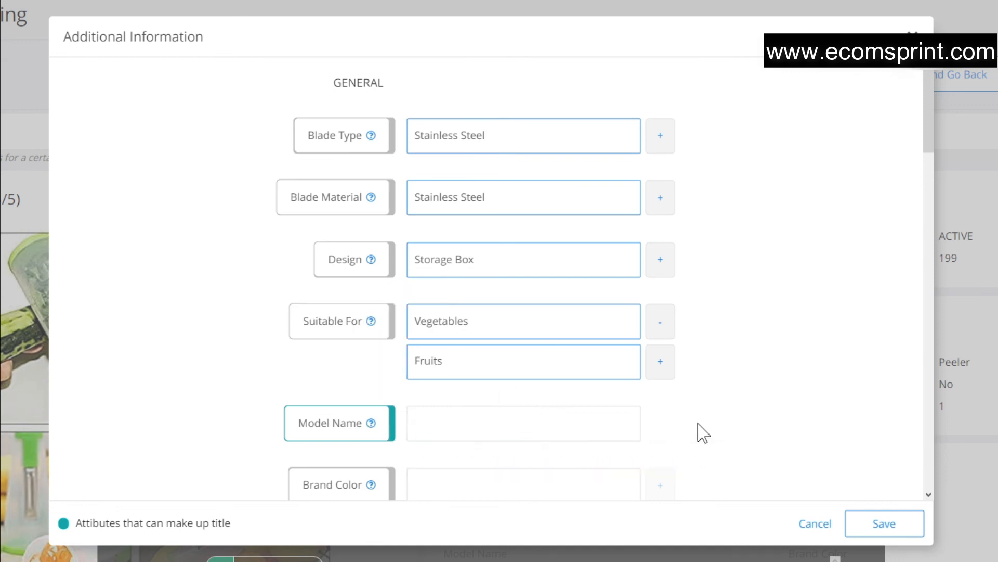
click(631, 424)
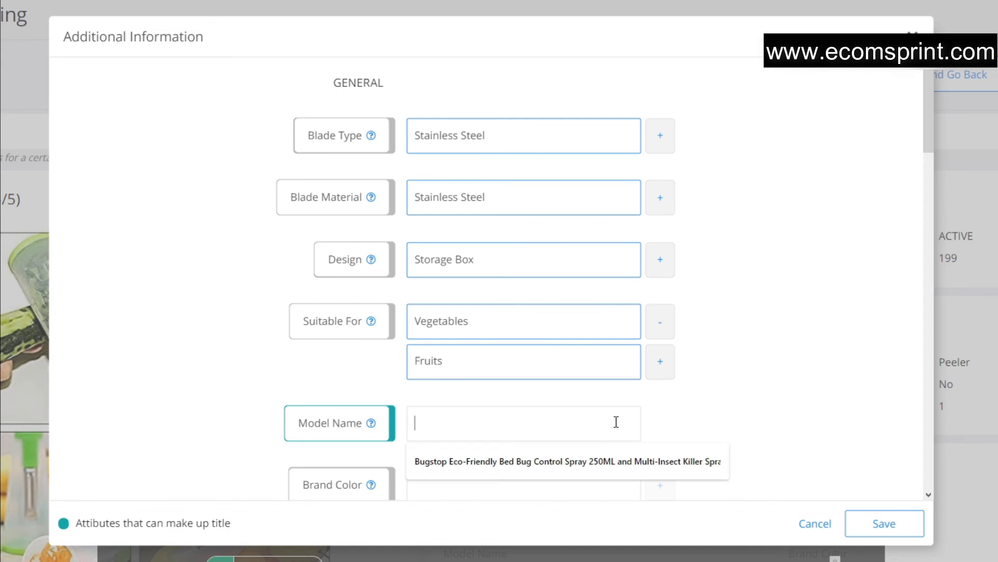
text(Stoarge)
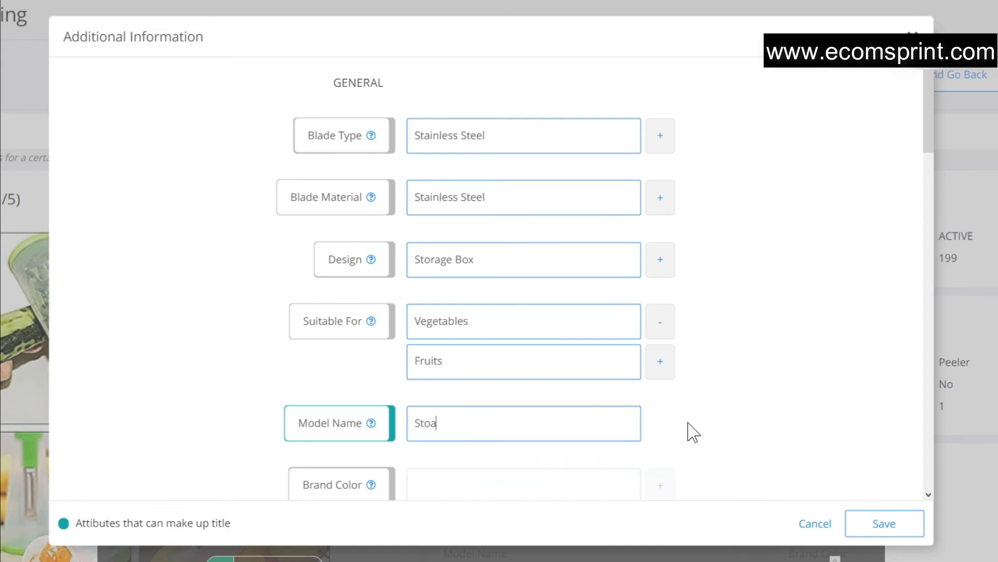
key(BackSpace)
key(BackSpace)
key(BackSpace)
key(BackSpace)
key(BackSpace)
key(BackSpace)
text(orage Peeler)
Set the Handle Material to Plastic, leaving the Brand Color empty.
scroll(693, 431, down, 5)
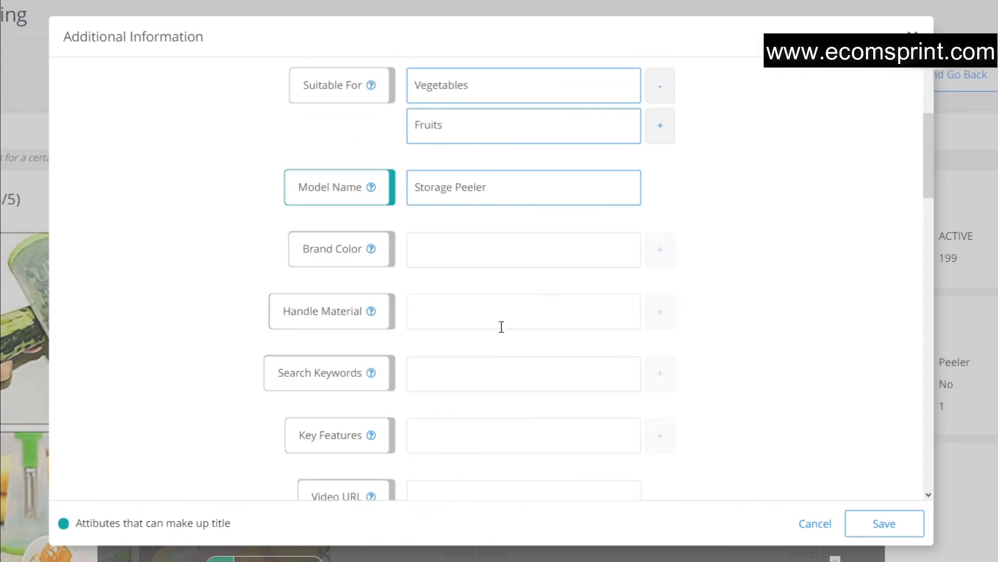
click(443, 318)
text(Pa)
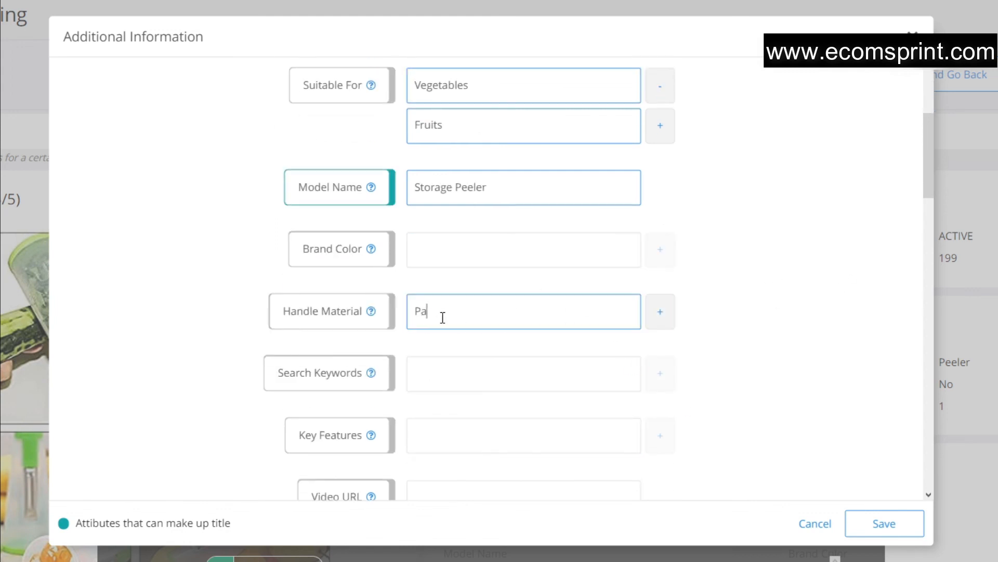
text(lastic)
Add the search keywords peeler, stainless Steel and storage as three separate entries.
drag(926, 174, 916, 223)
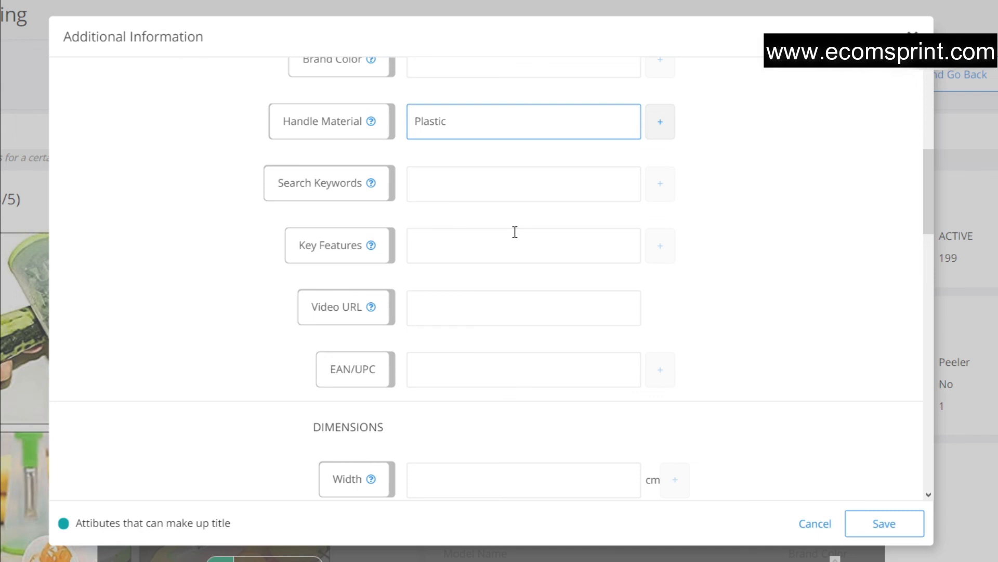
click(511, 197)
text(peeler)
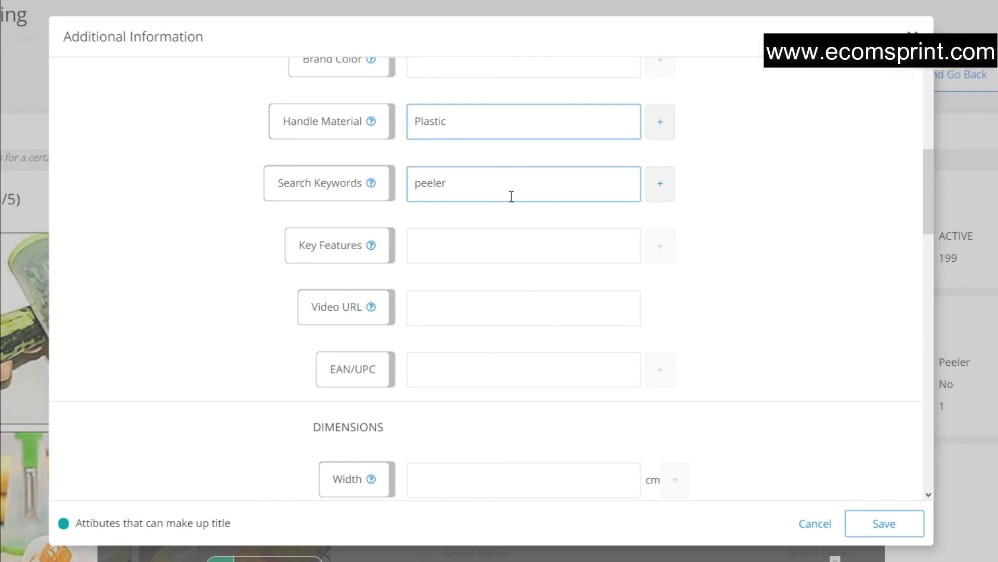
click(660, 184)
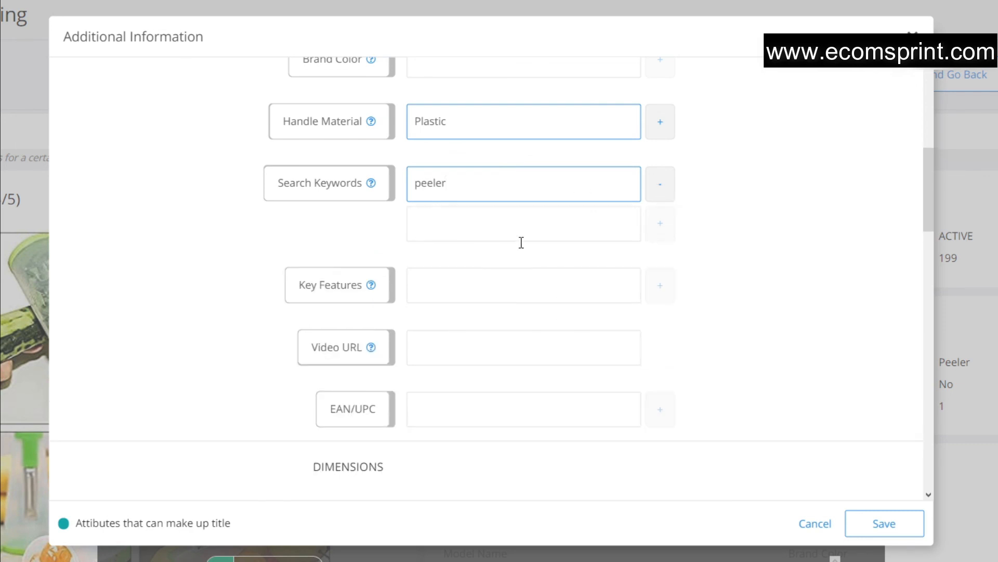
click(448, 228)
text(stai)
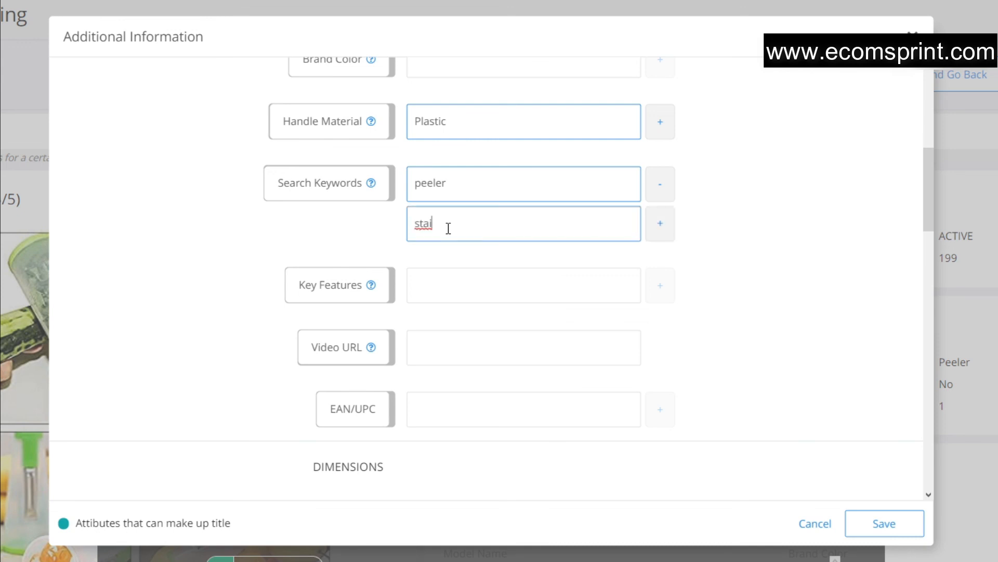
text(nlesss)
key(BackSpace)
text(Steel)
click(660, 228)
click(541, 267)
text(st)
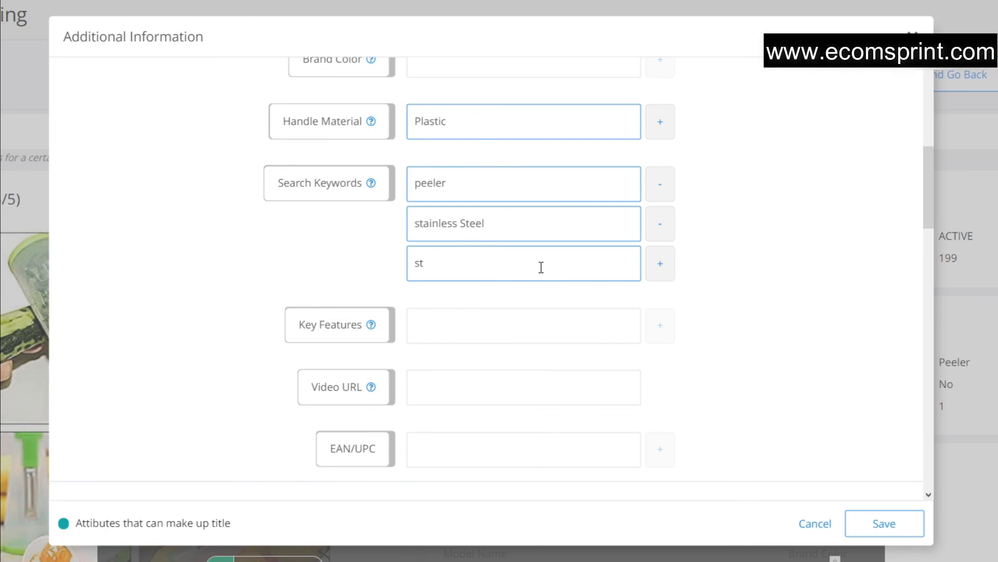
text(orage)
Enter Storage and Stainless Steel Blade as key features and add Chilni as a fourth search keyword.
click(512, 324)
text(Sti)
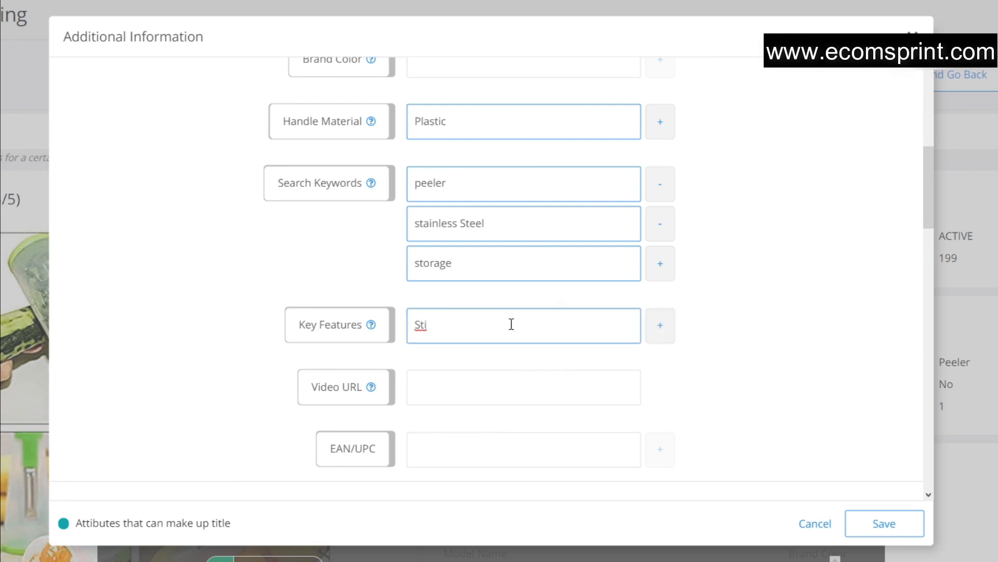
text(rage)
click(660, 325)
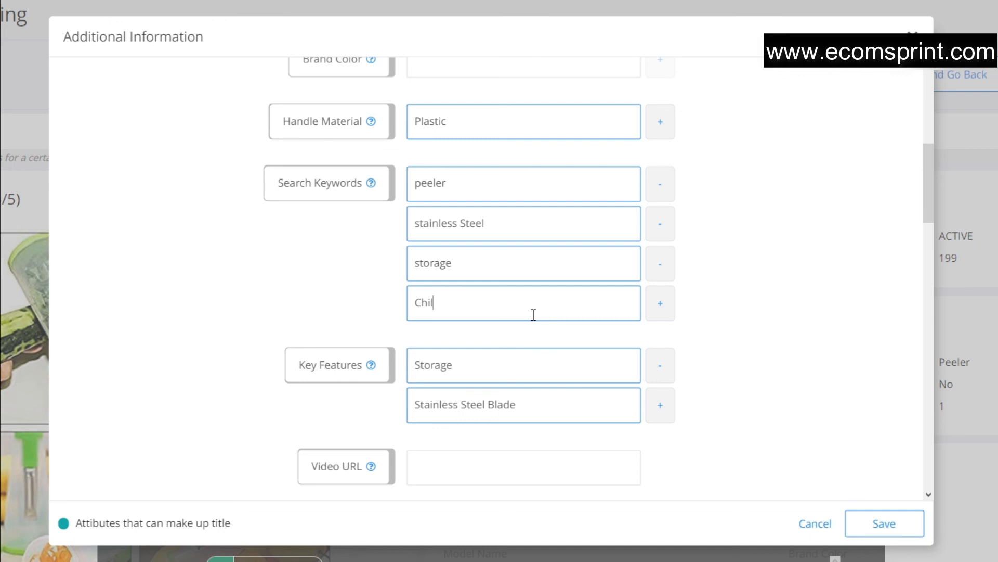
text(ni)
In the dimensions, set the Blade Length to 4 cm and the Weight to 100 g.
scroll(925, 263, down, 6)
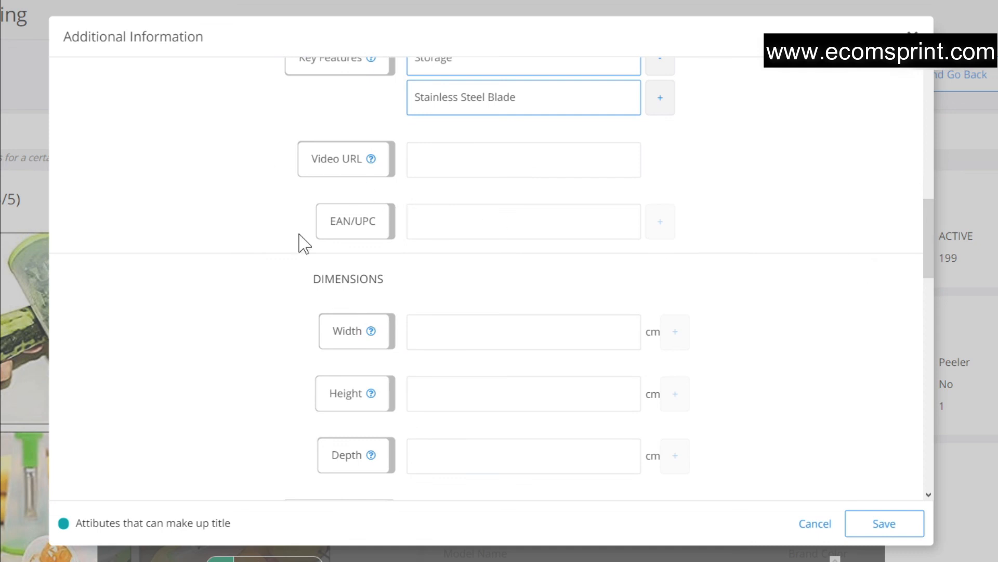
drag(932, 248, 926, 282)
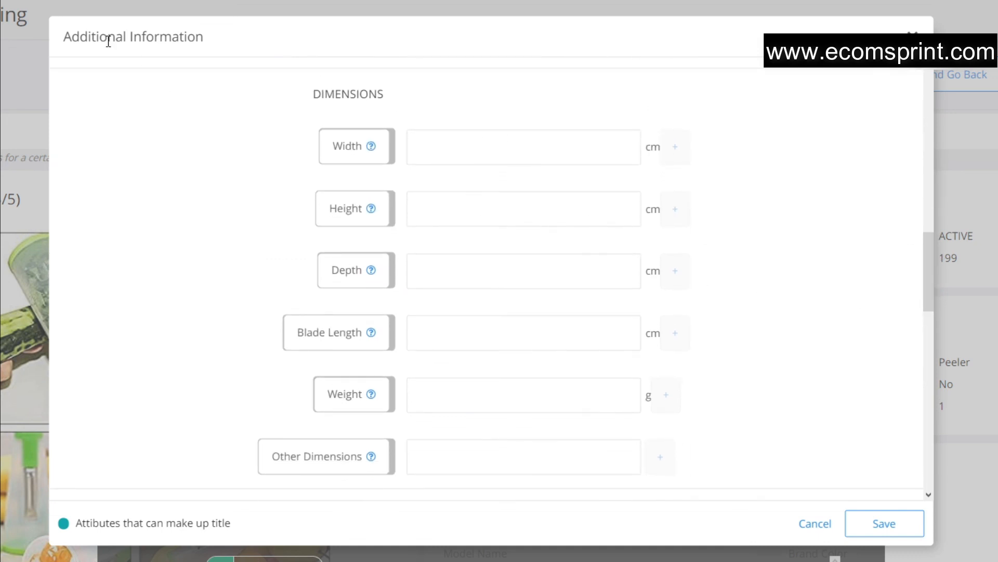
drag(61, 46, 223, 49)
click(239, 49)
scroll(928, 282, down, 1)
drag(929, 291, 928, 291)
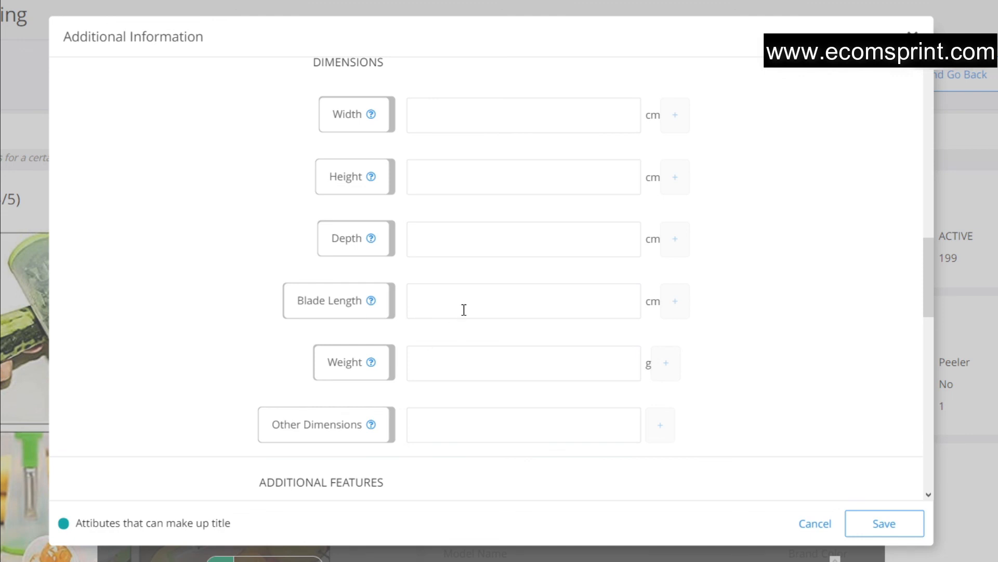
text(4)
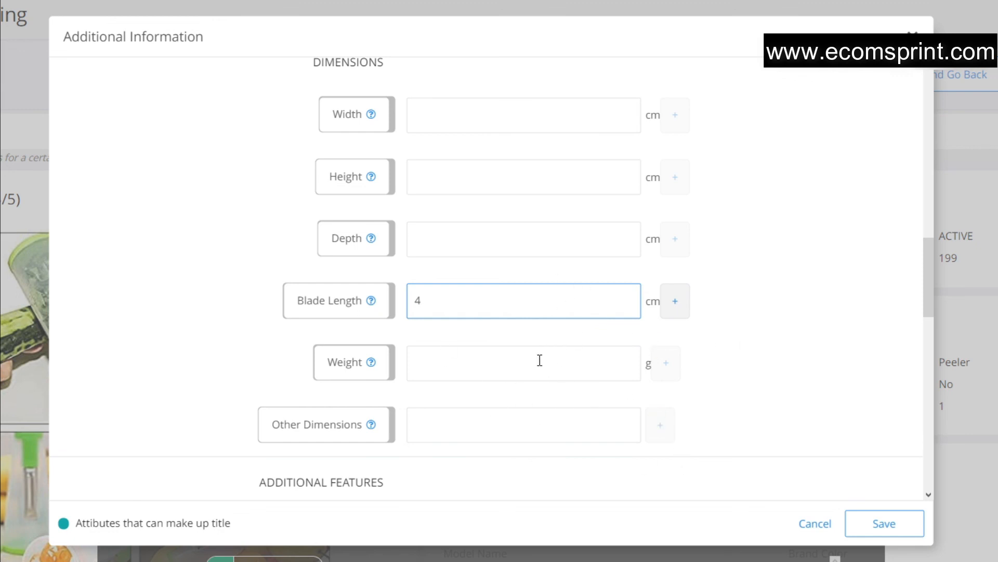
text(100)
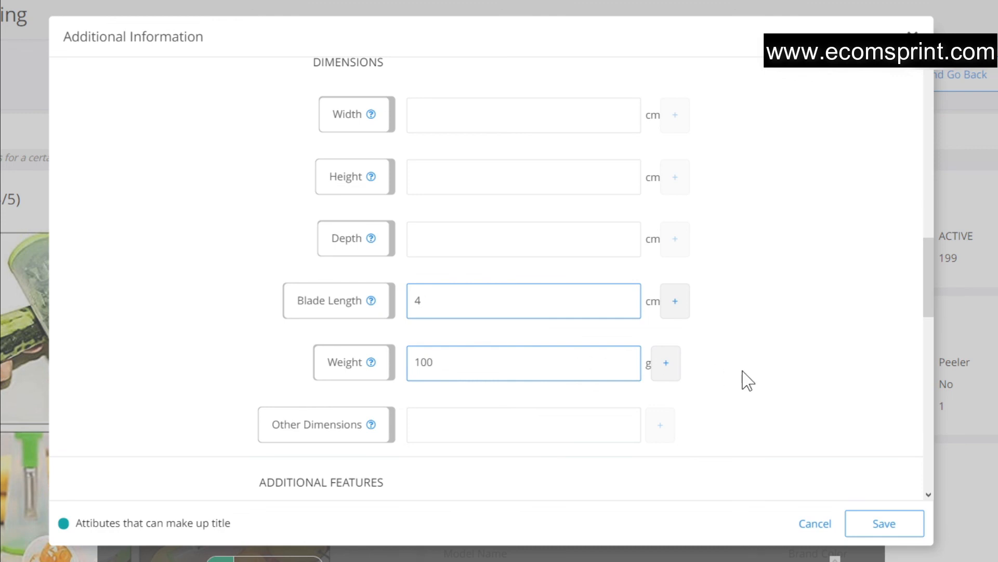
In the additional features, set Rust Resistant to Yes, Dual Sided to No, Safety Shield to No and Hanging Loop to Yes.
scroll(747, 380, down, 4)
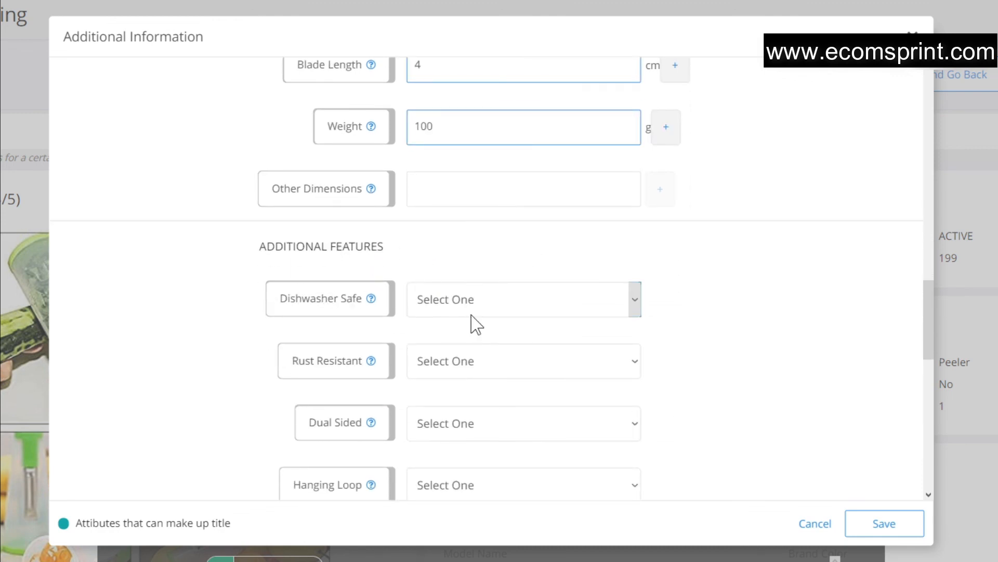
click(449, 372)
click(457, 411)
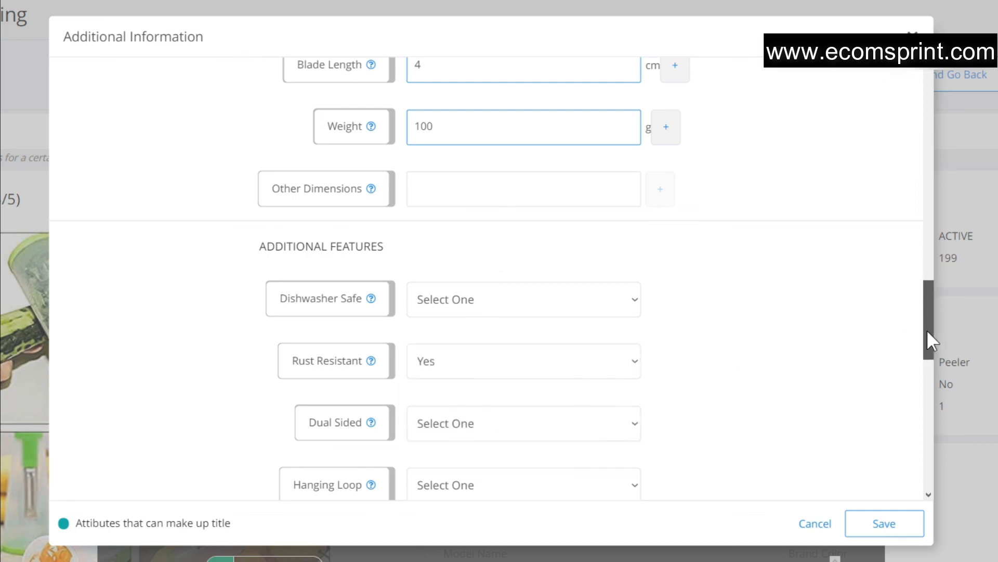
drag(927, 329, 923, 352)
click(482, 314)
click(488, 379)
drag(922, 336, 925, 366)
click(506, 281)
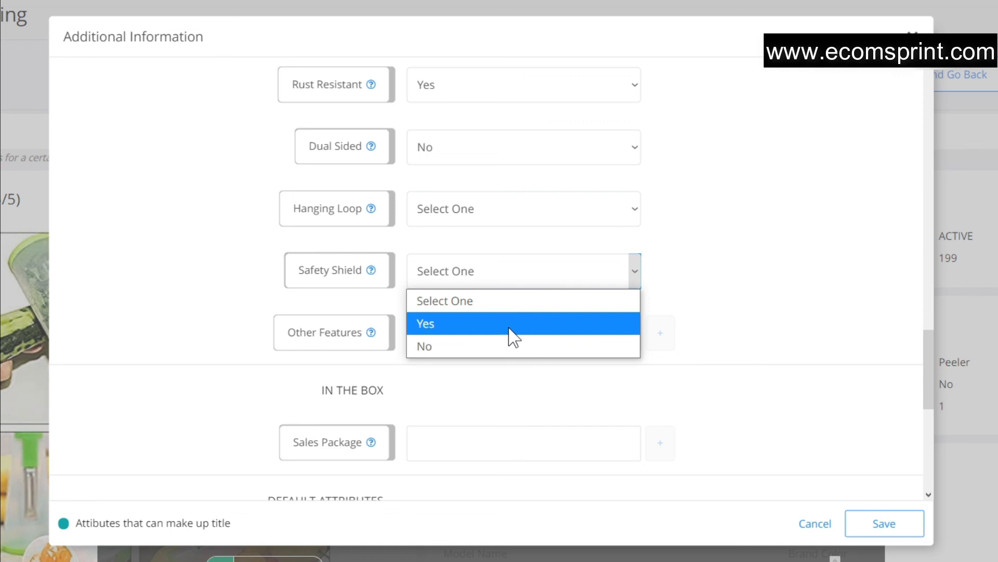
click(495, 346)
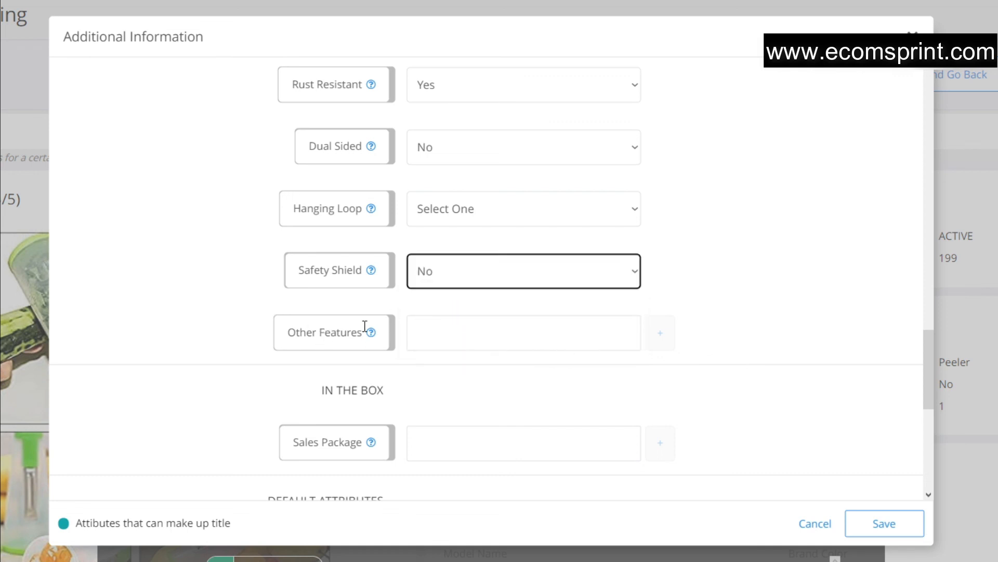
click(473, 211)
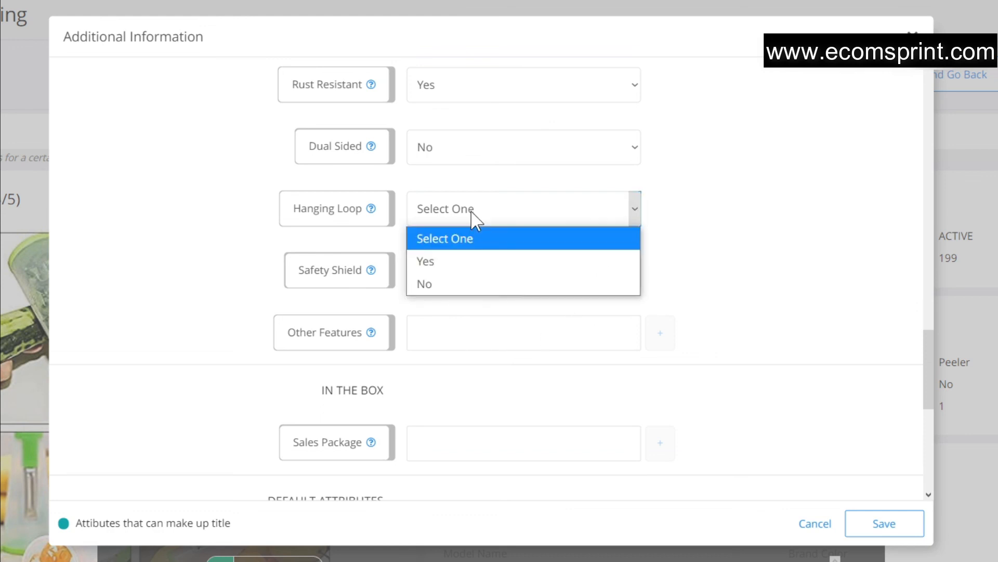
click(477, 262)
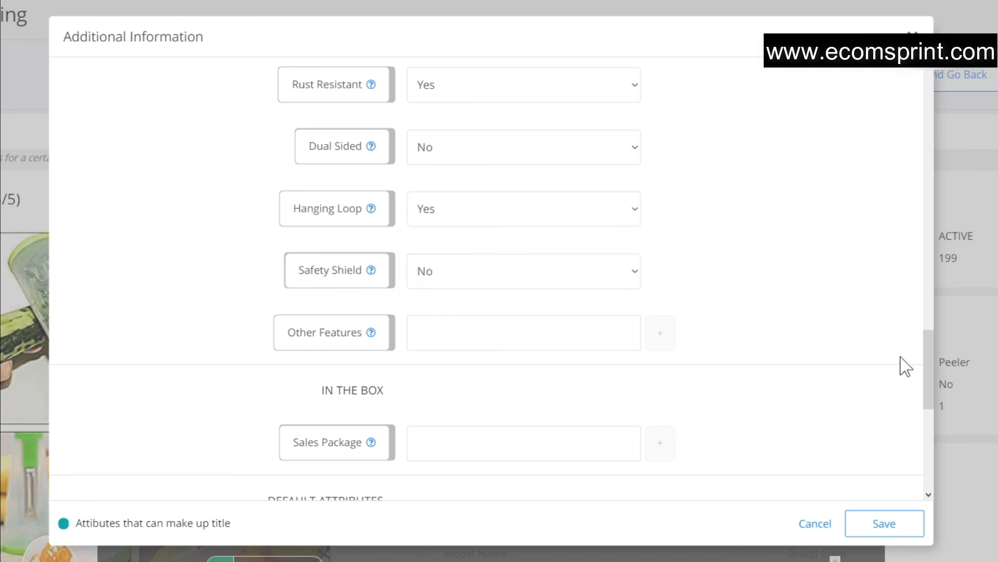
Enter Pack of 1 Storage Peeler as the sales package and save the additional description with the warranty fields blank.
drag(930, 369, 932, 407)
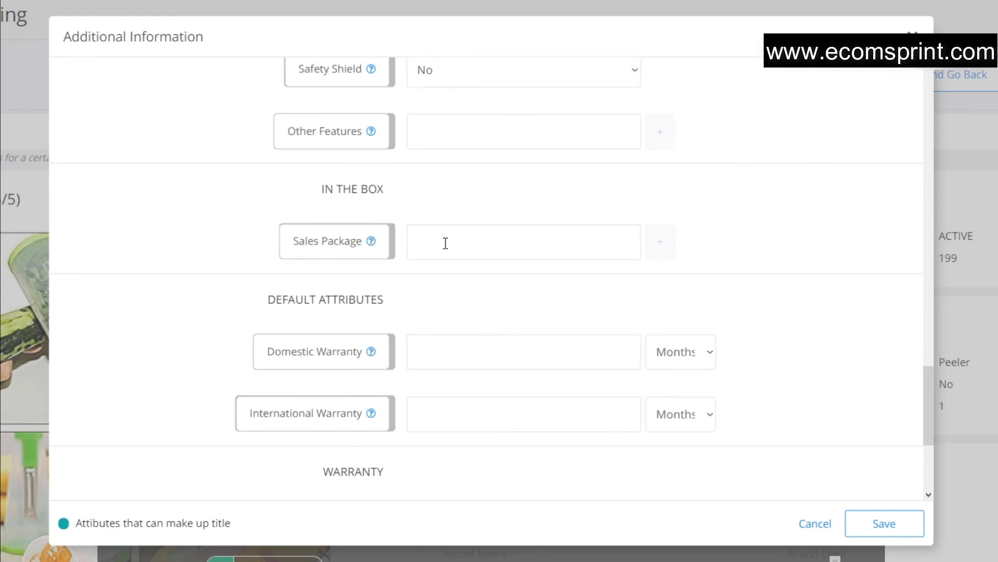
text(Sa)
key(BackSpace)
text(Pack of 1 Sto)
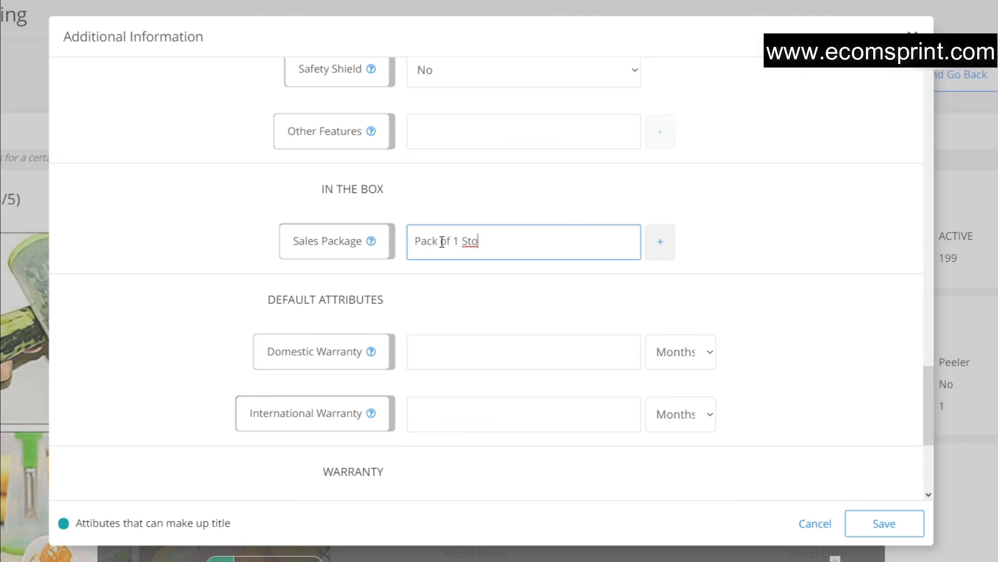
text(rage Peeler)
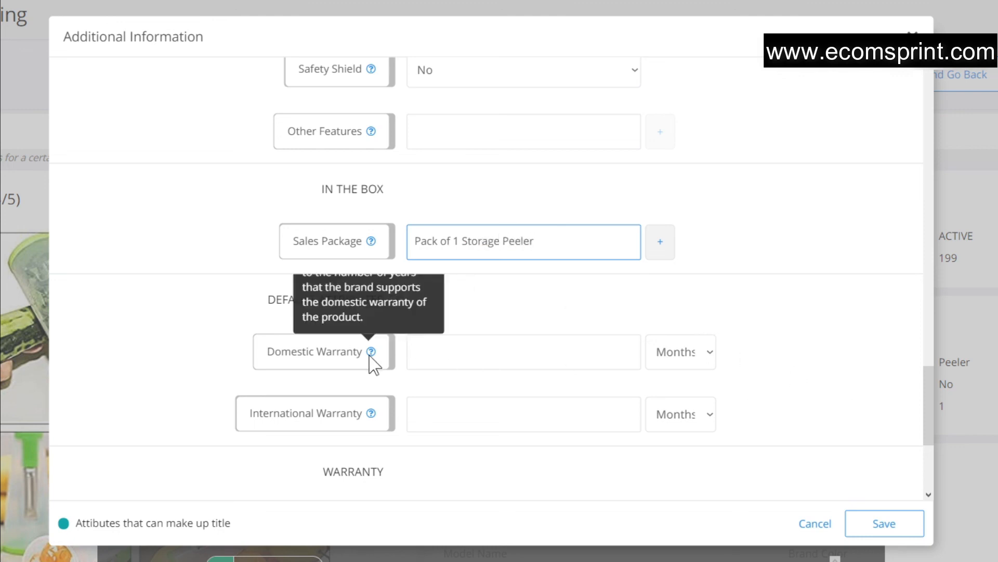
scroll(687, 409, down, 4)
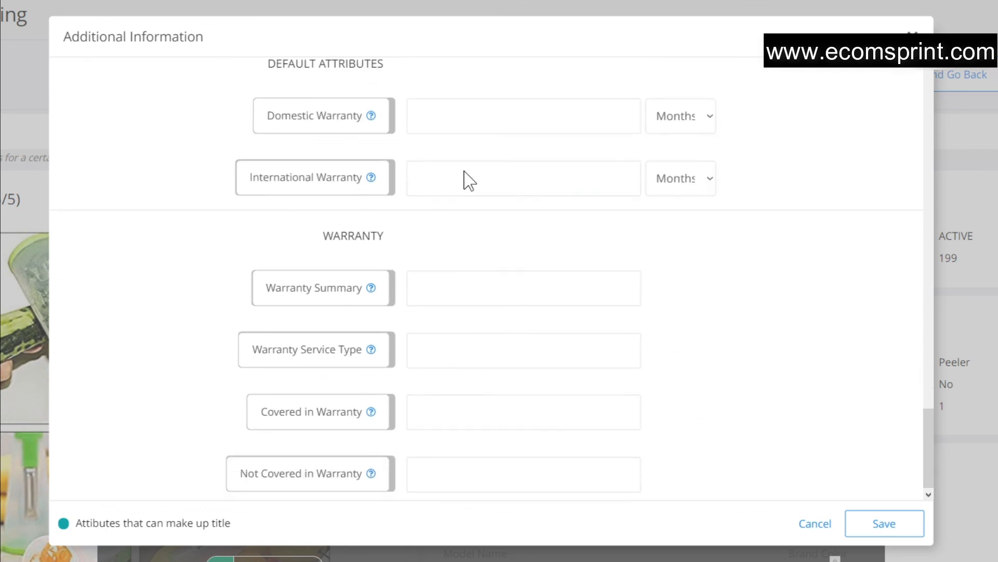
scroll(598, 400, down, 1)
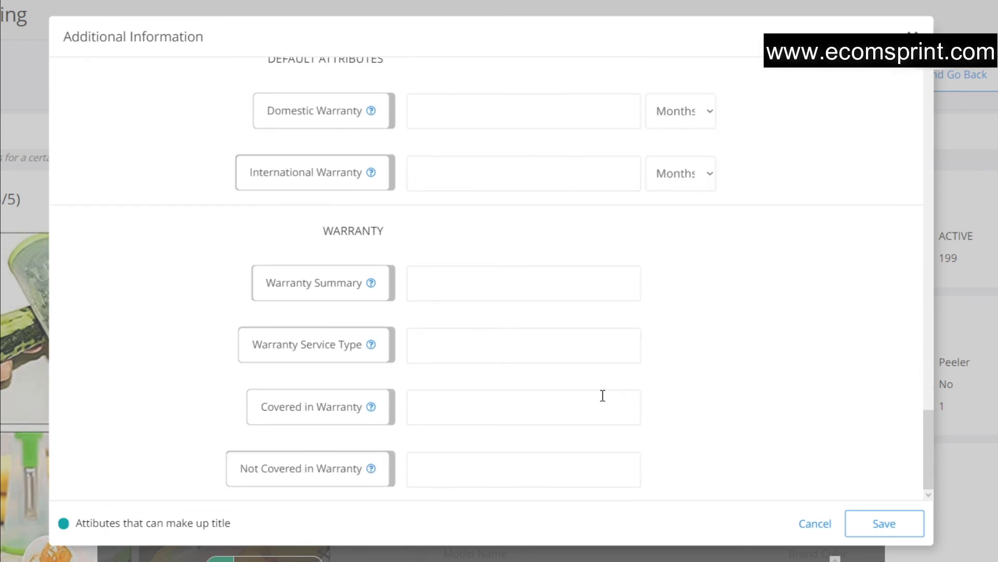
click(916, 527)
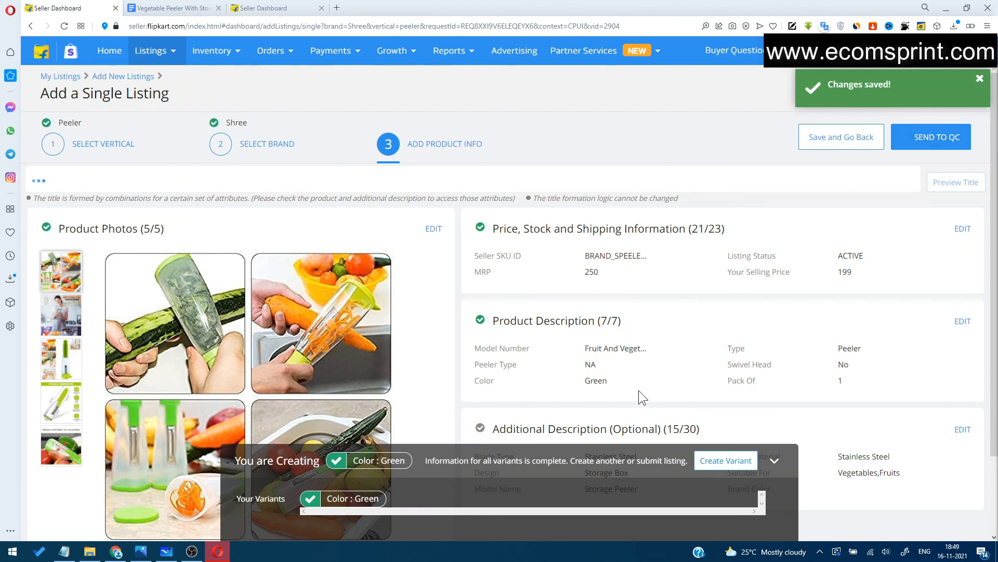
Review the completed listing sections and submit the peeler listing to QC.
scroll(640, 391, down, 2)
scroll(625, 417, up, 2)
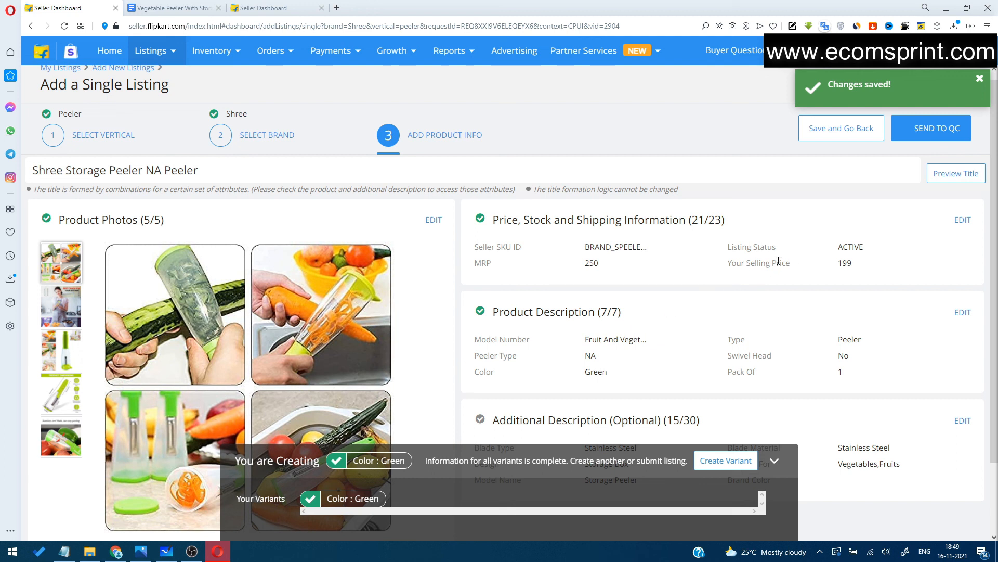
click(927, 134)
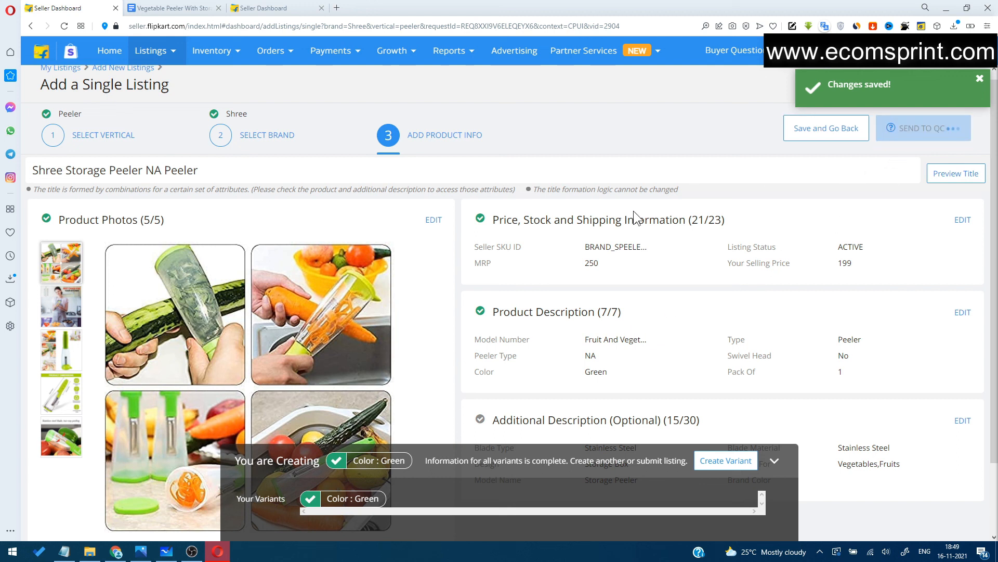